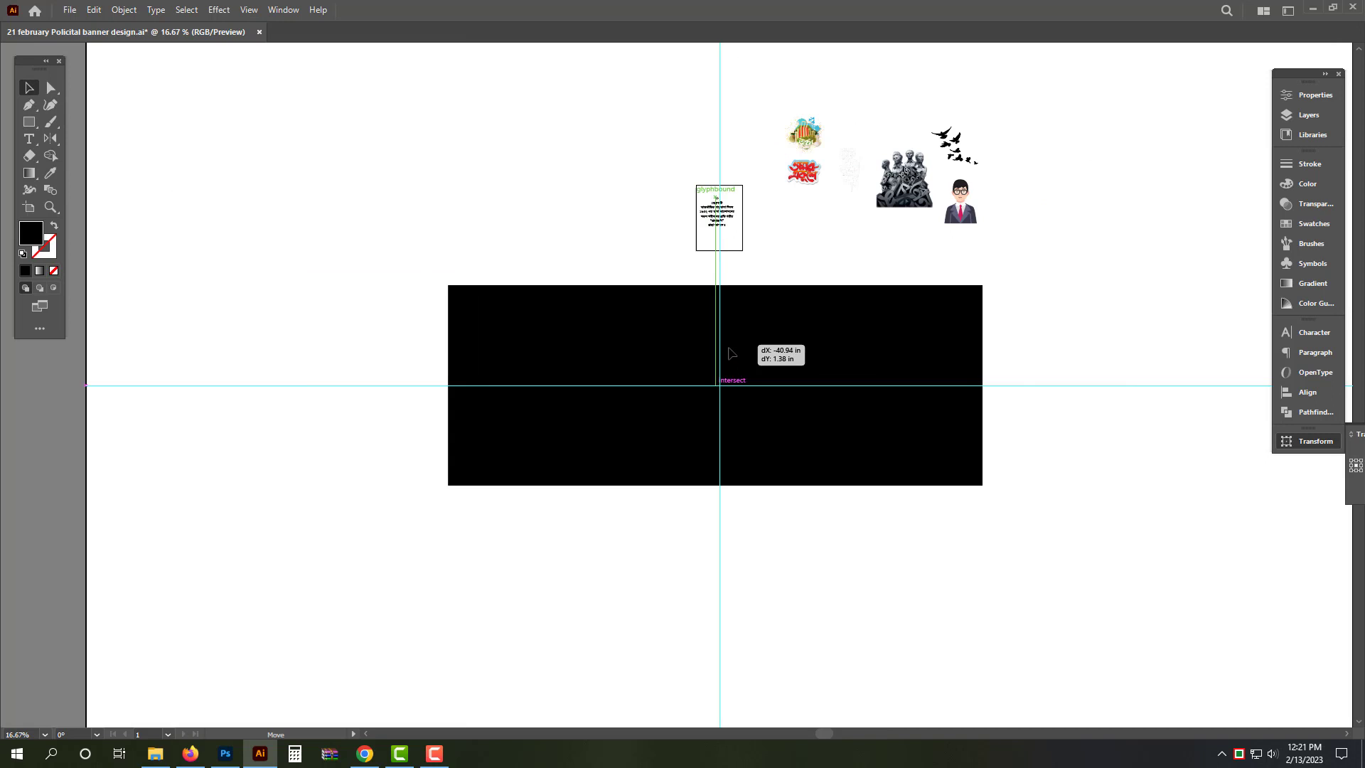
# Show the rulers and place vertical guides slightly inside the left and right edges of the black banner rectangle.
pyautogui.hotkey('ctrl', 'r')
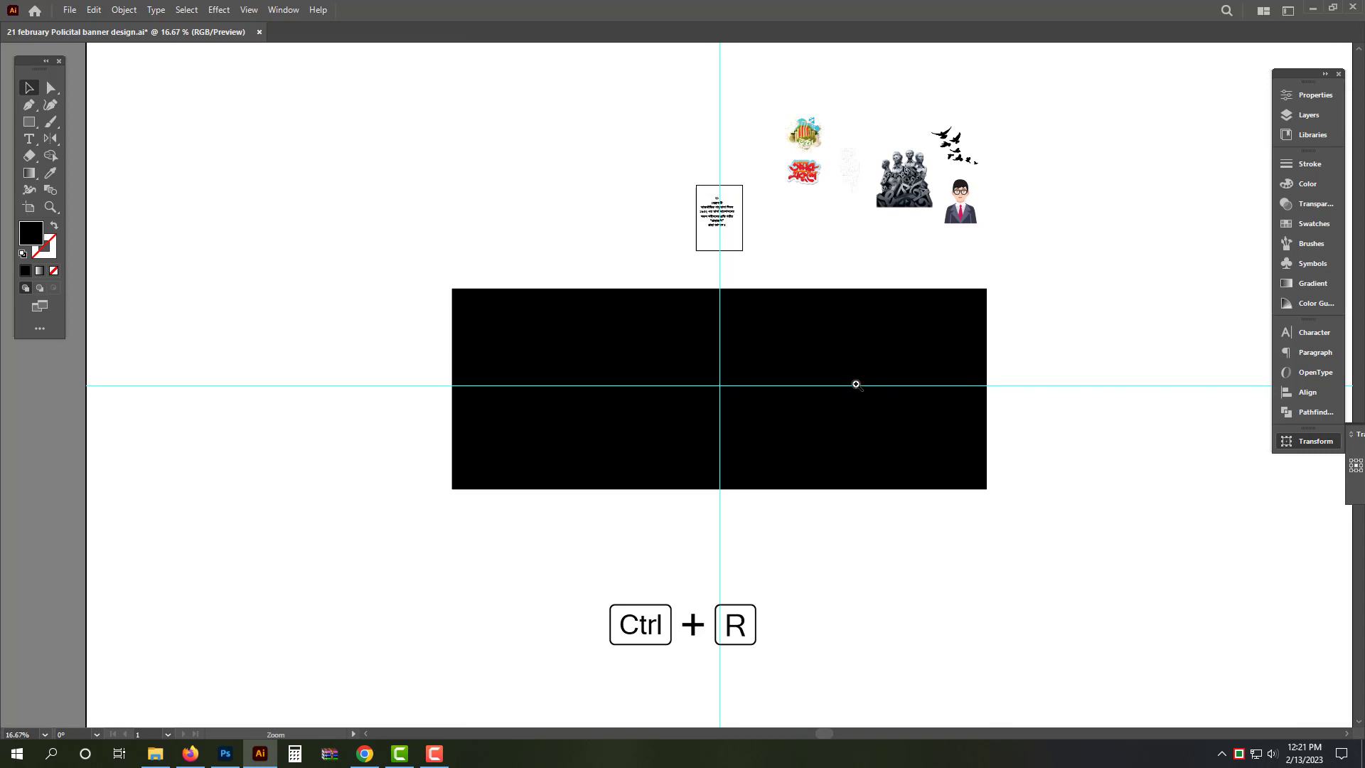
pyautogui.scroll(1, 857, 388)
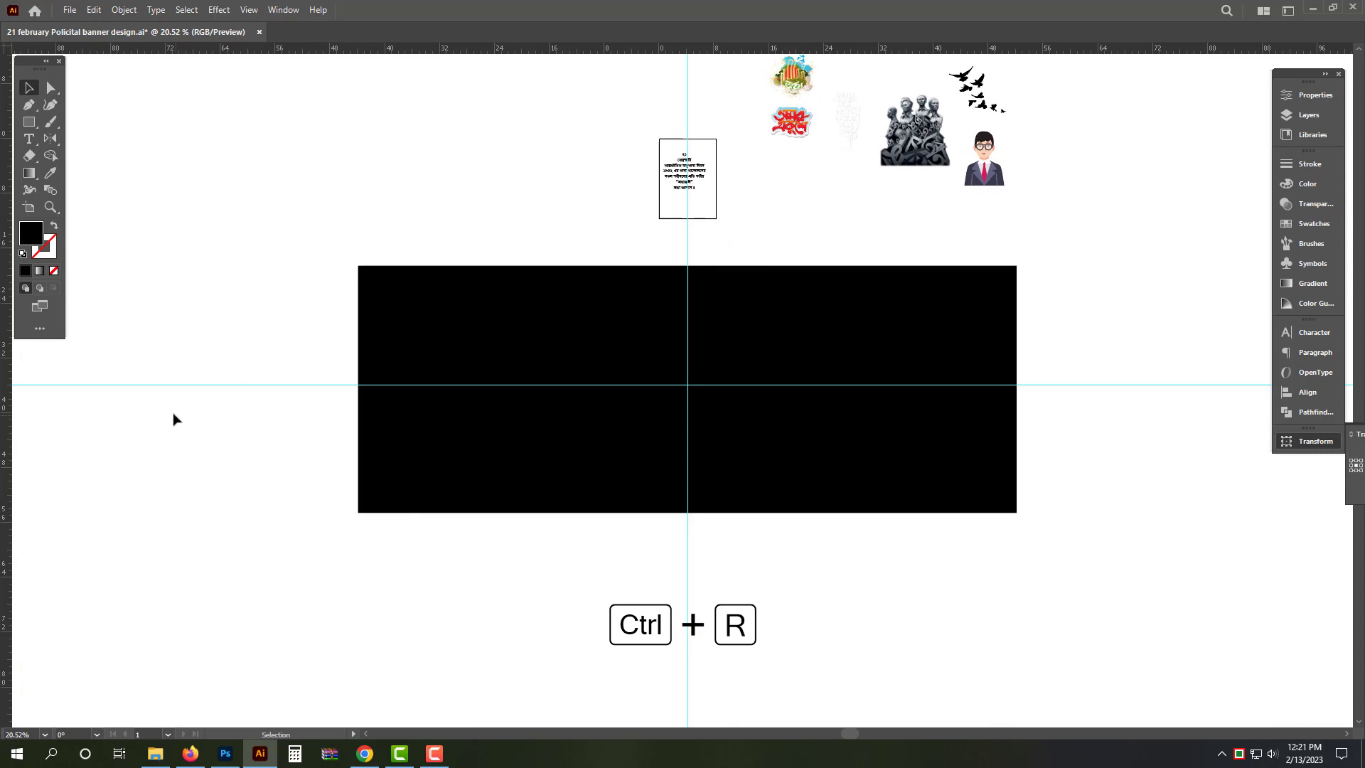
pyautogui.moveTo(9, 422); pyautogui.dragTo(368, 404)
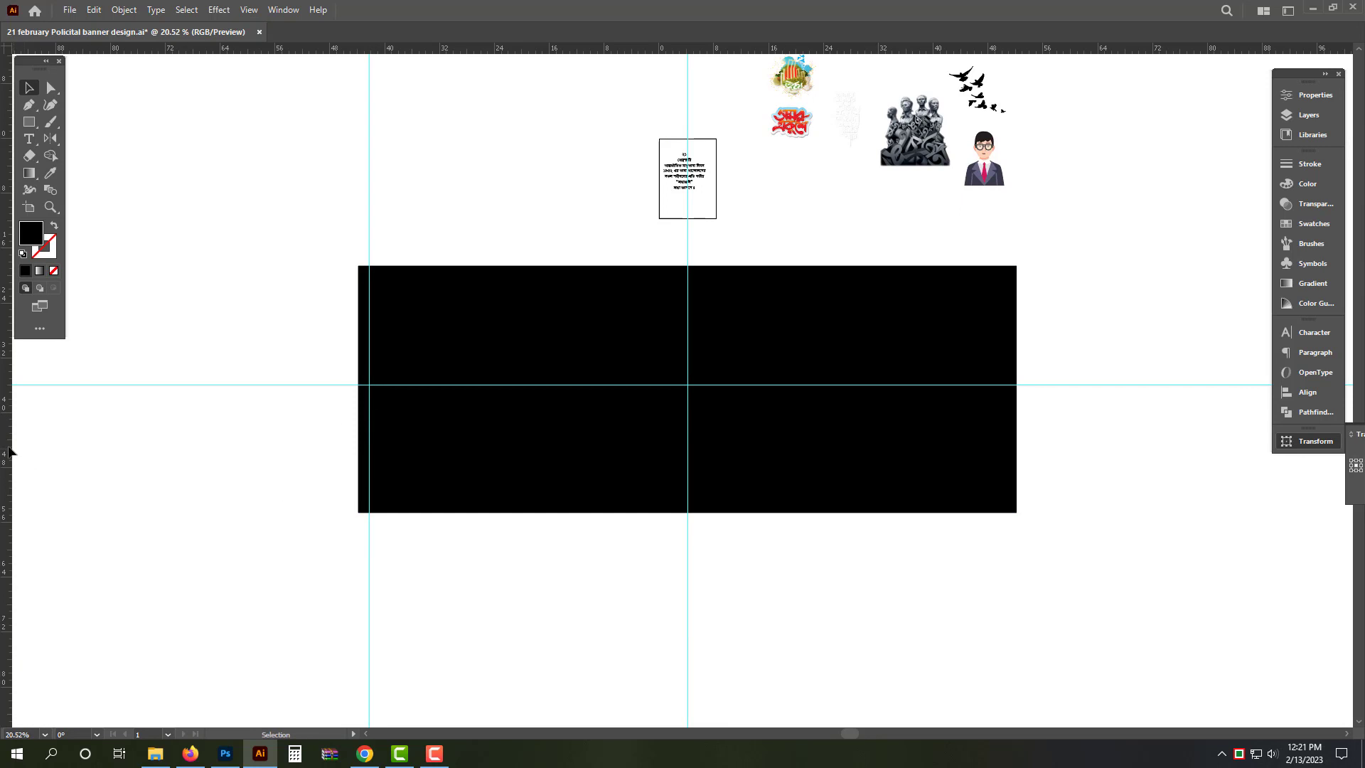
pyautogui.moveTo(864, 472); pyautogui.dragTo(1005, 424)
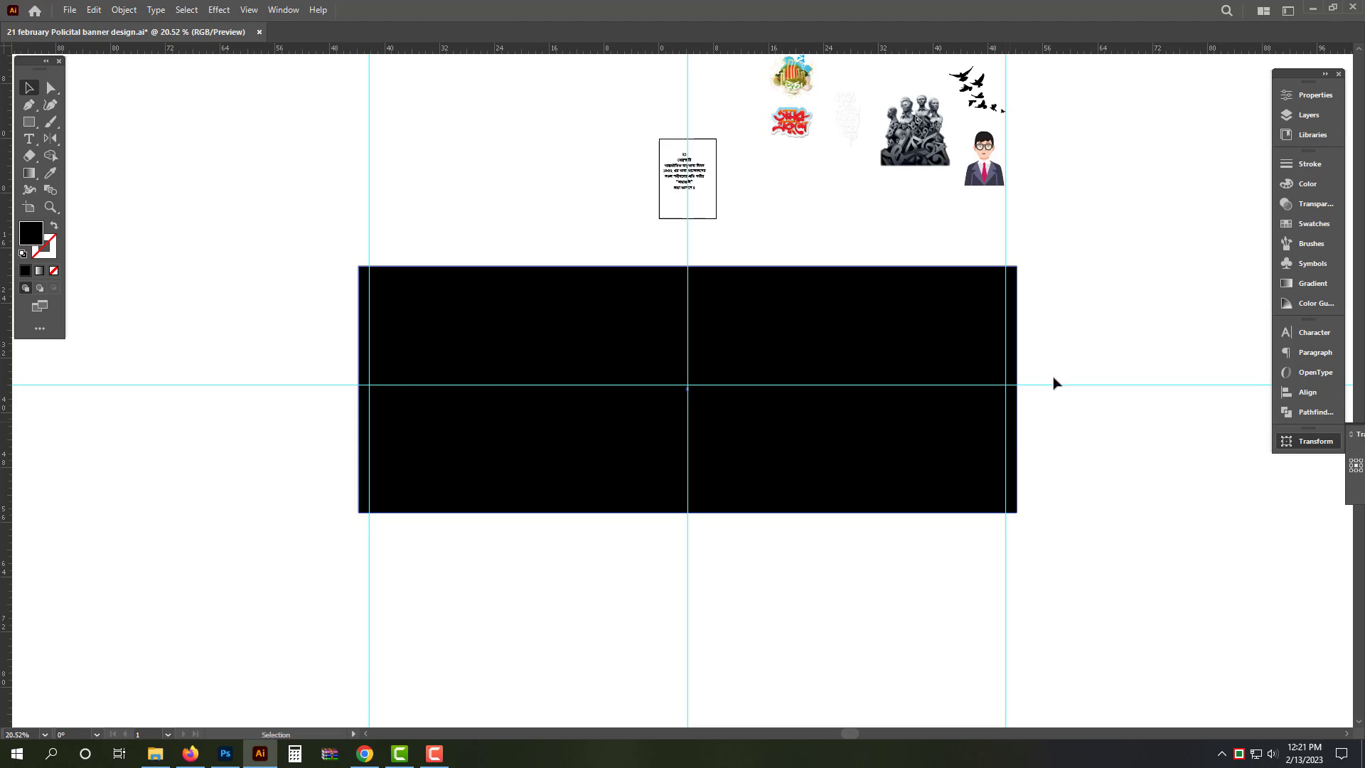
# Create an inset copy of the black banner rectangle with Offset Path at -1 in.
pyautogui.click(985, 367)
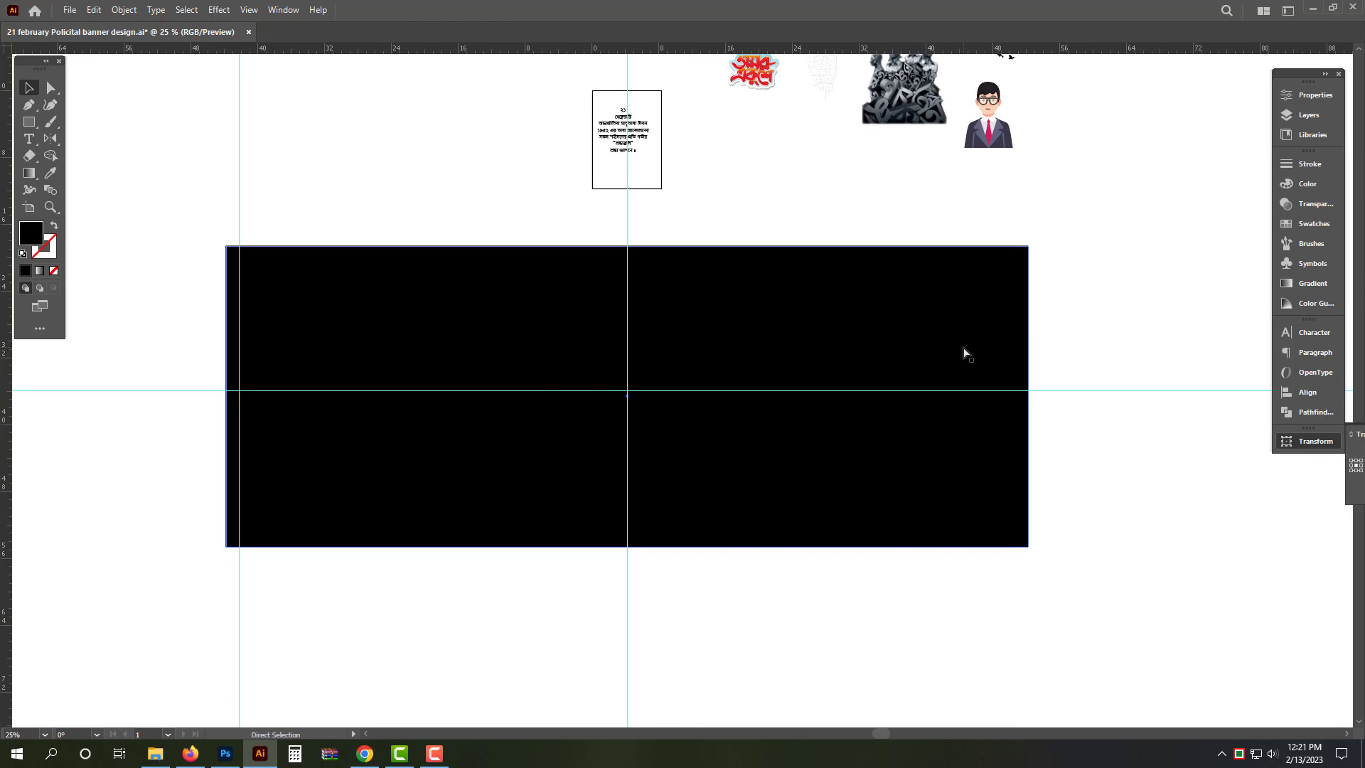
pyautogui.hotkey('alt', 'o')
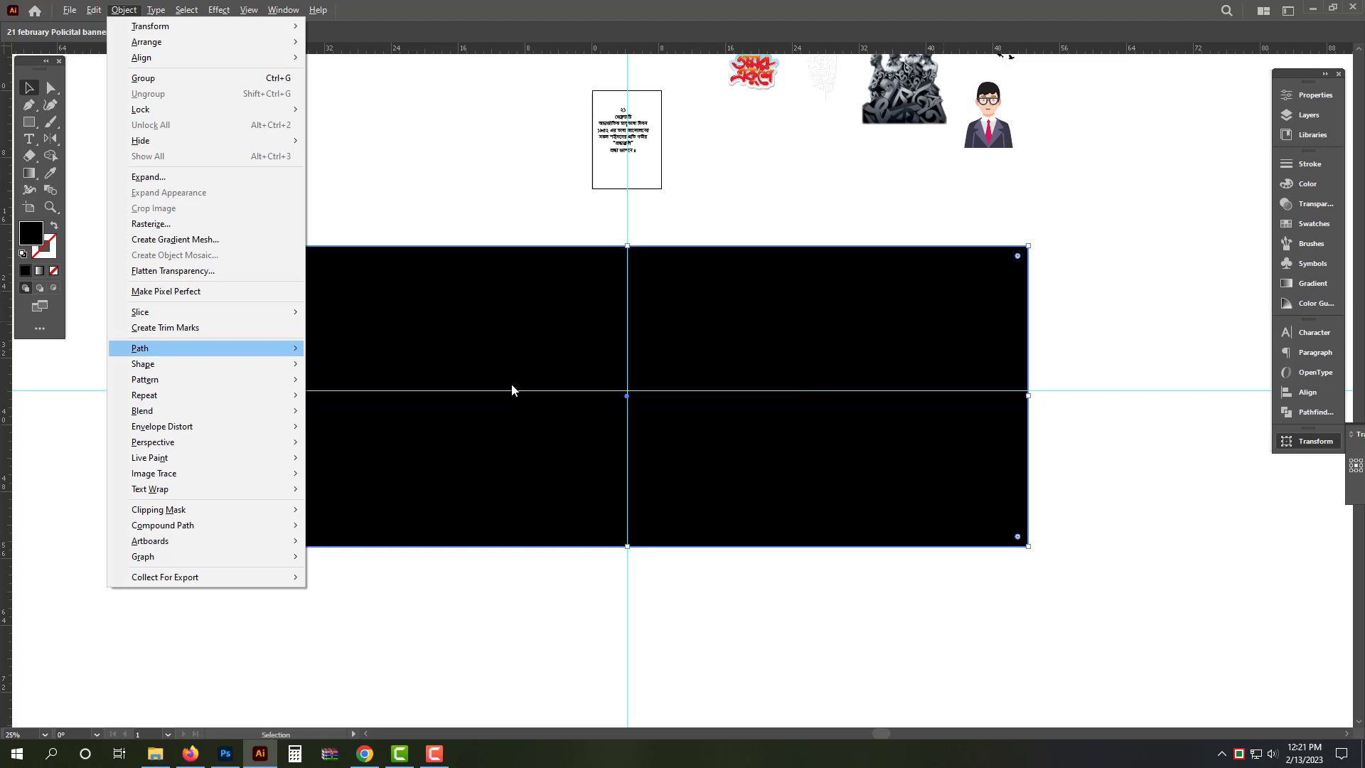
pyautogui.moveTo(284, 349)
pyautogui.click(390, 400)
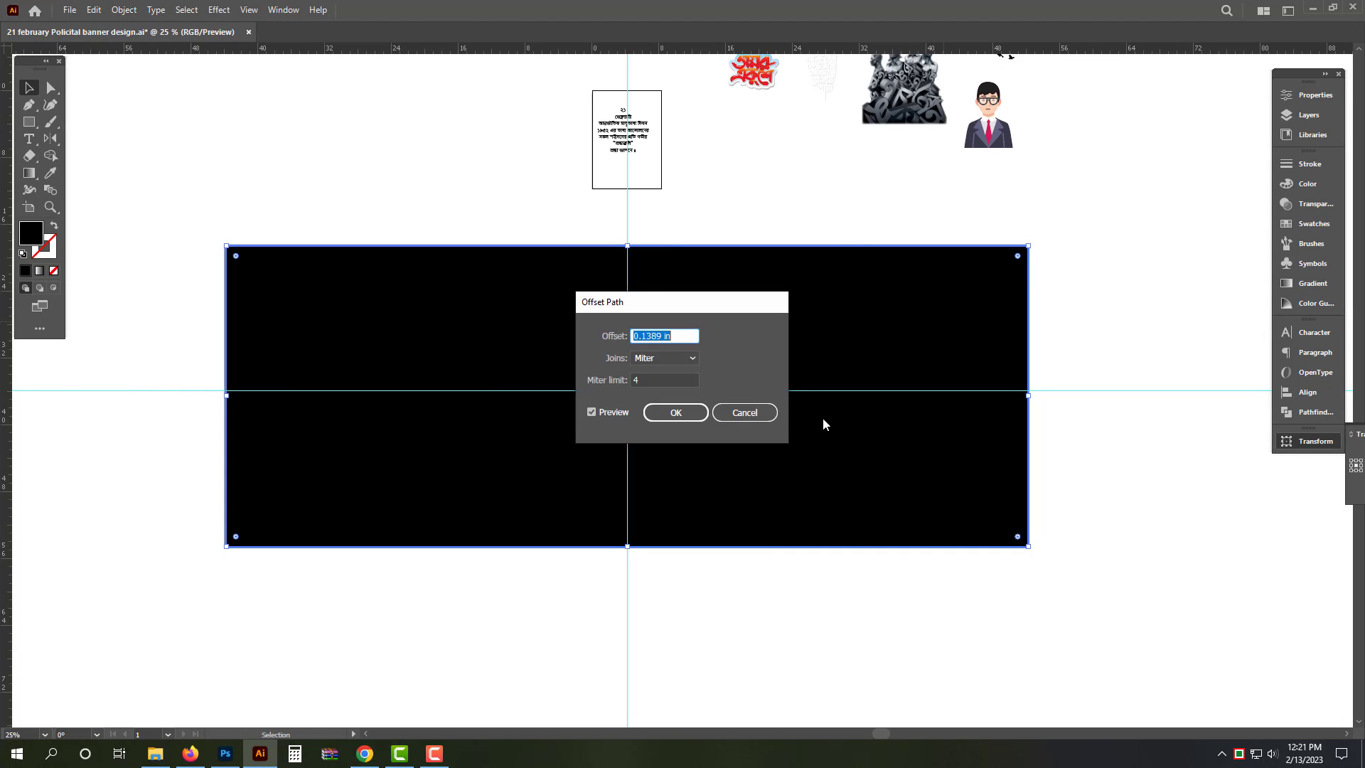
pyautogui.write('-1')
pyautogui.press('Return')
# Swap fill and stroke on both banner rectangles to turn them into unfilled outlines.
pyautogui.moveTo(442, 184); pyautogui.dragTo(232, 312)
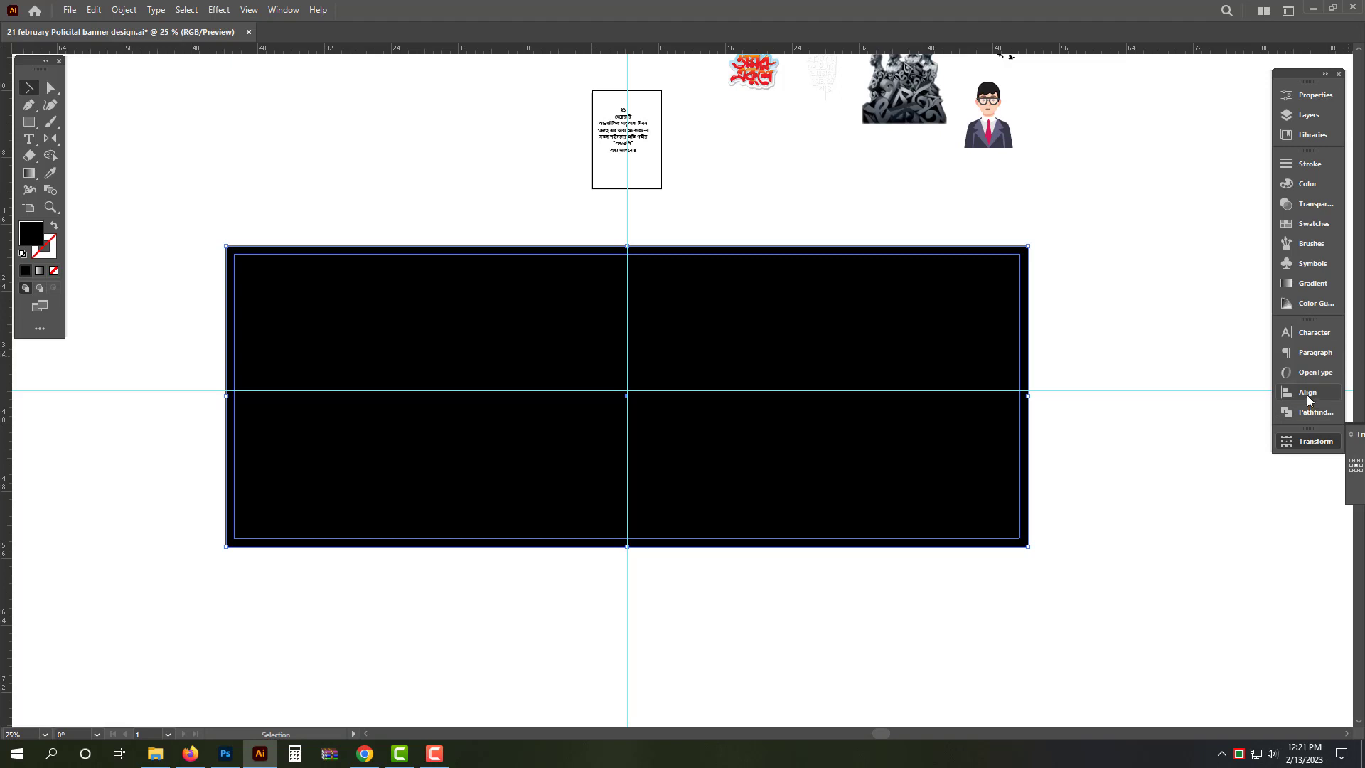
pyautogui.click(1308, 185)
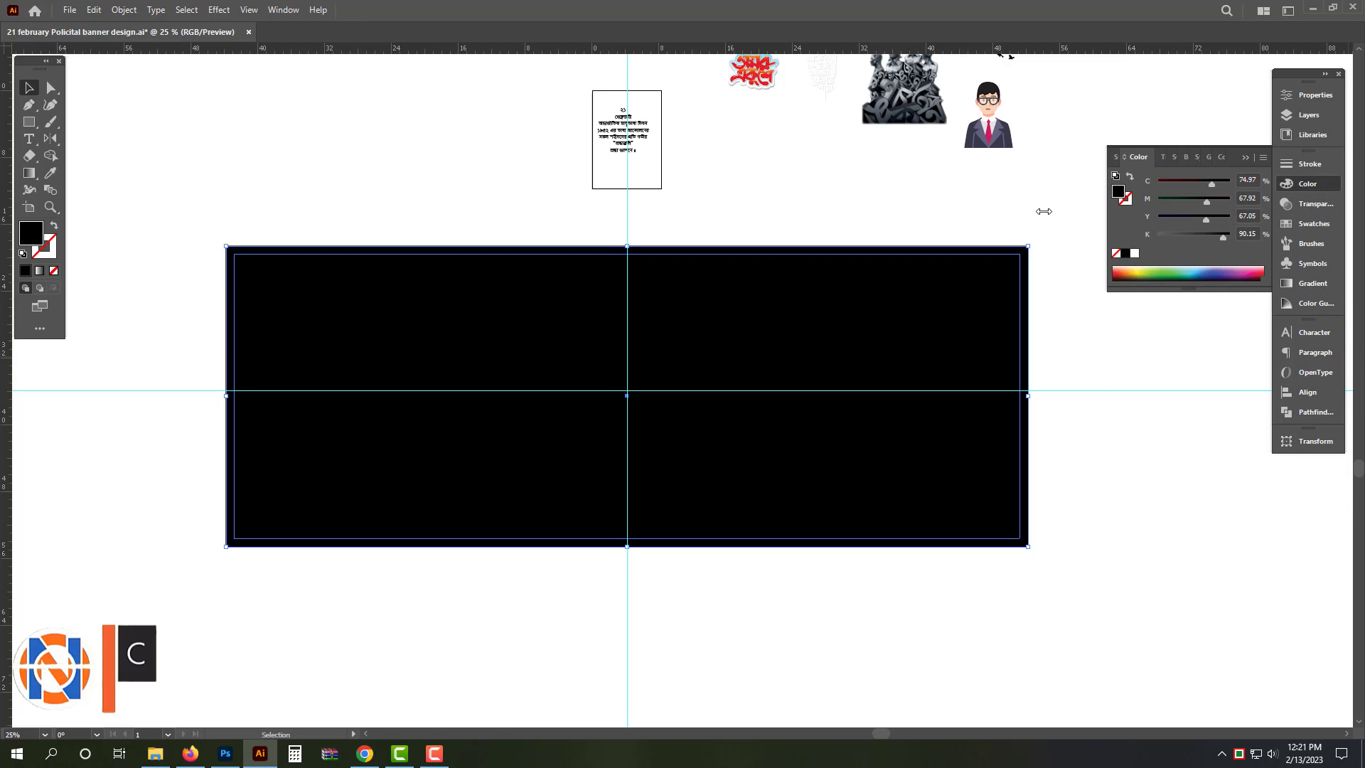
pyautogui.click(53, 226)
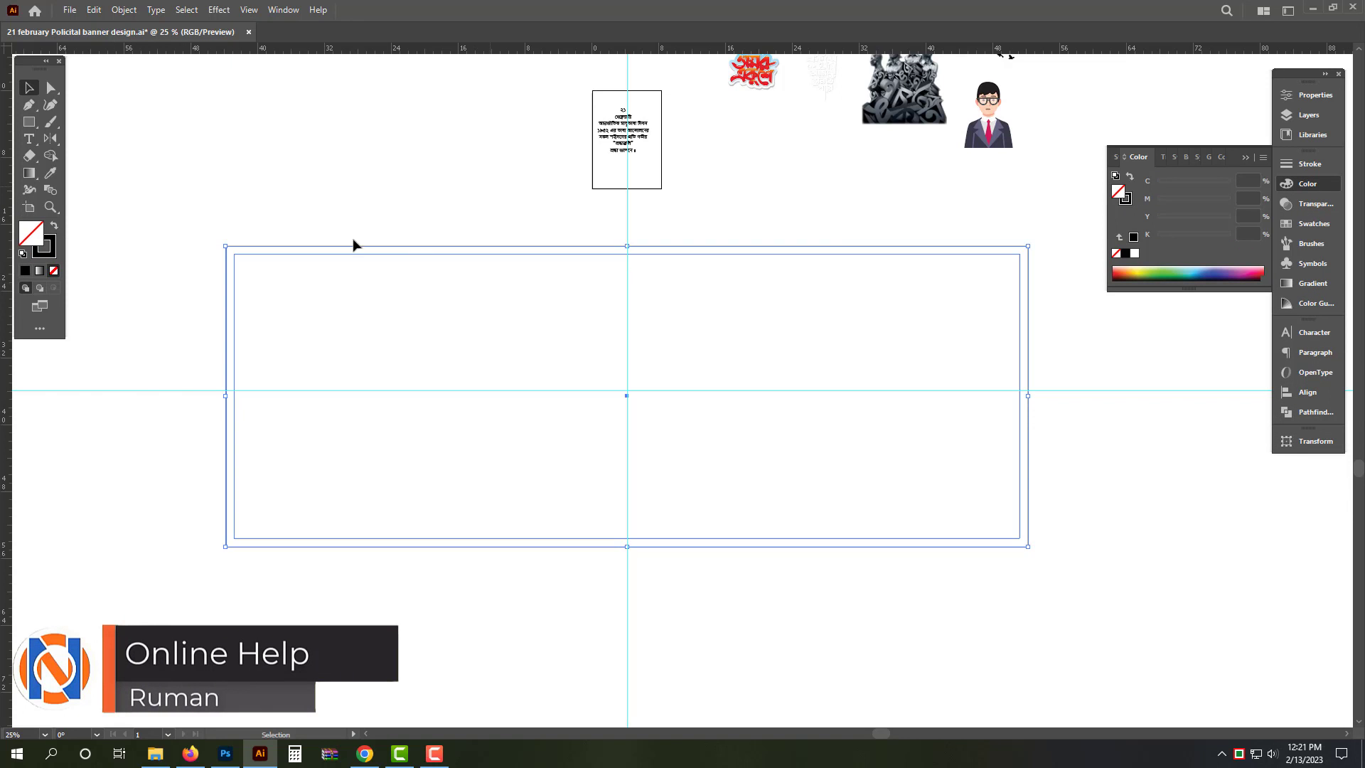
# Place vertical guides exactly along the left and right edges of the inset rectangle.
pyautogui.click(210, 364)
pyautogui.moveTo(7, 408); pyautogui.dragTo(234, 374)
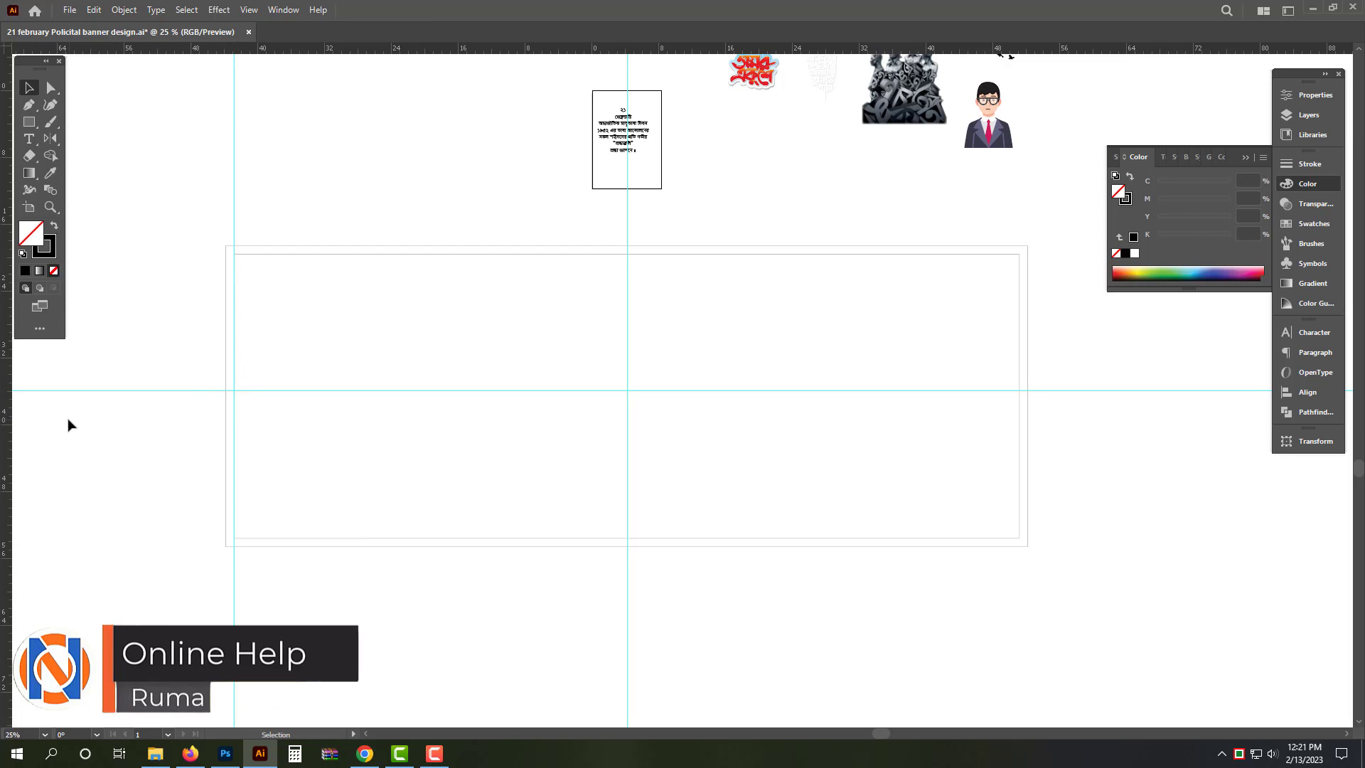
pyautogui.moveTo(9, 427); pyautogui.dragTo(1020, 417)
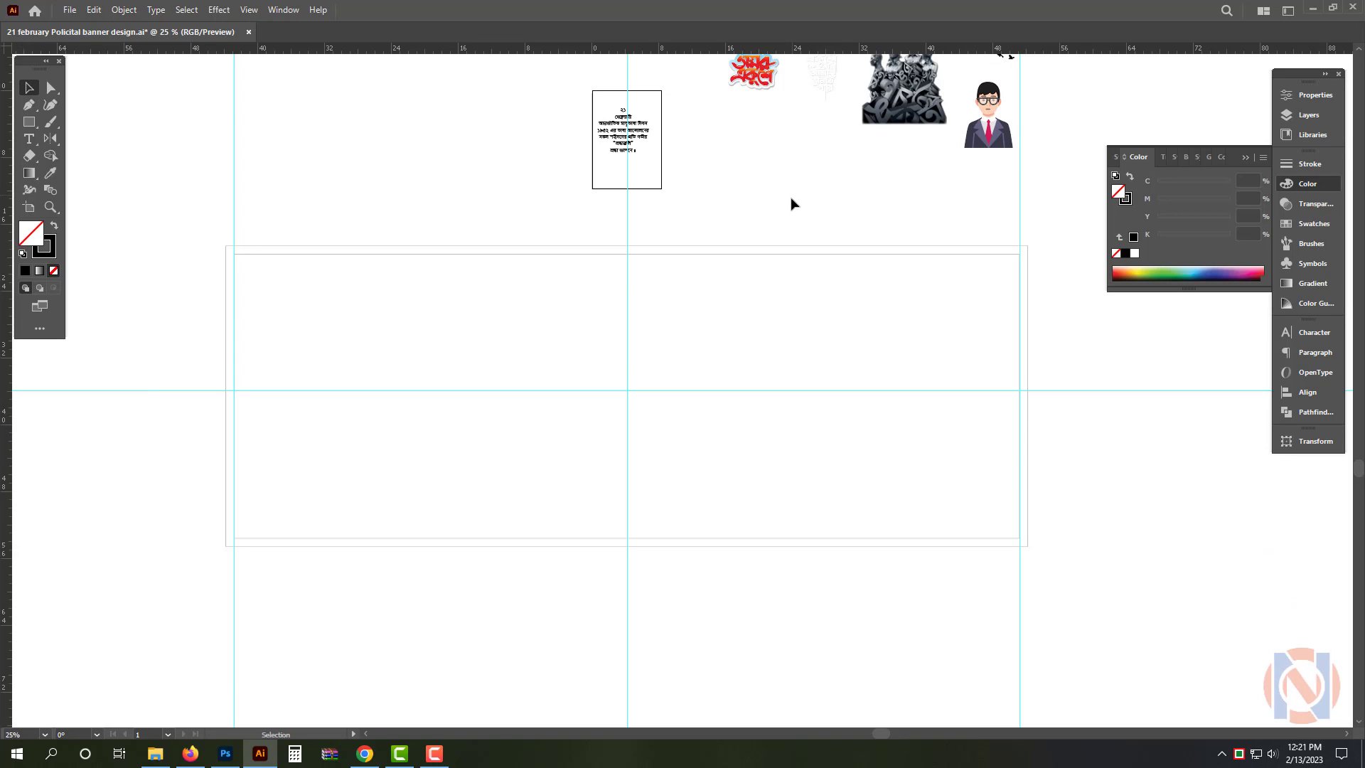
# Swap the outer rectangle's stroke back to a fill and apply a white-to-black radial gradient.
pyautogui.click(884, 249)
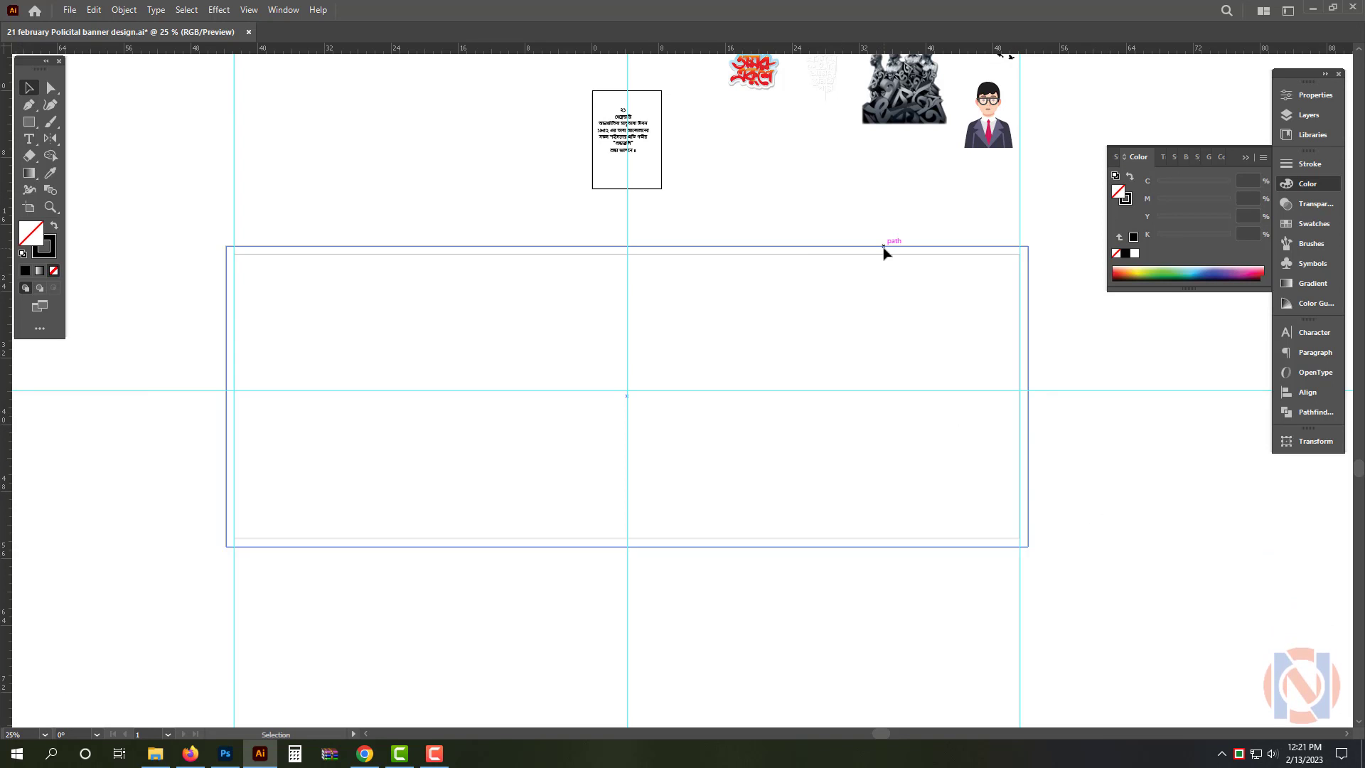
pyautogui.click(54, 227)
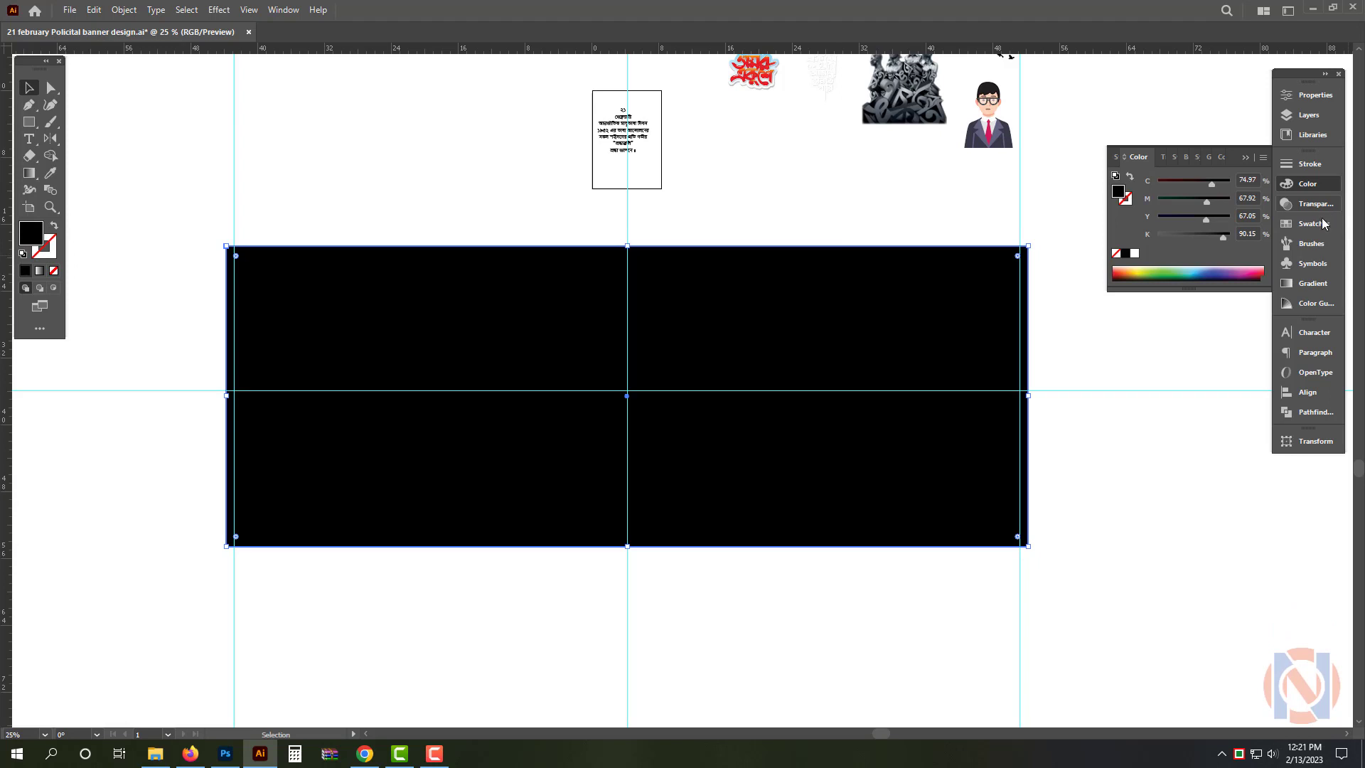
pyautogui.click(1313, 283)
pyautogui.click(1196, 180)
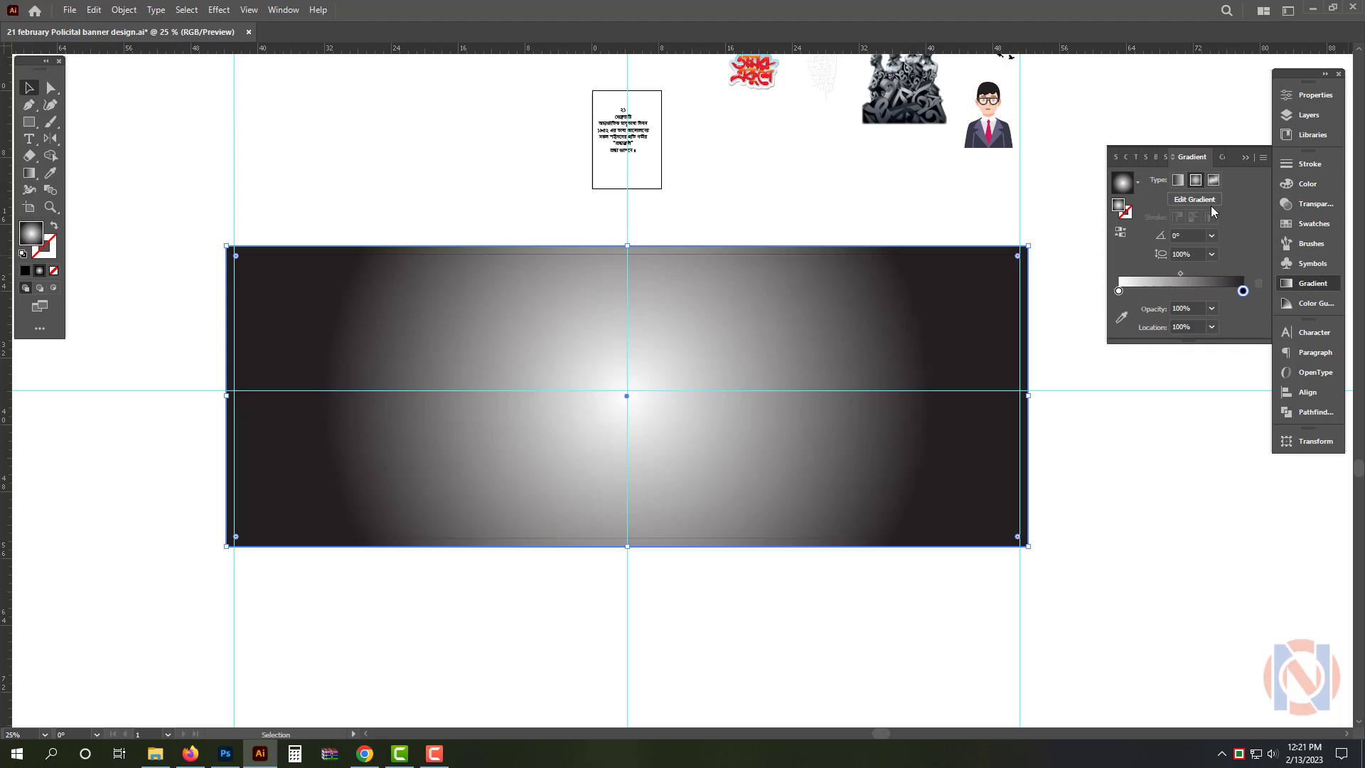
# Lighten the radial gradient's outer colour stop to K 20%.
pyautogui.click(1310, 186)
pyautogui.write('15')
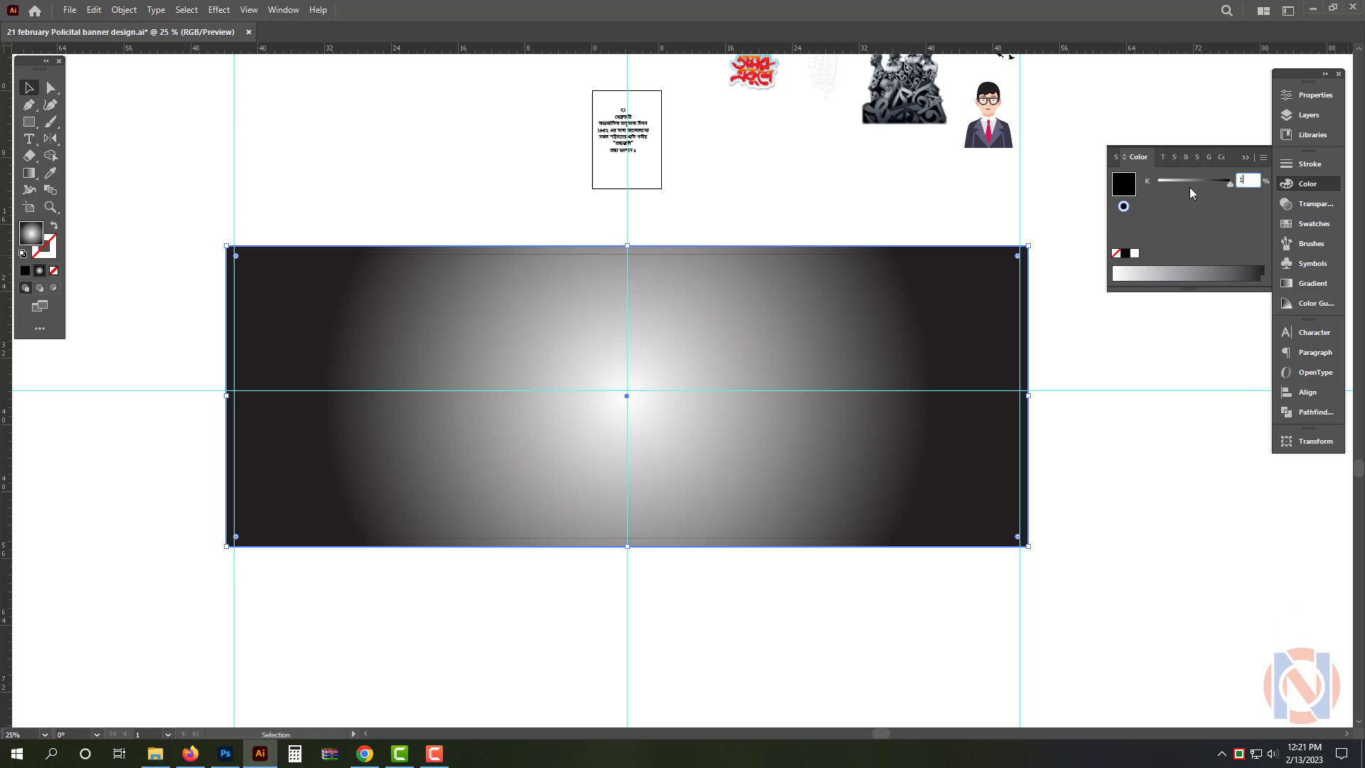
pyautogui.press('Return')
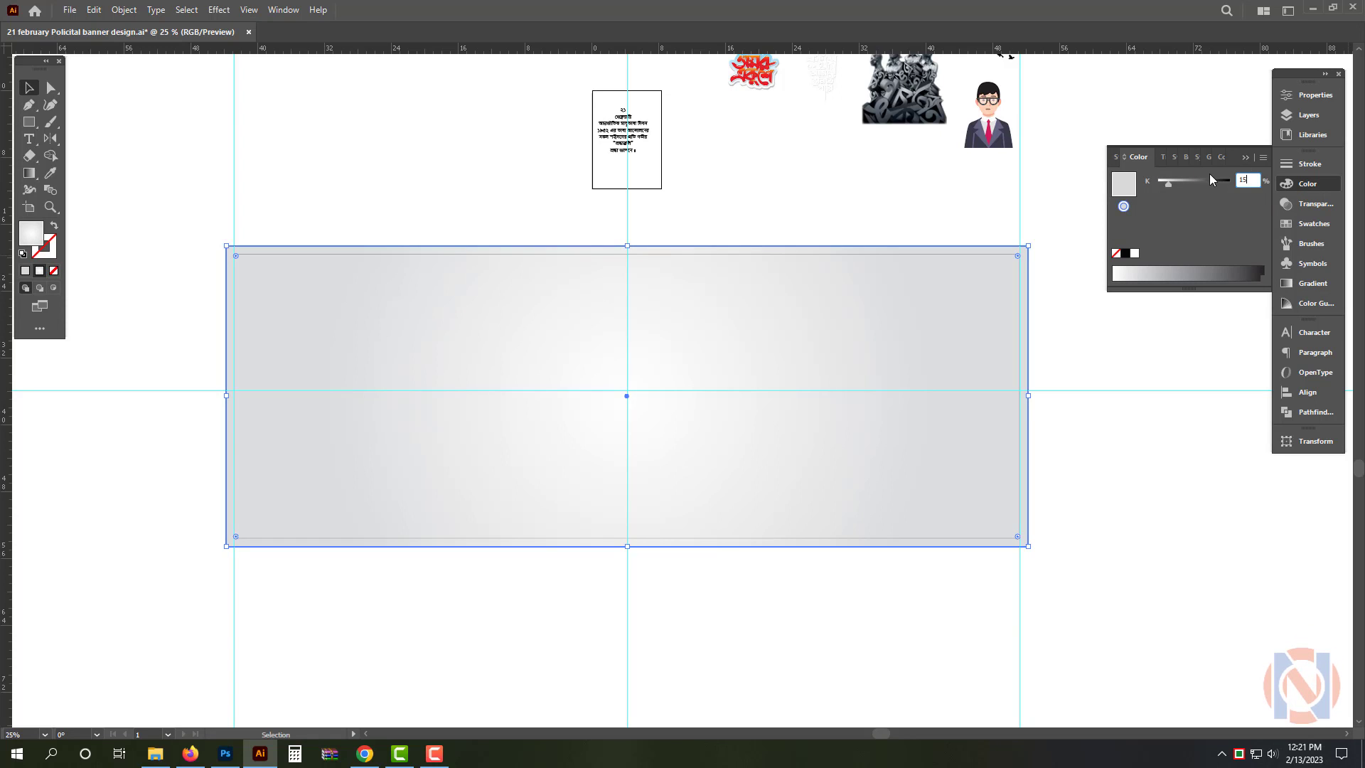
pyautogui.write('20')
pyautogui.press('Return')
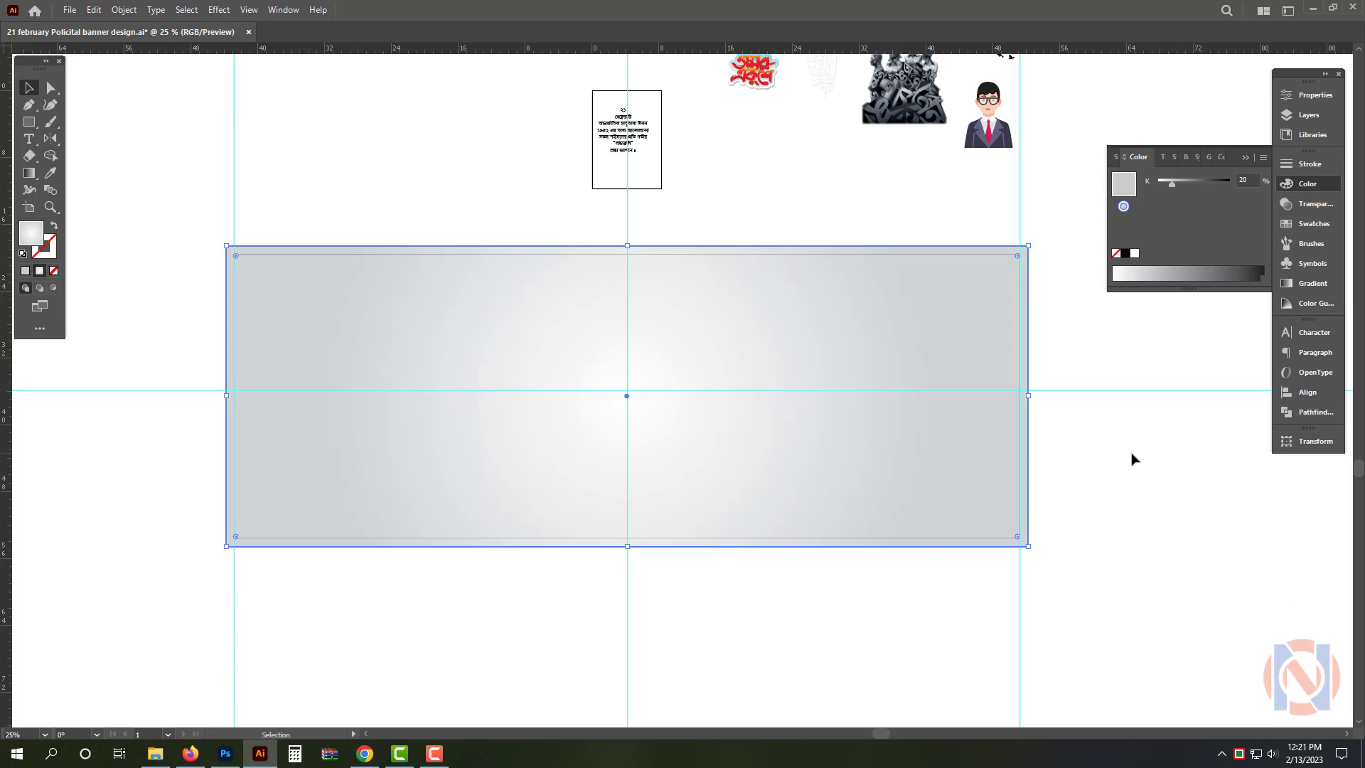
# Copy the gradient background in front of itself and shorten the copy to a strip about 6 in high along the banner's bottom edge.
pyautogui.click(1110, 462)
pyautogui.click(872, 463)
pyautogui.hotkey('ctrl', 'space')
pyautogui.moveTo(725, 360); pyautogui.dragTo(748, 341)
pyautogui.hotkey('ctrl', 'c')
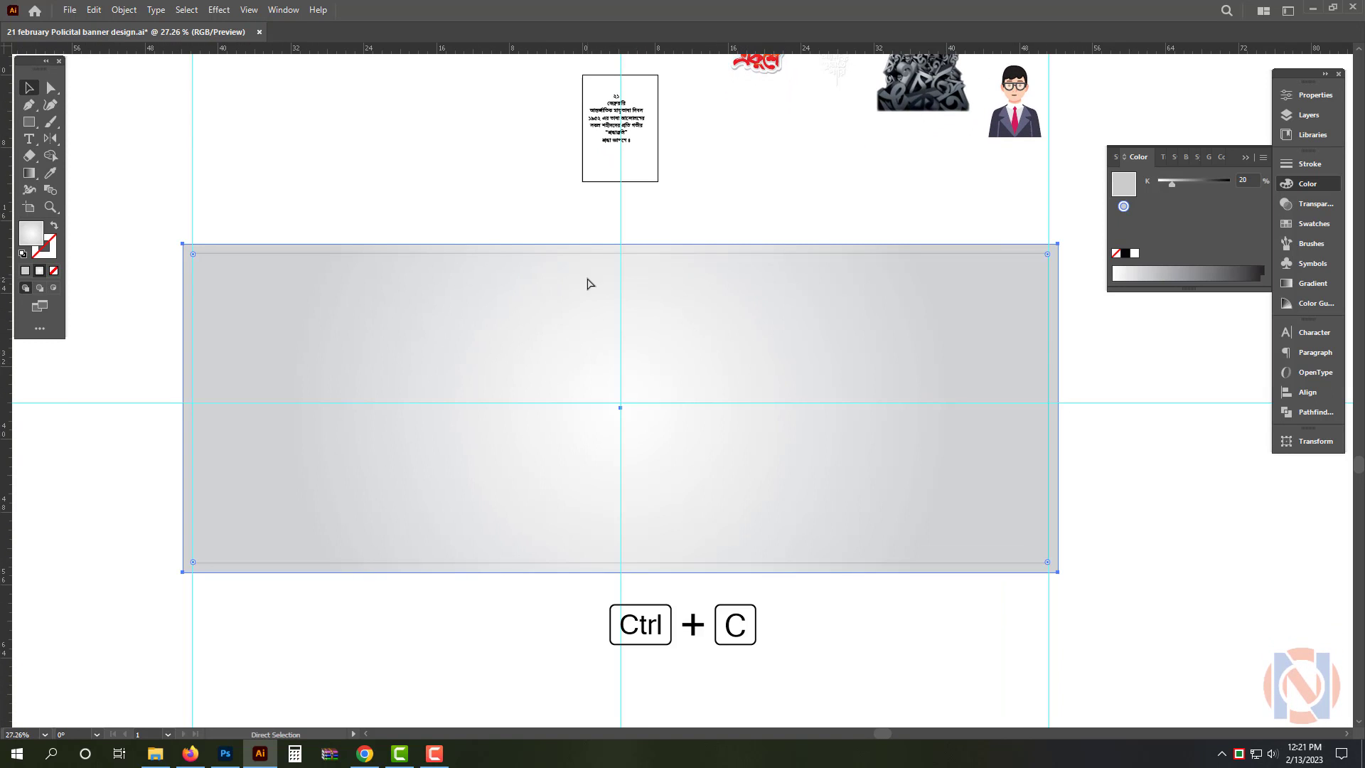
pyautogui.hotkey('ctrl', 'f')
pyautogui.moveTo(621, 244); pyautogui.dragTo(625, 517)
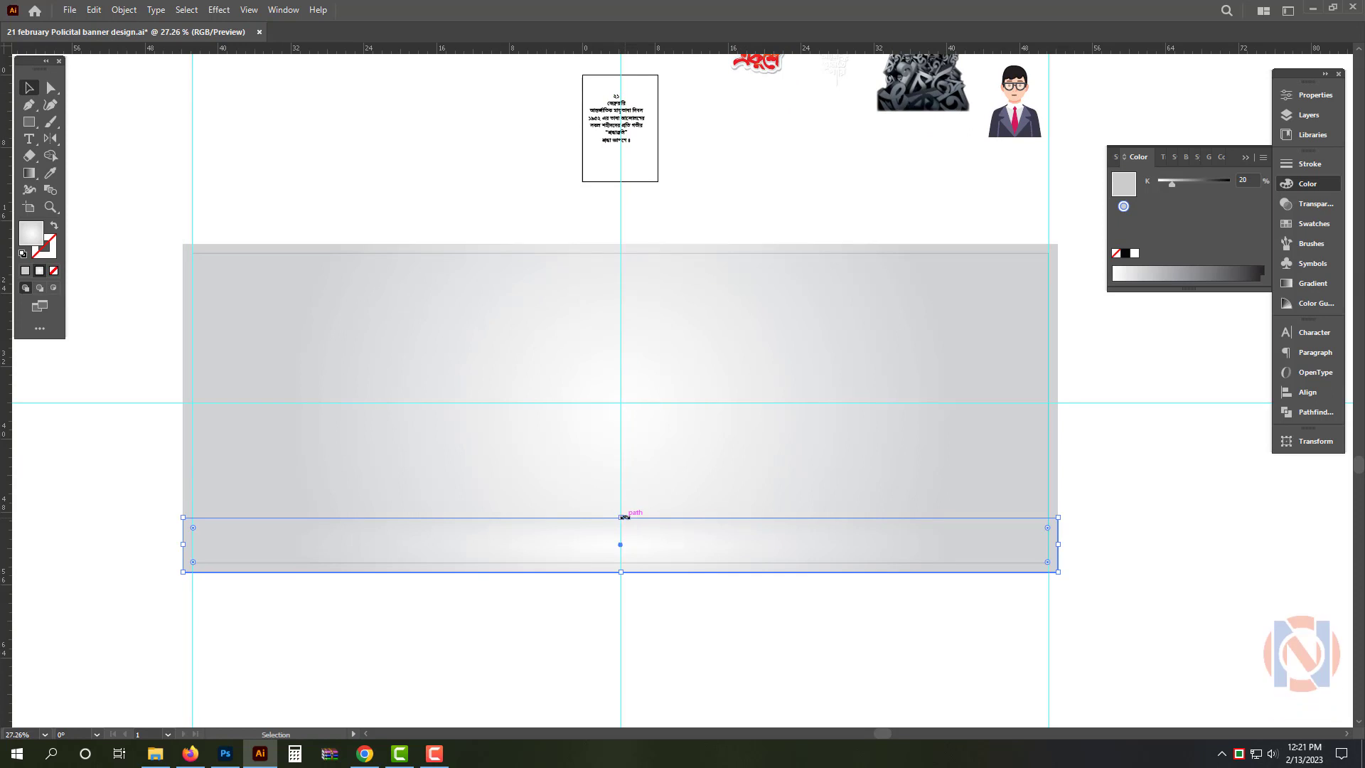
# Replace the bottom strip's gradient with a solid green CMYK fill of C 100, M 30, Y 100, K 0.
pyautogui.click(54, 271)
pyautogui.click(25, 271)
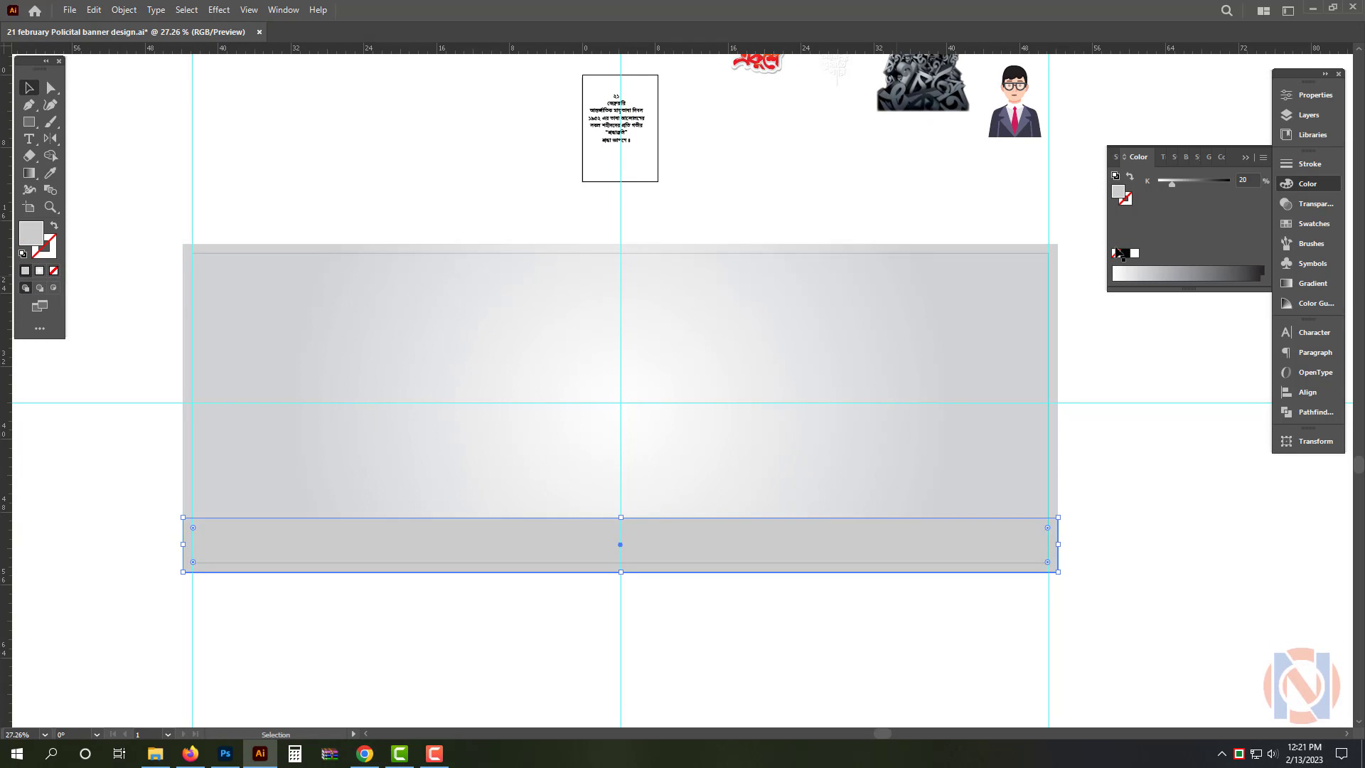
pyautogui.click(1262, 160)
pyautogui.click(1198, 219)
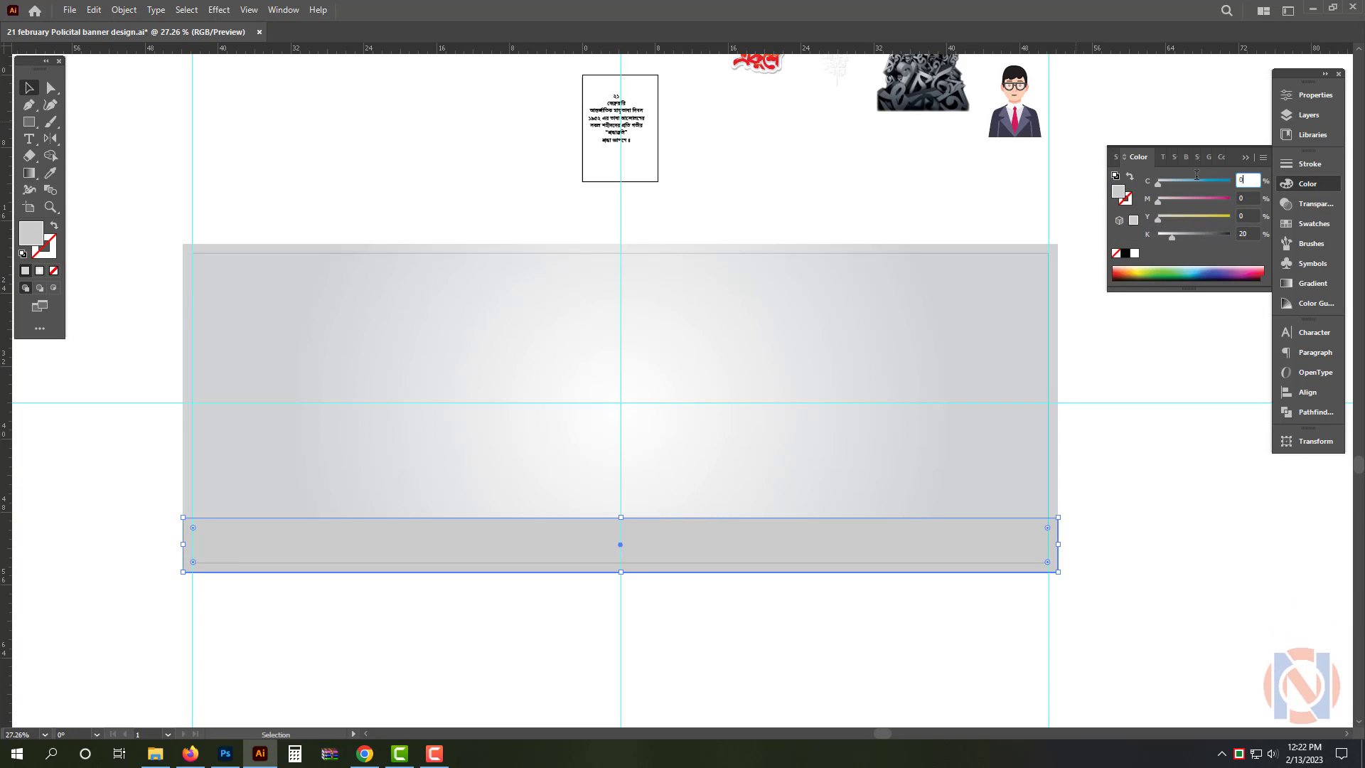
pyautogui.write('00')
pyautogui.press('Tab')
pyautogui.write('30')
pyautogui.press('Tab')
pyautogui.write('100')
pyautogui.press('Tab')
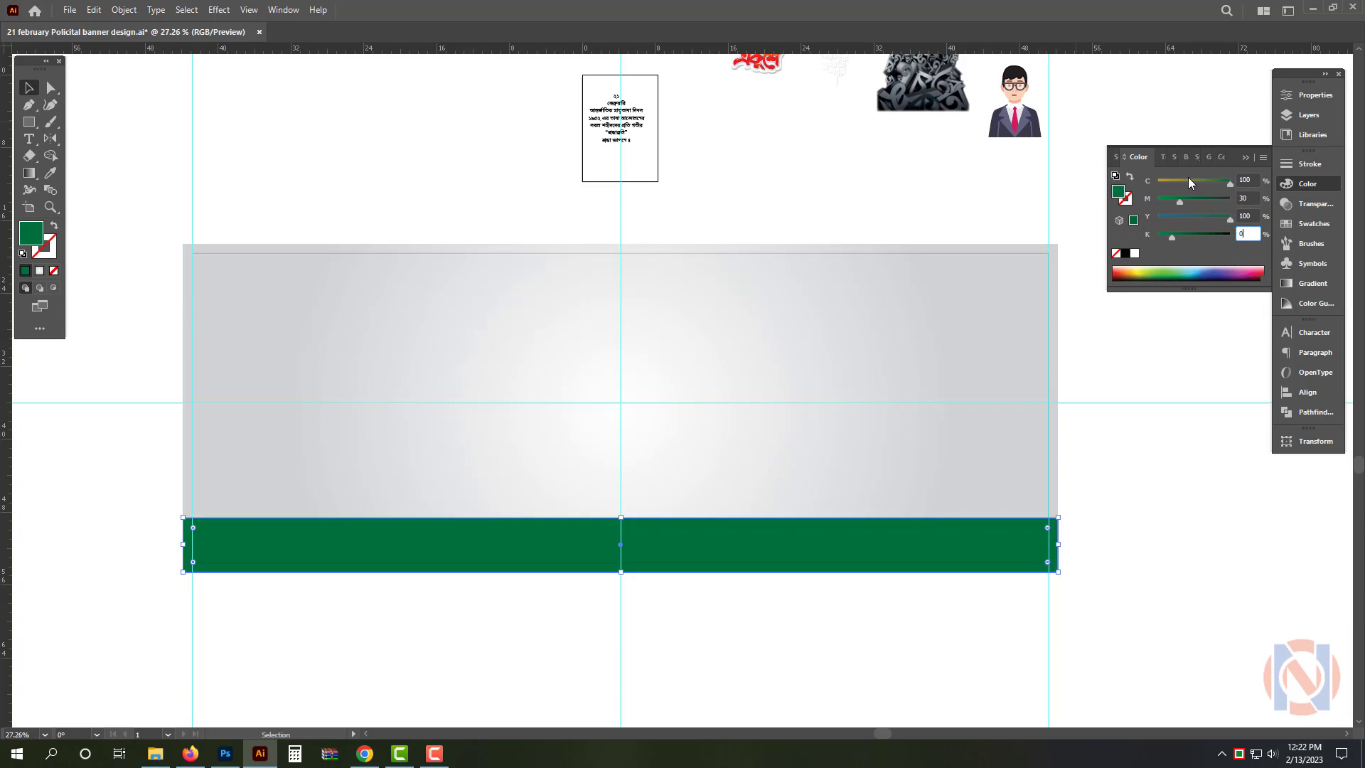
pyautogui.write('0')
pyautogui.press('Return')
pyautogui.click(1186, 582)
# Copy the gradient background in front and shrink the copy to a centred bar about 16 in wide and 2.5 in high at the banner's top edge.
pyautogui.hotkey('ctrl', 'space')
pyautogui.moveTo(765, 602)
pyautogui.mouseDown()
pyautogui.moveTo(818, 621)
pyautogui.moveTo(755, 602)
pyautogui.mouseUp()
pyautogui.click(749, 532)
pyautogui.hotkey('ctrl', 'space')
pyautogui.moveTo(750, 536); pyautogui.dragTo(654, 537)
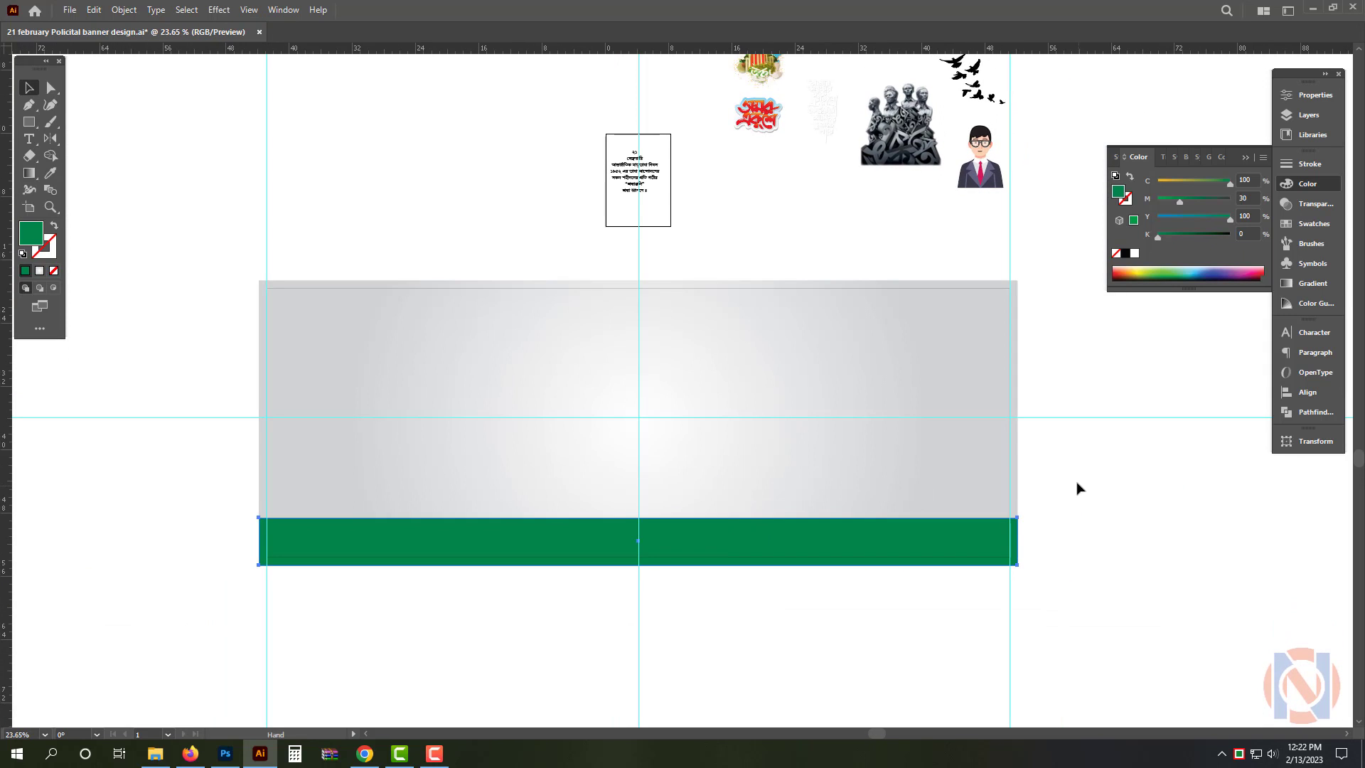
pyautogui.click(783, 372)
pyautogui.hotkey('ctrl', 'space')
pyautogui.moveTo(591, 413); pyautogui.dragTo(651, 460)
pyautogui.hotkey('ctrl', 'c')
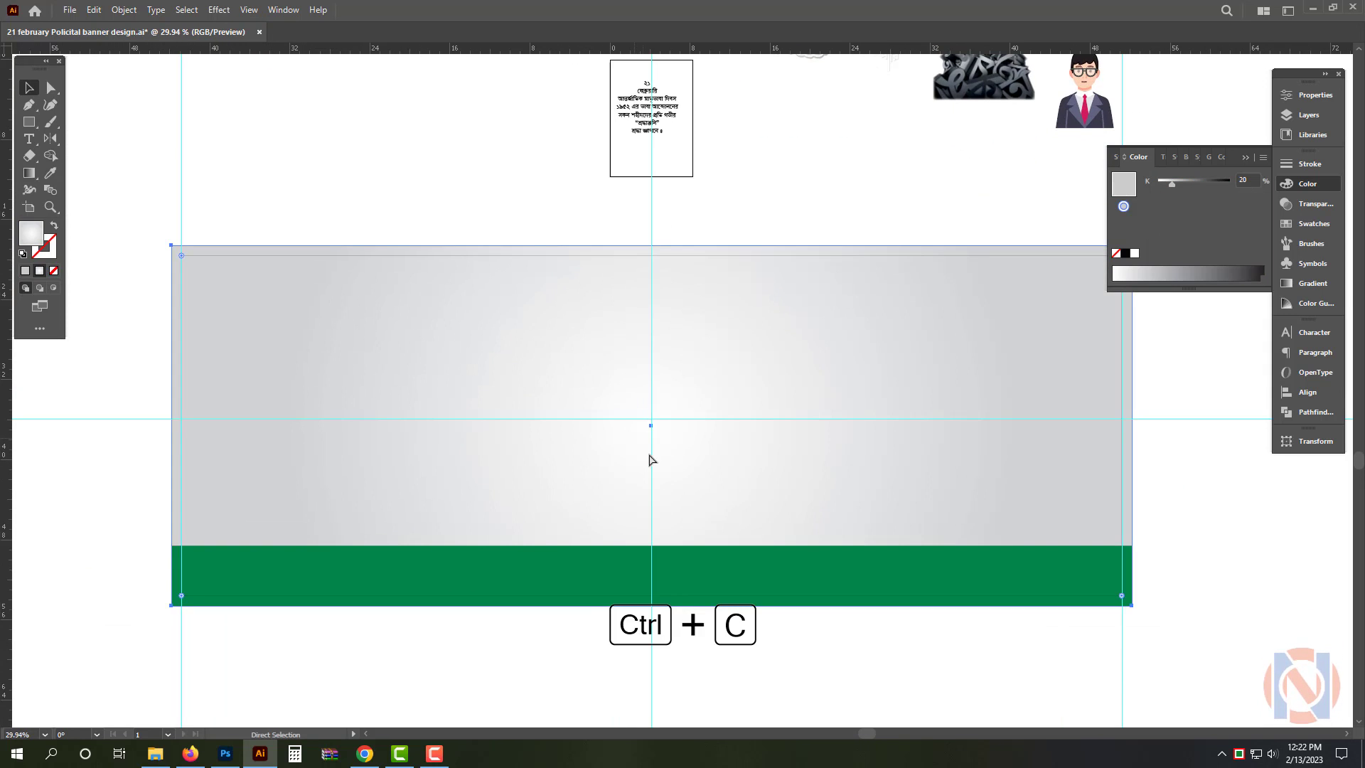
pyautogui.hotkey('ctrl', 'f')
pyautogui.moveTo(651, 246)
pyautogui.mouseDown()
pyautogui.moveTo(649, 283)
pyautogui.moveTo(649, 270)
pyautogui.mouseUp()
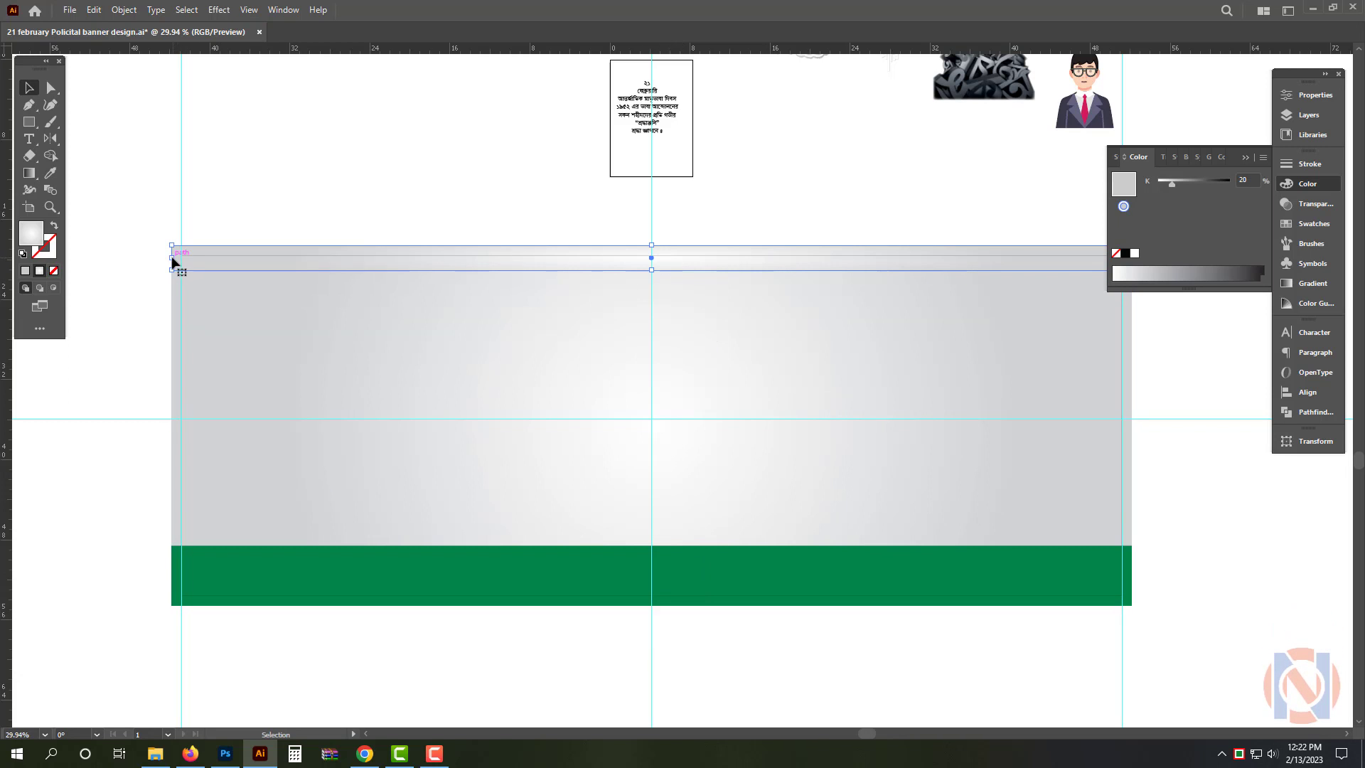
pyautogui.moveTo(171, 257); pyautogui.dragTo(570, 267)
# Round the small bar's upper-right and lower-left corners to a radius of about 2.47 in.
pyautogui.hotkey('ctrl', 'space')
pyautogui.moveTo(716, 230); pyautogui.dragTo(864, 342)
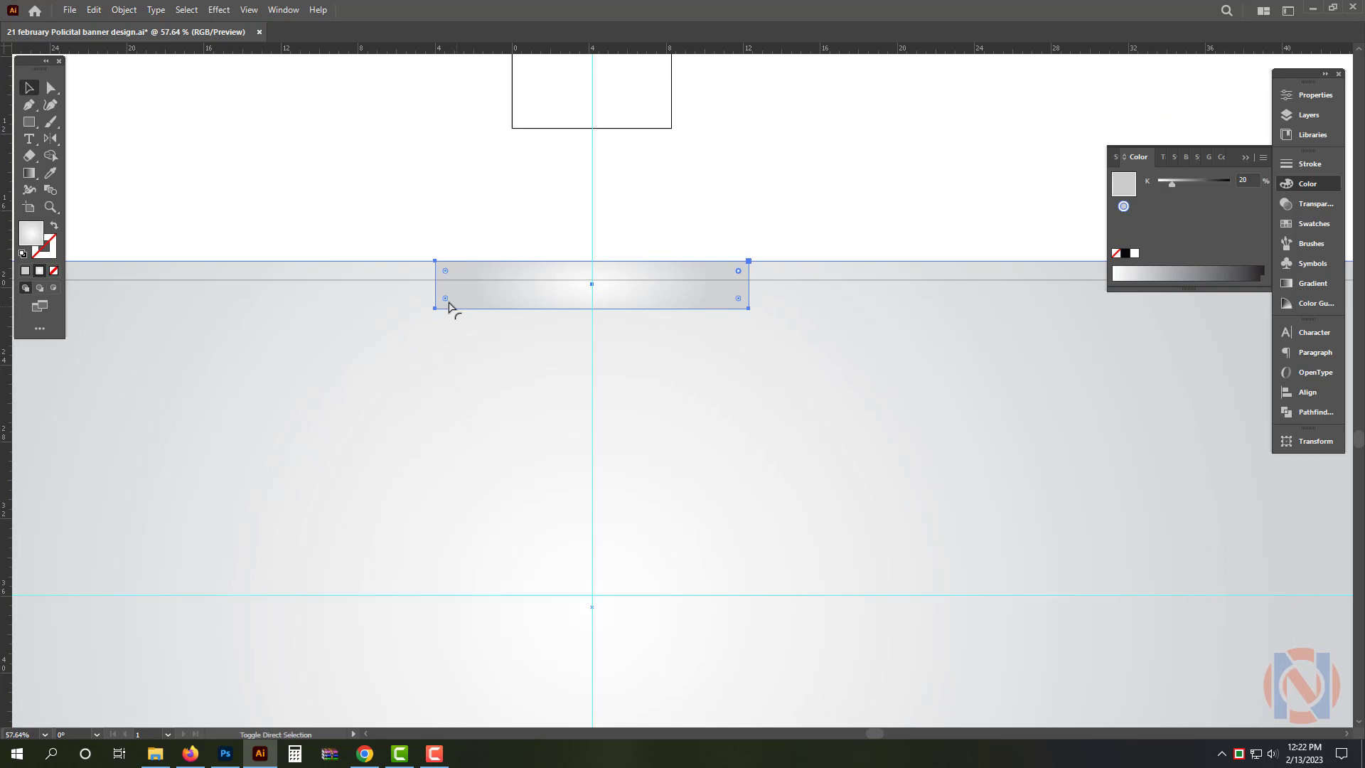
pyautogui.moveTo(445, 299); pyautogui.dragTo(579, 308)
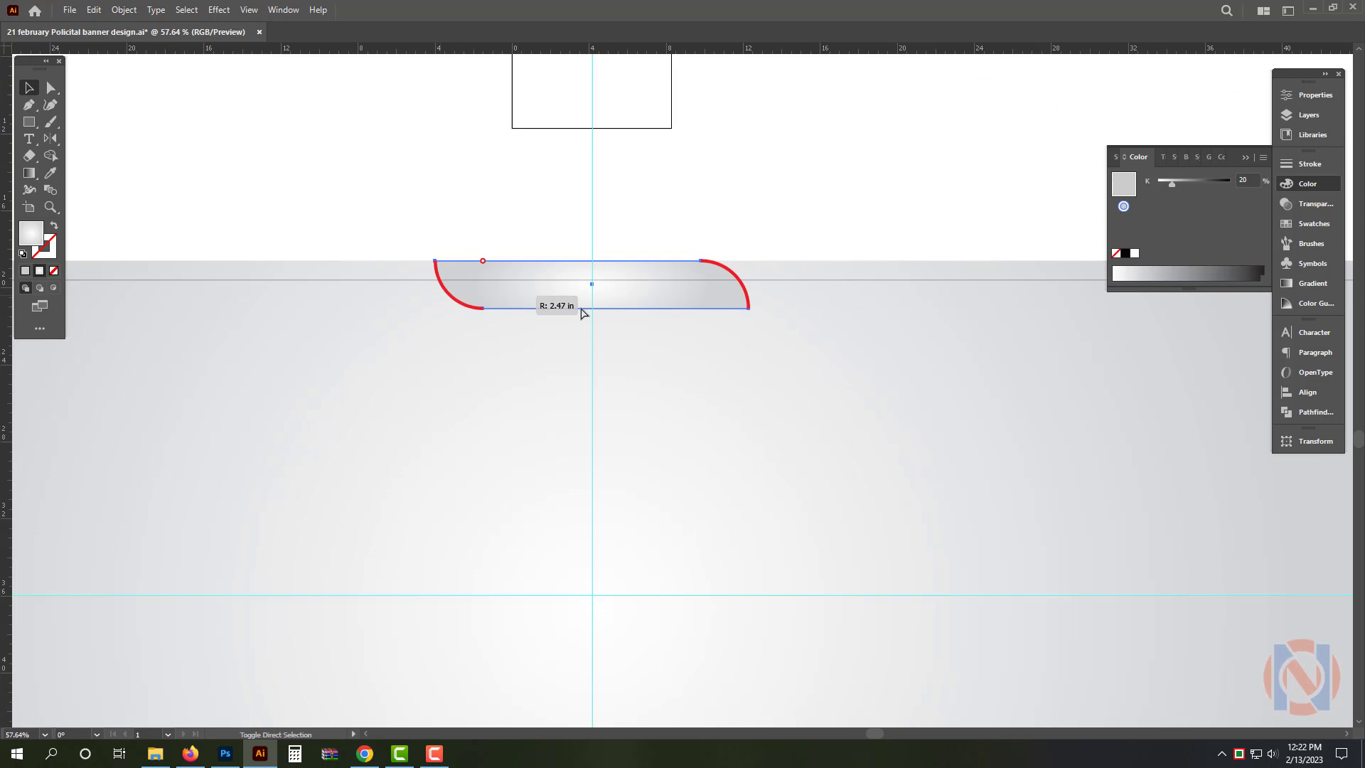
# Sample the background's fill onto the small bar and move the bar down to the inset rectangle's upper edge.
pyautogui.press('i')
pyautogui.click(693, 317)
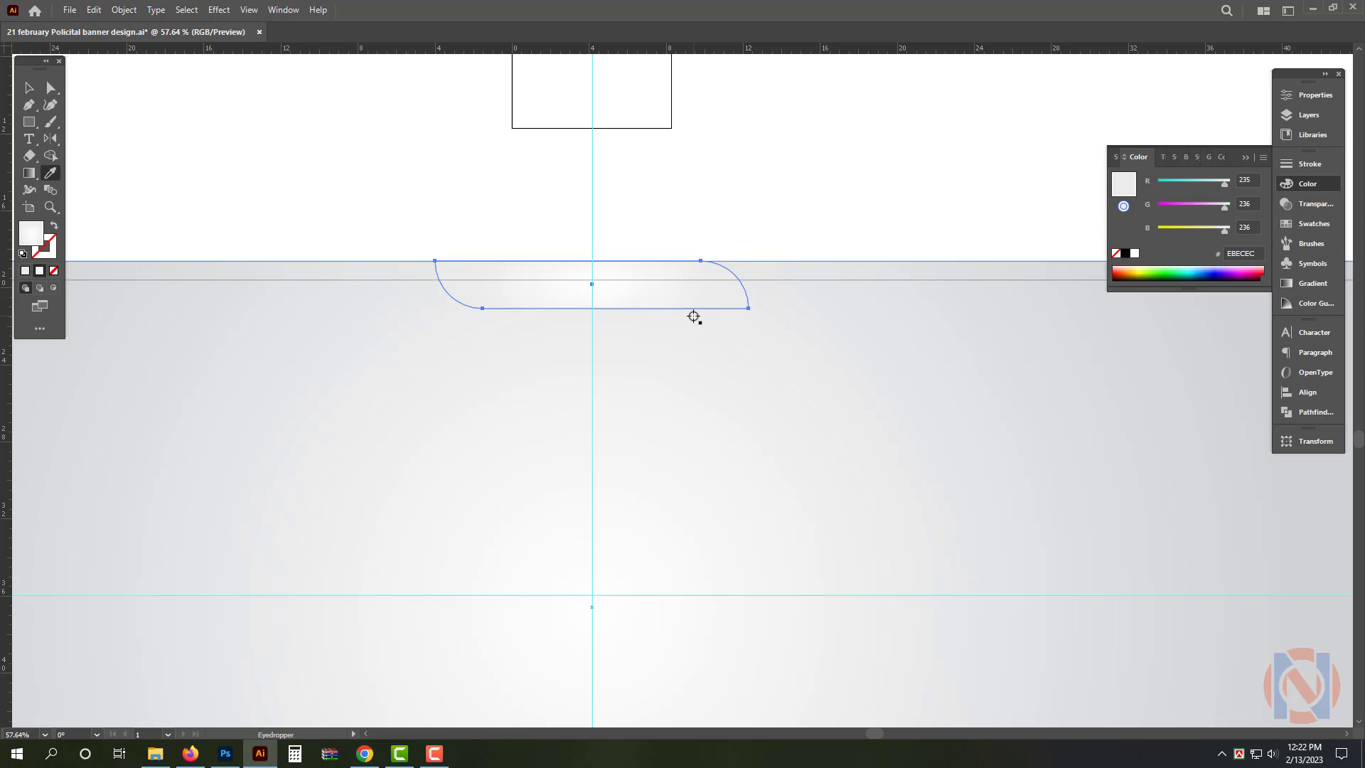
pyautogui.moveTo(697, 314)
pyautogui.mouseDown()
pyautogui.moveTo(752, 356)
pyautogui.moveTo(796, 362)
pyautogui.moveTo(673, 313)
pyautogui.mouseUp()
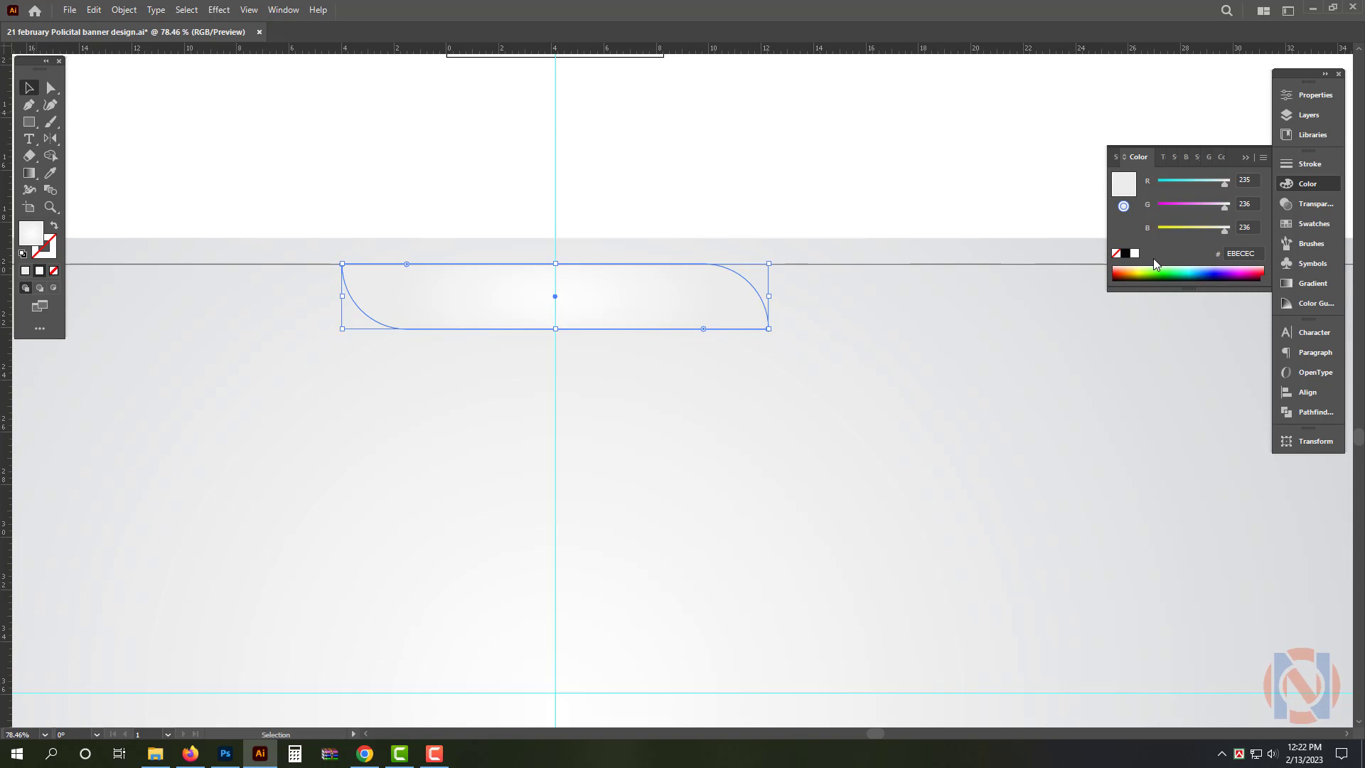
# Fill the small rounded bar with solid green in CMYK: C 100, M 30, Y 100.
pyautogui.click(1117, 256)
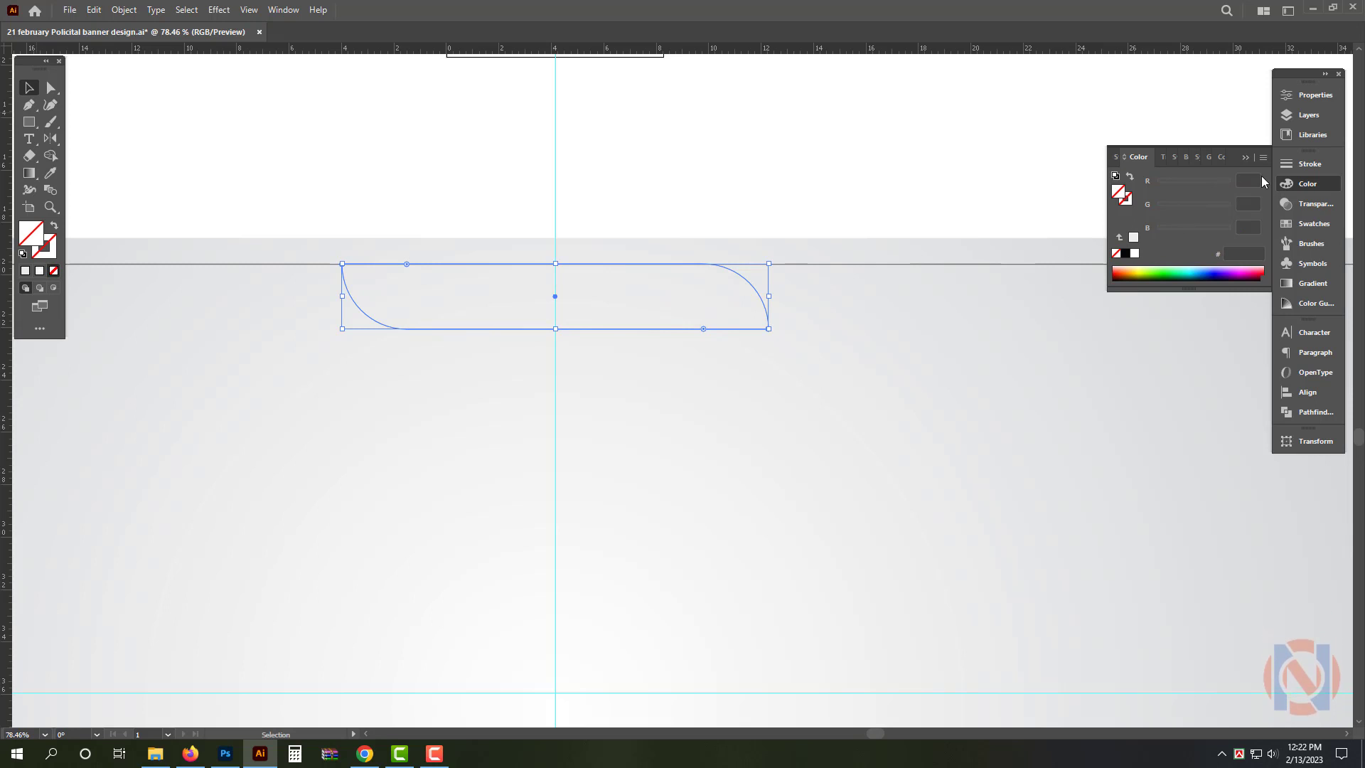
pyautogui.click(1135, 254)
pyautogui.click(1264, 157)
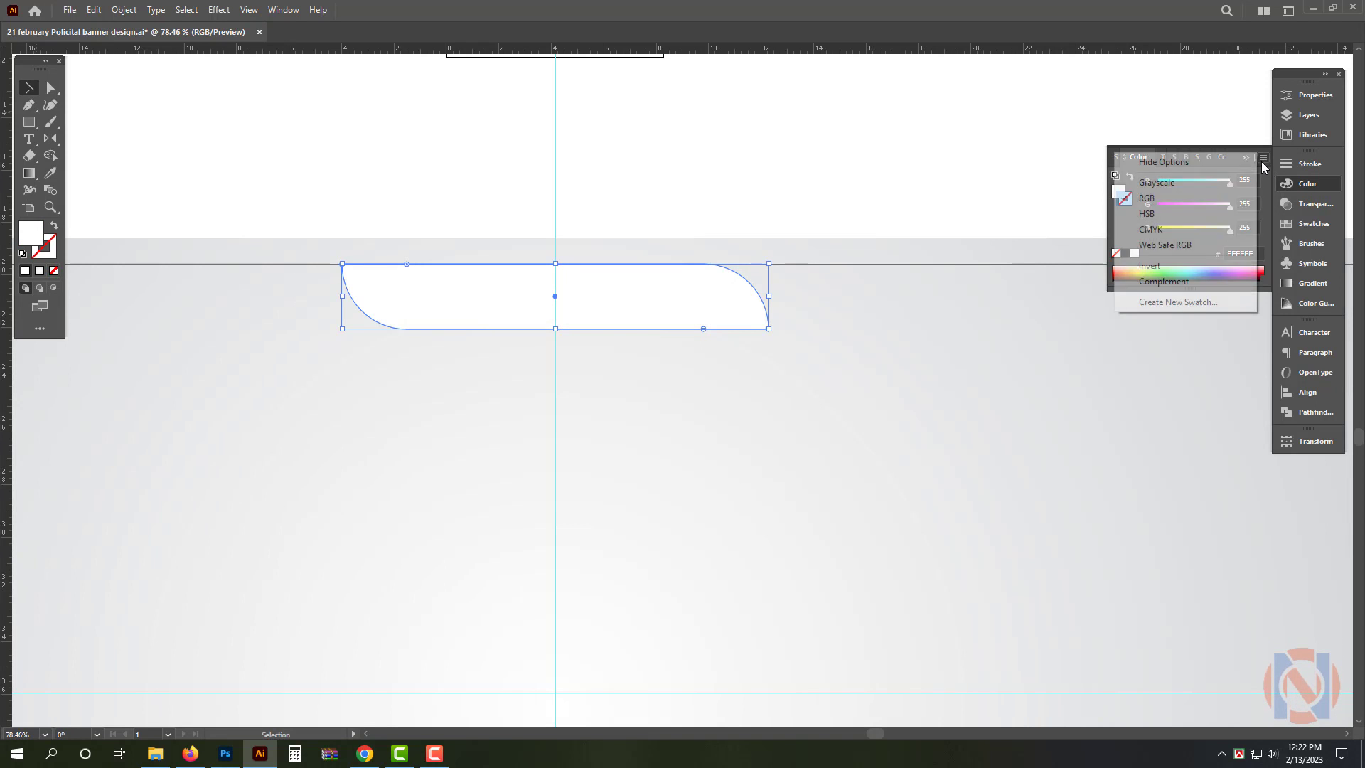
pyautogui.click(1209, 229)
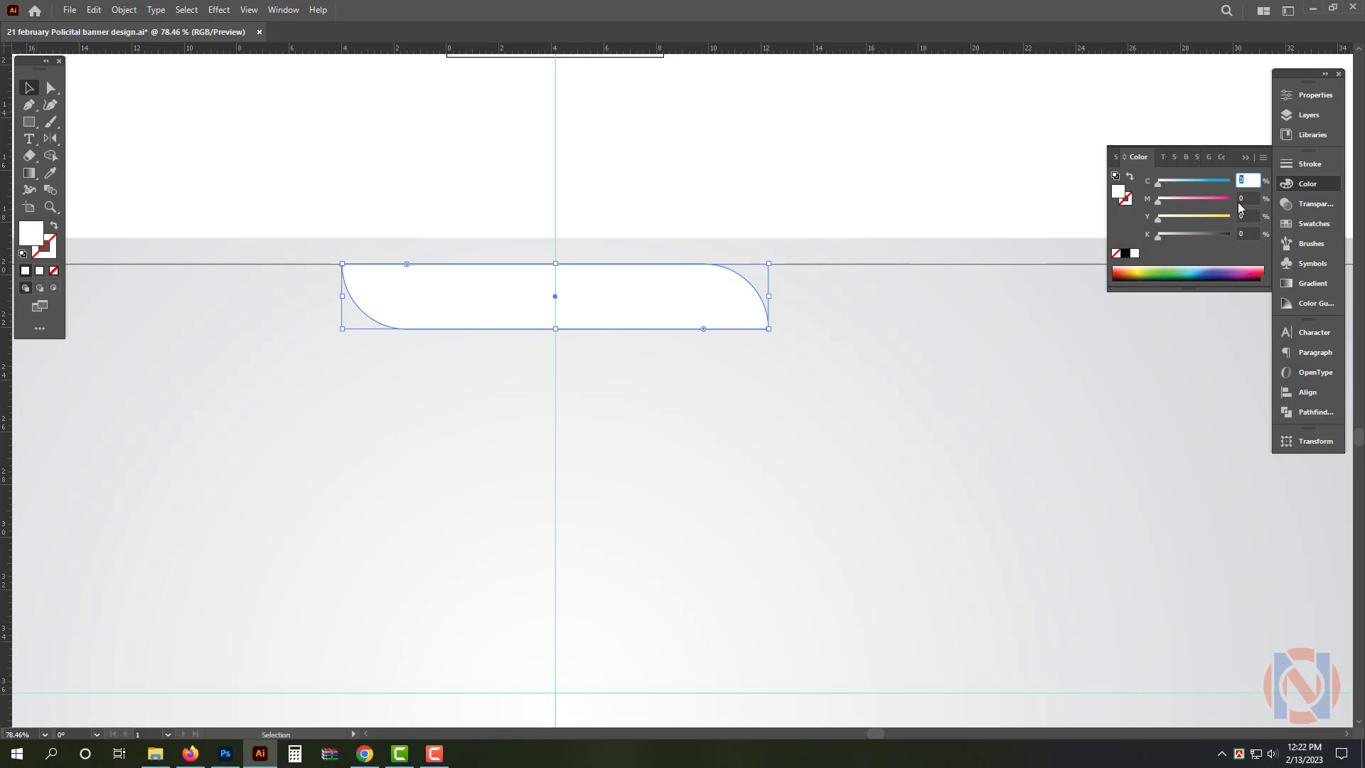
pyautogui.write('100')
pyautogui.press('Tab')
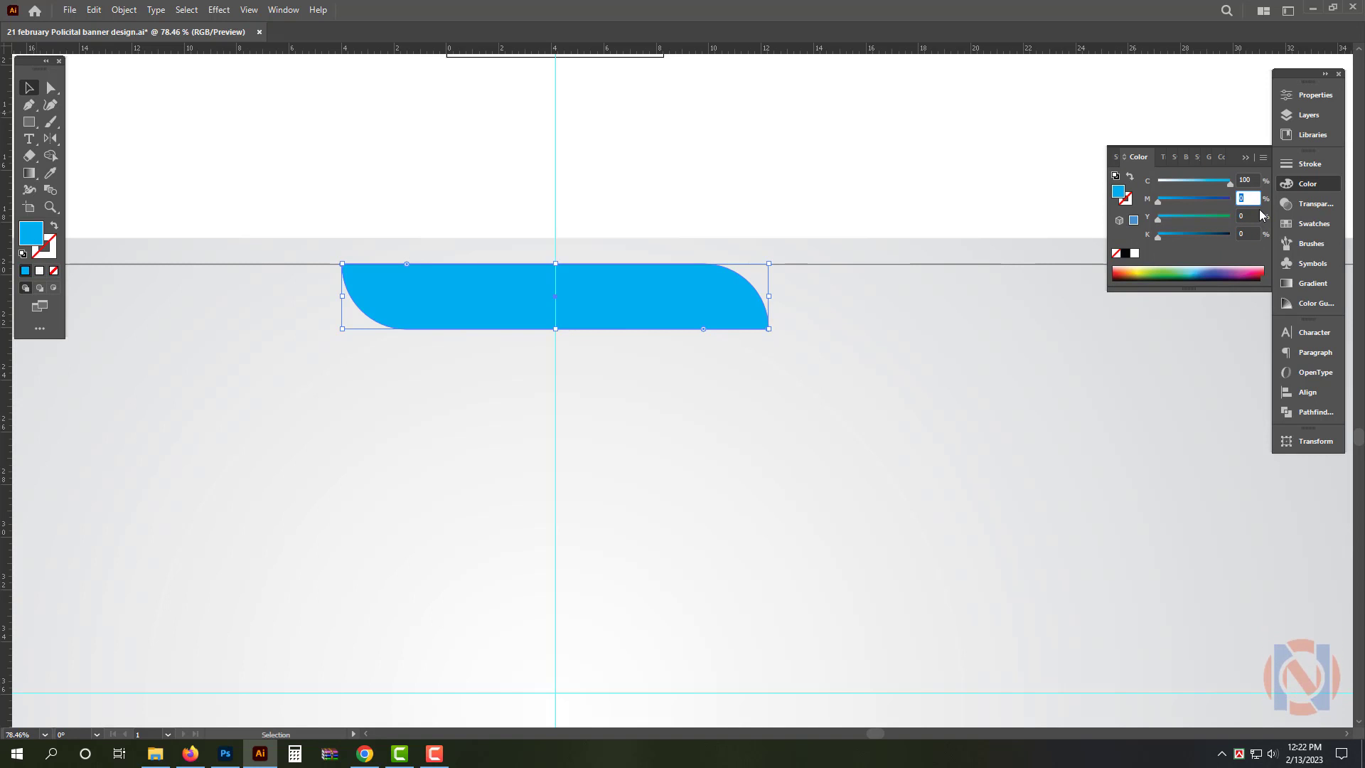
pyautogui.write('30')
pyautogui.press('Tab')
pyautogui.write('100')
pyautogui.press('Return')
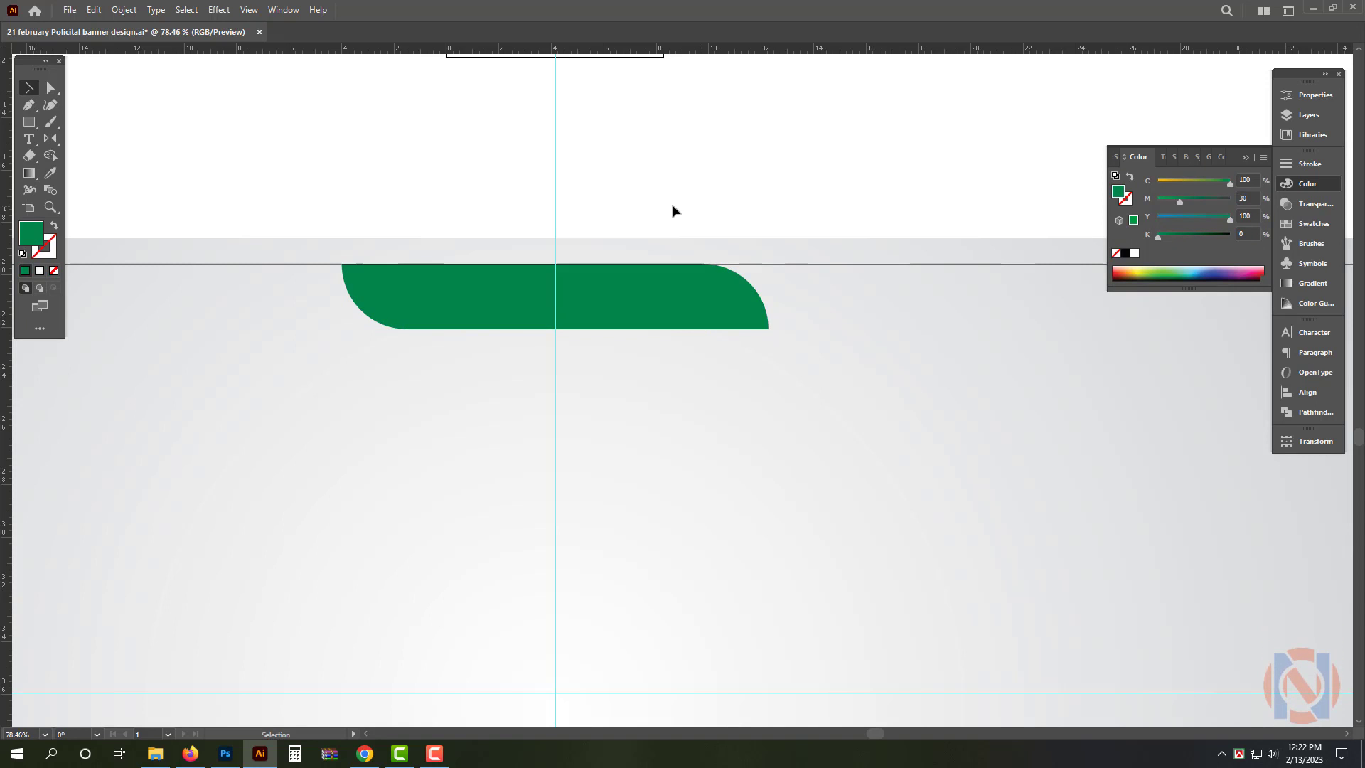
# Add a point text line above the small green bar, enlarge it to about 91 pt and set its font to SutonnyMJ Bold.
pyautogui.press('t')
pyautogui.click(535, 197)
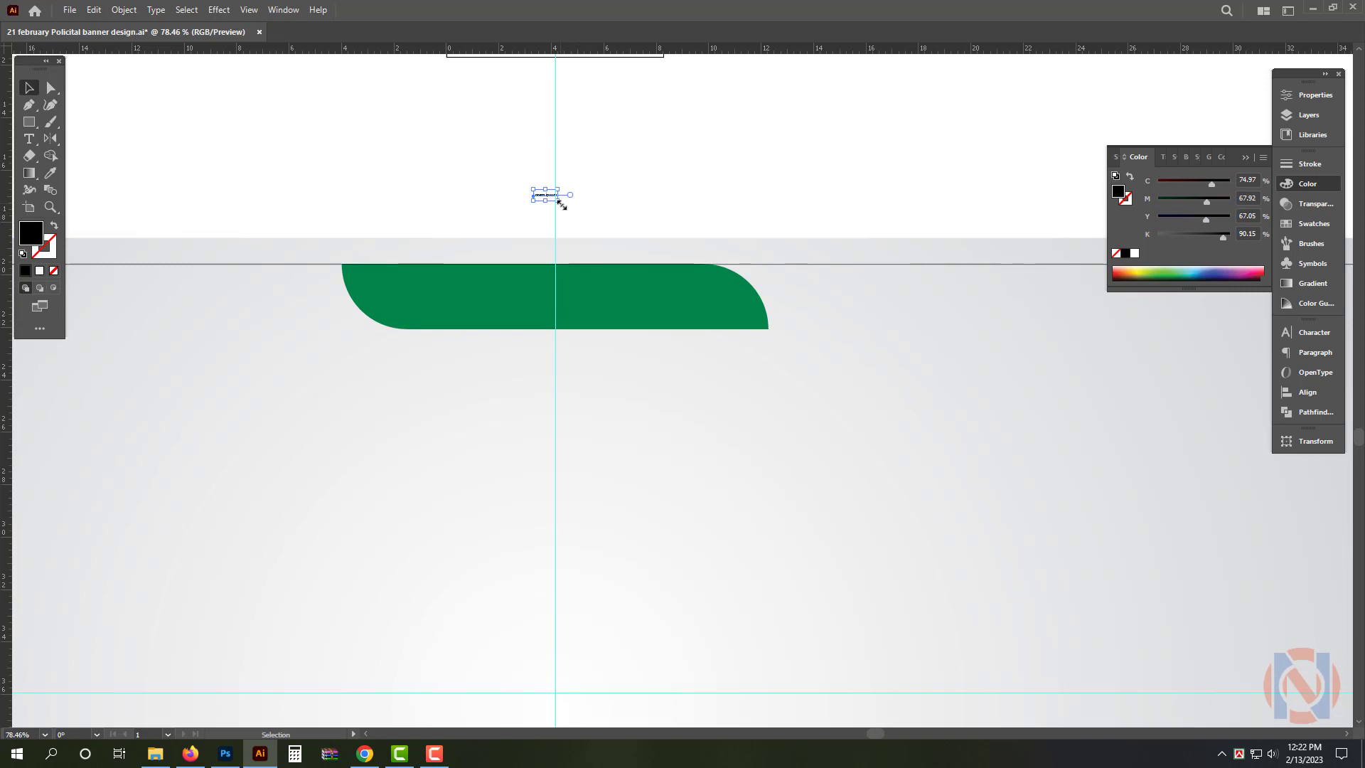
pyautogui.moveTo(559, 202); pyautogui.dragTo(689, 238)
pyautogui.hotkey('ctrl', 'shift', 'c')
pyautogui.hotkey('ctrl', 't')
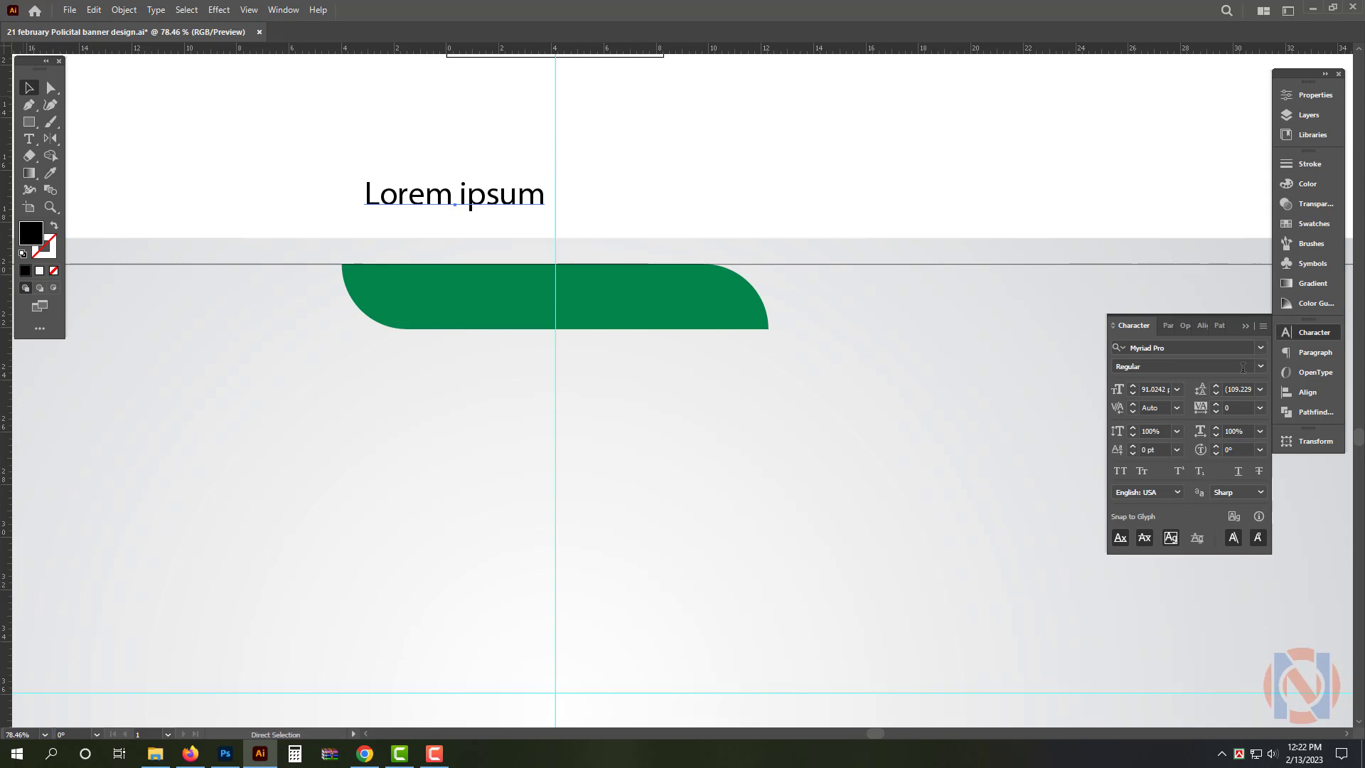
pyautogui.click(1195, 350)
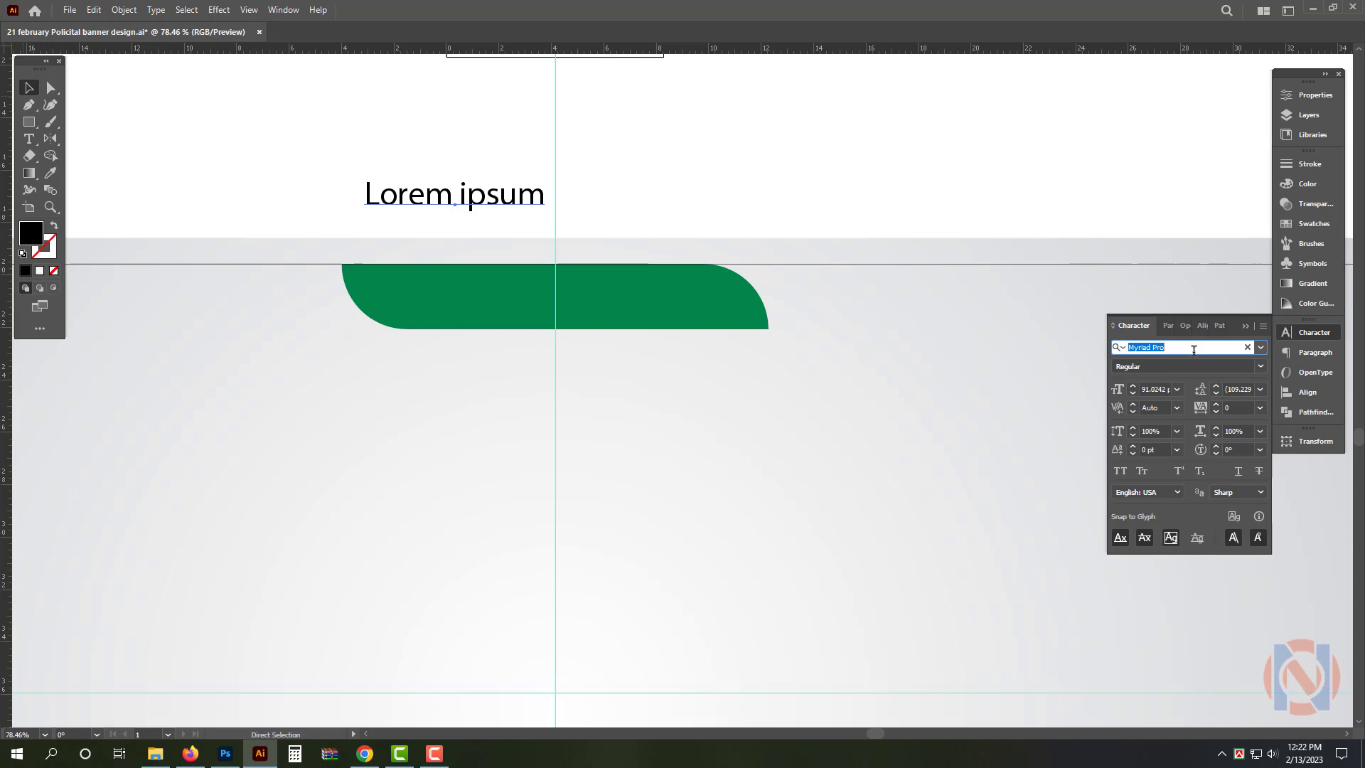
pyautogui.write('sutonnymj')
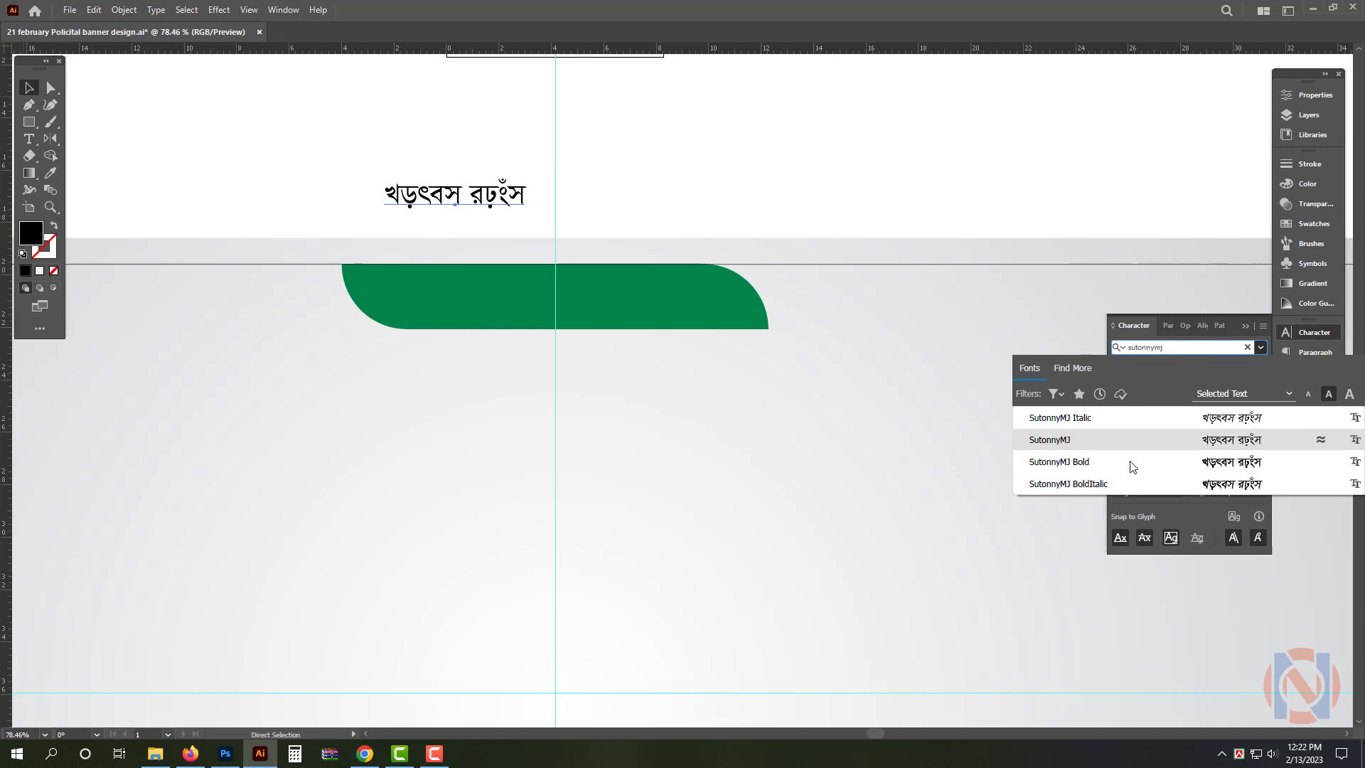
pyautogui.click(1128, 463)
# Replace the placeholder text with "আল্লাহ সর্ব শক্তিমান".
pyautogui.tripleClick(503, 201)
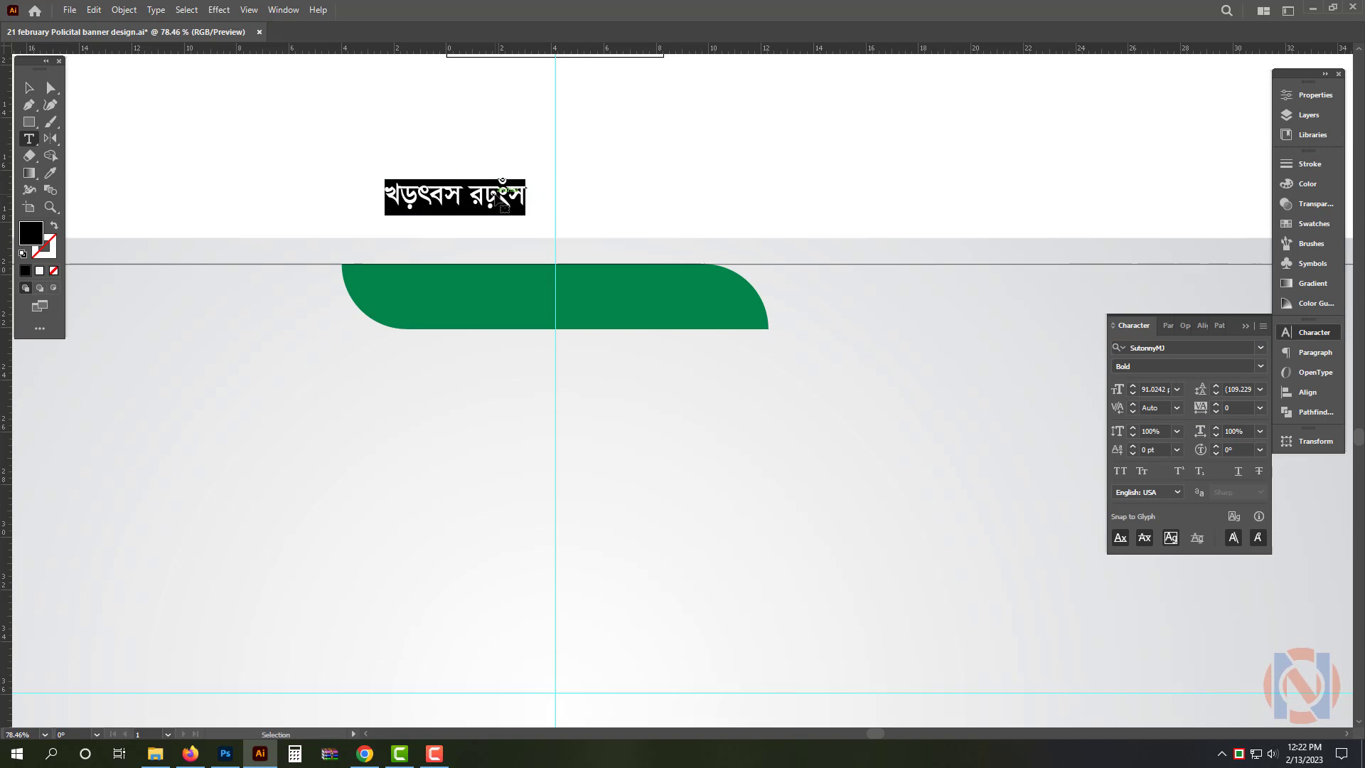
pyautogui.write('Avj&')
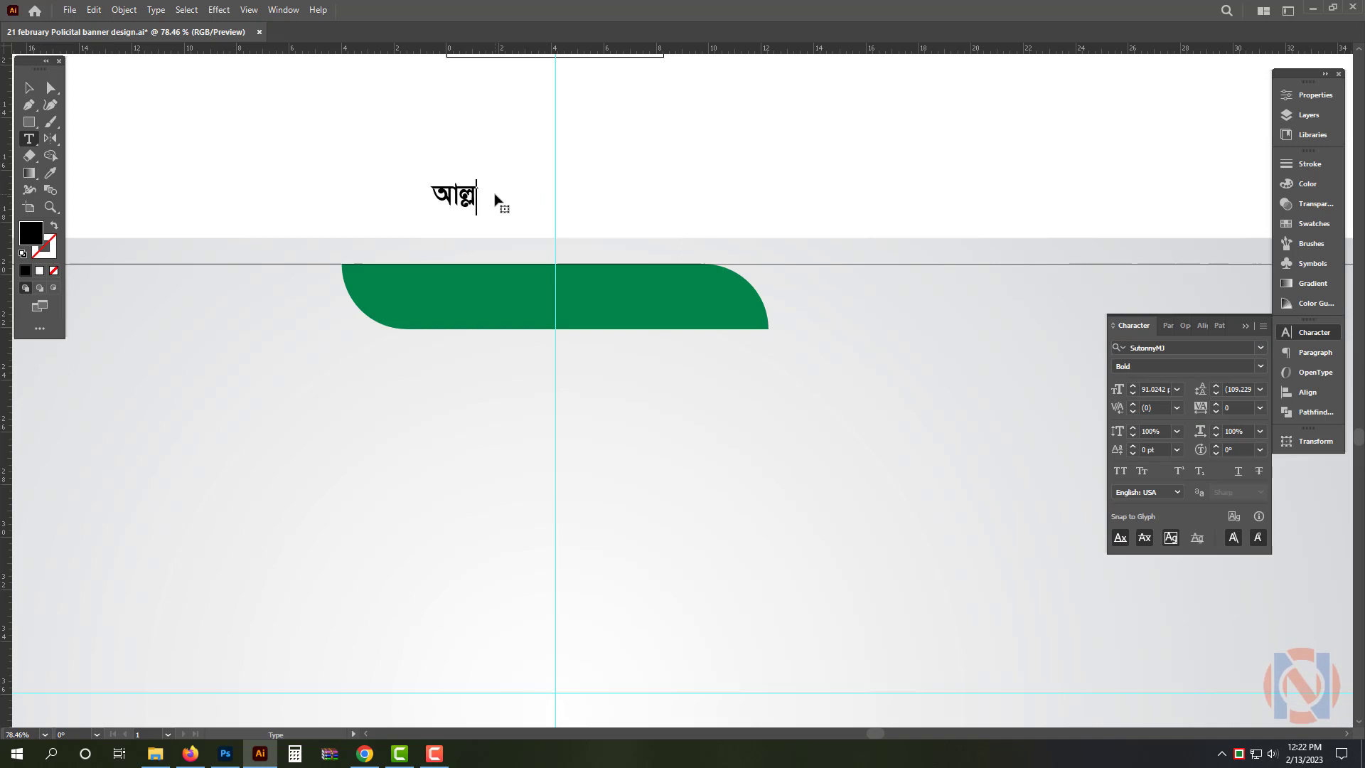
pyautogui.write('jvn me©')
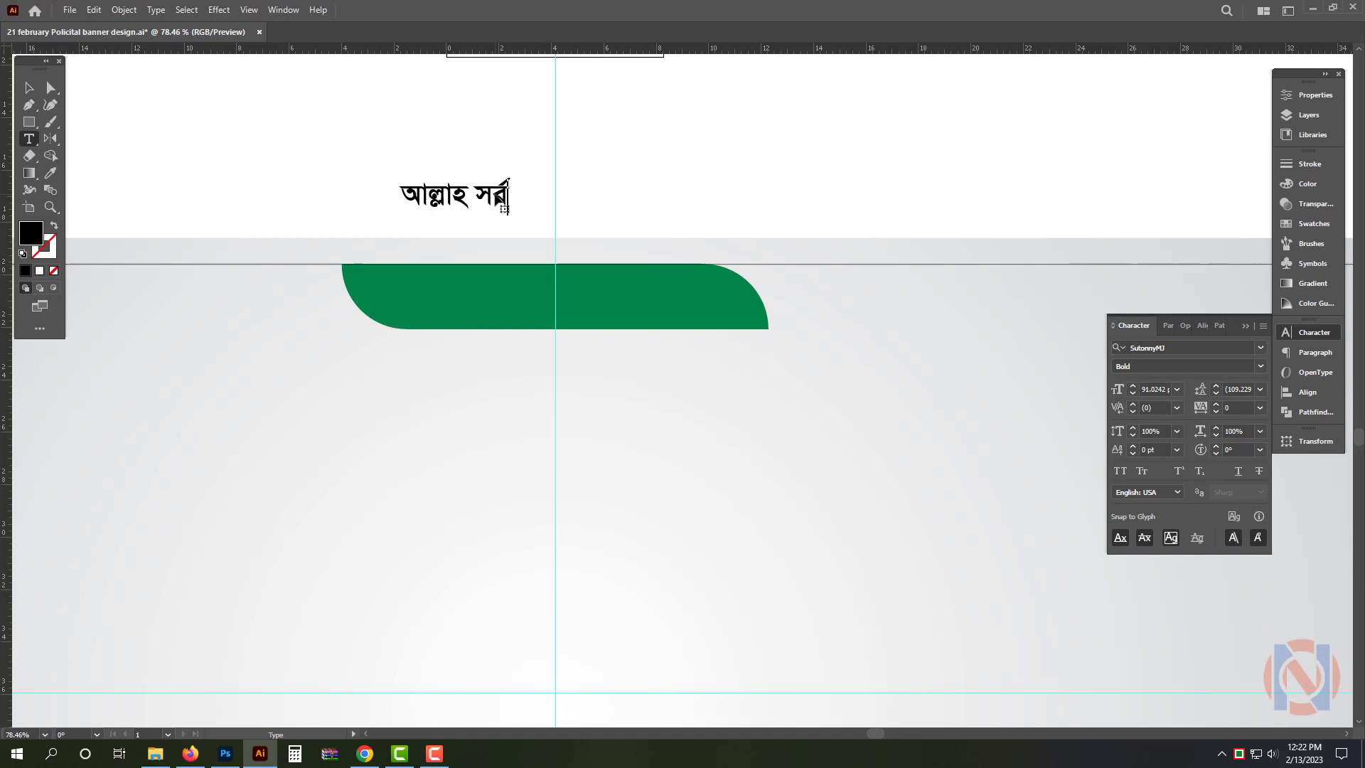
pyautogui.write(' kw³')
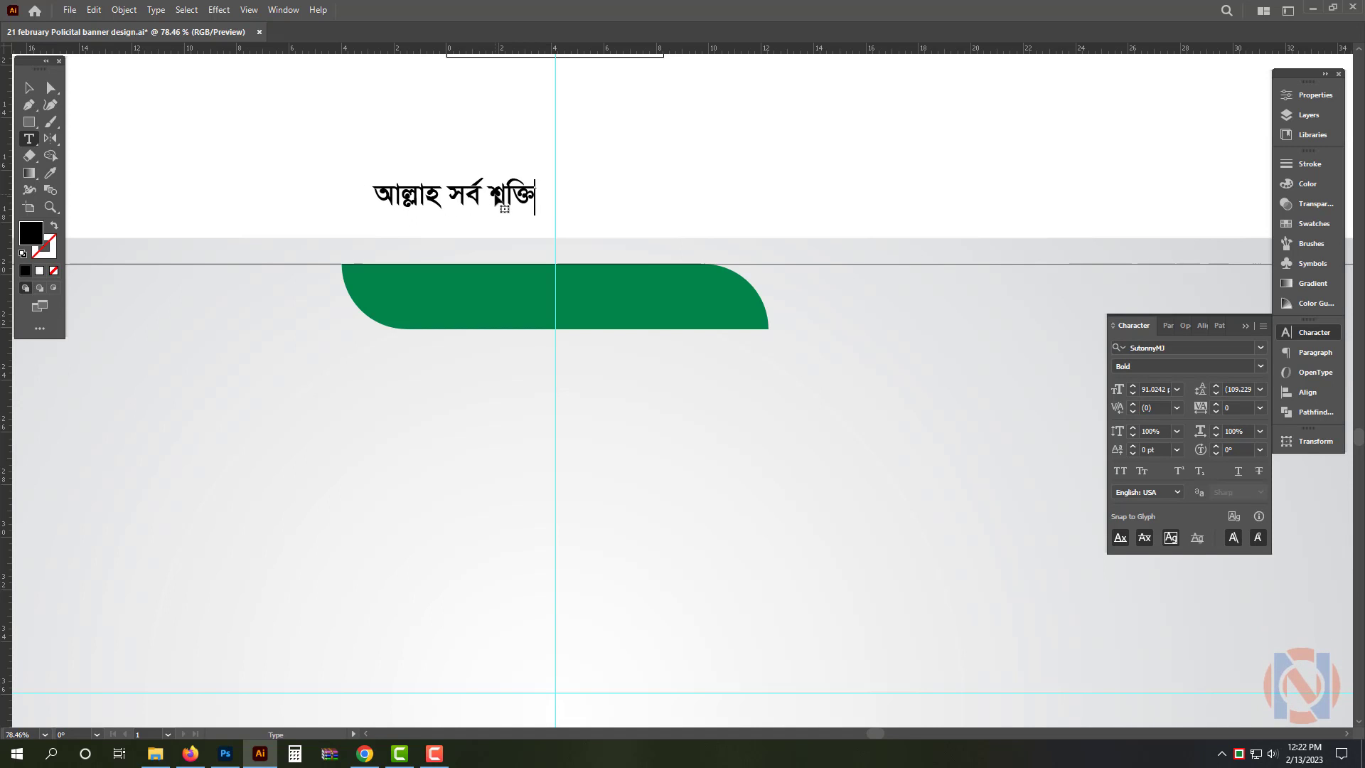
pyautogui.write('gvb')
pyautogui.press('Escape')
# Place the text line centred on the green bar, enlarge it to about 132 pt and fill it with white.
pyautogui.moveTo(497, 195); pyautogui.dragTo(706, 301)
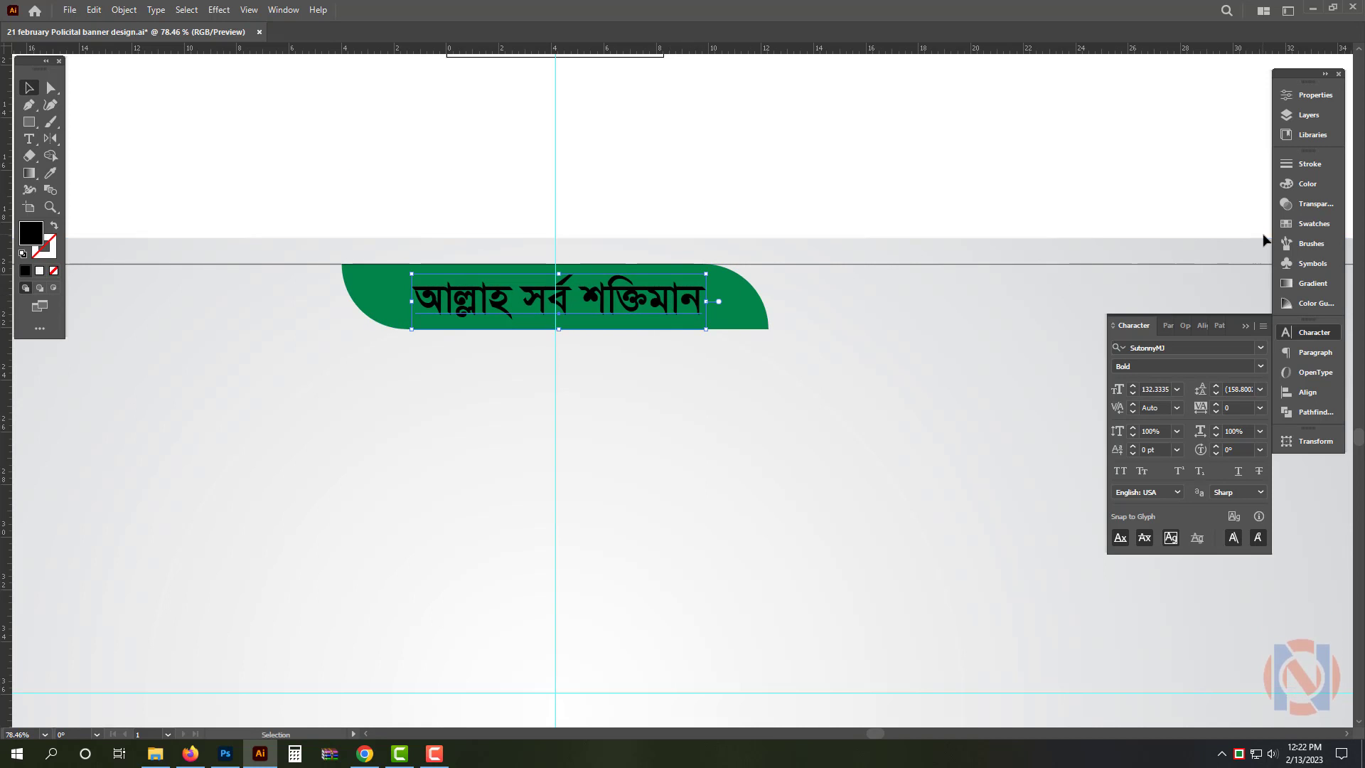
pyautogui.click(1307, 184)
pyautogui.click(1133, 254)
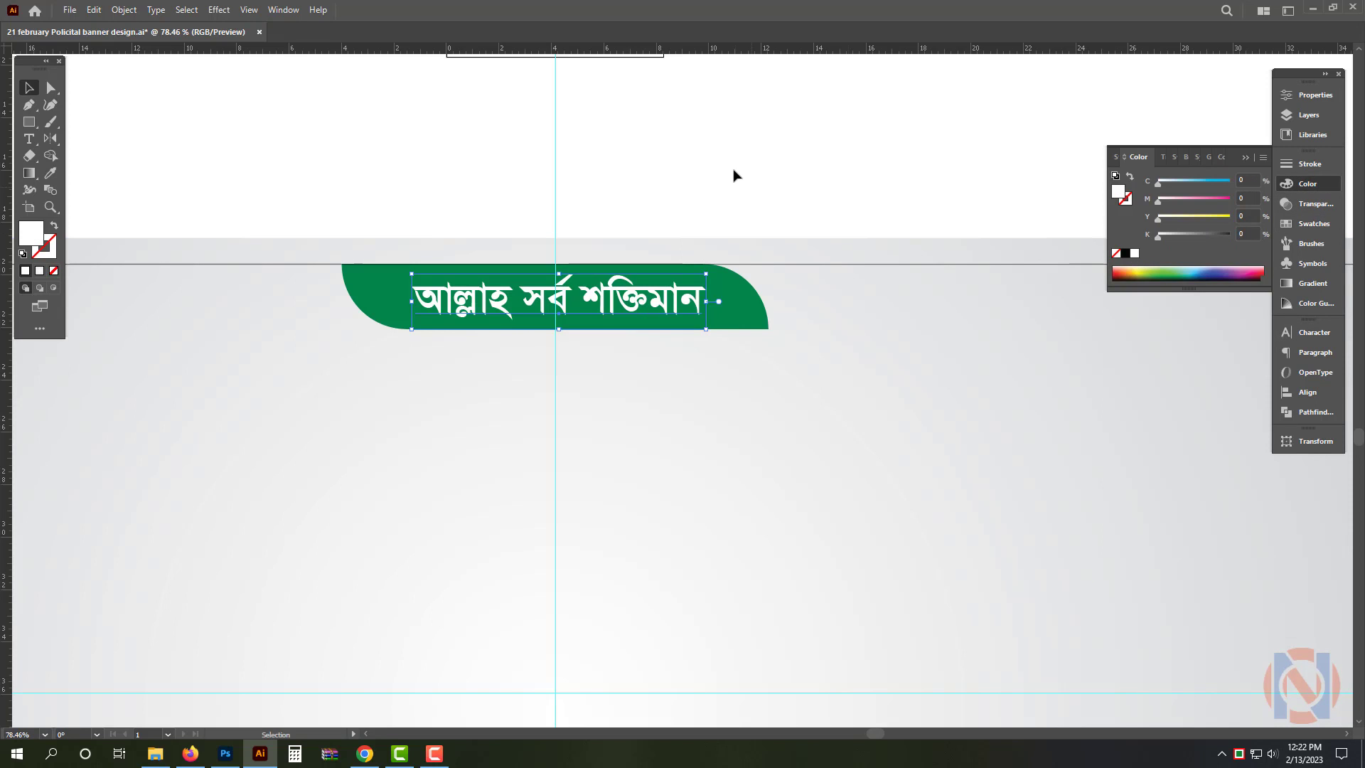
# Copy the green bar behind itself, widen the copy equally to about 17.6 in and fill it with CMYK C 60, M 0, Y 100, K 0.
pyautogui.click(746, 314)
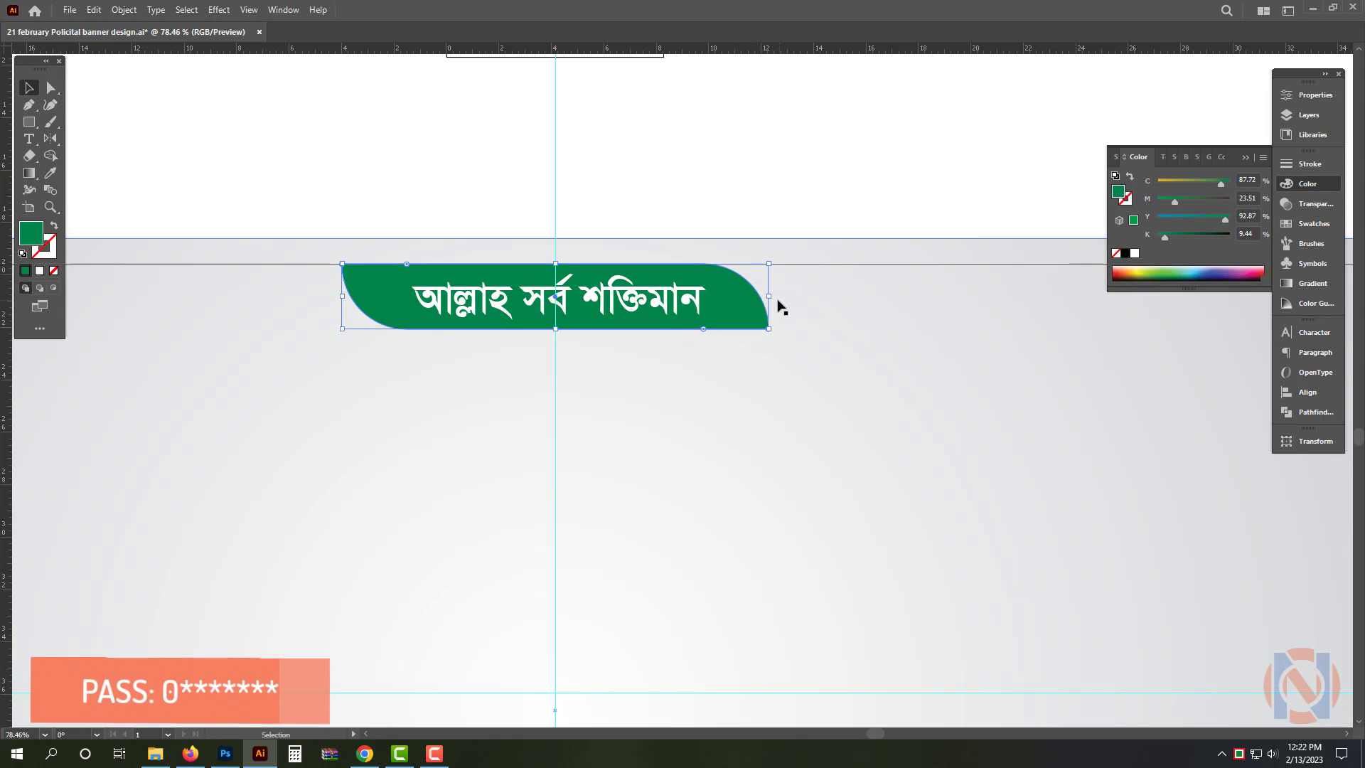
pyautogui.moveTo(773, 299); pyautogui.dragTo(791, 301)
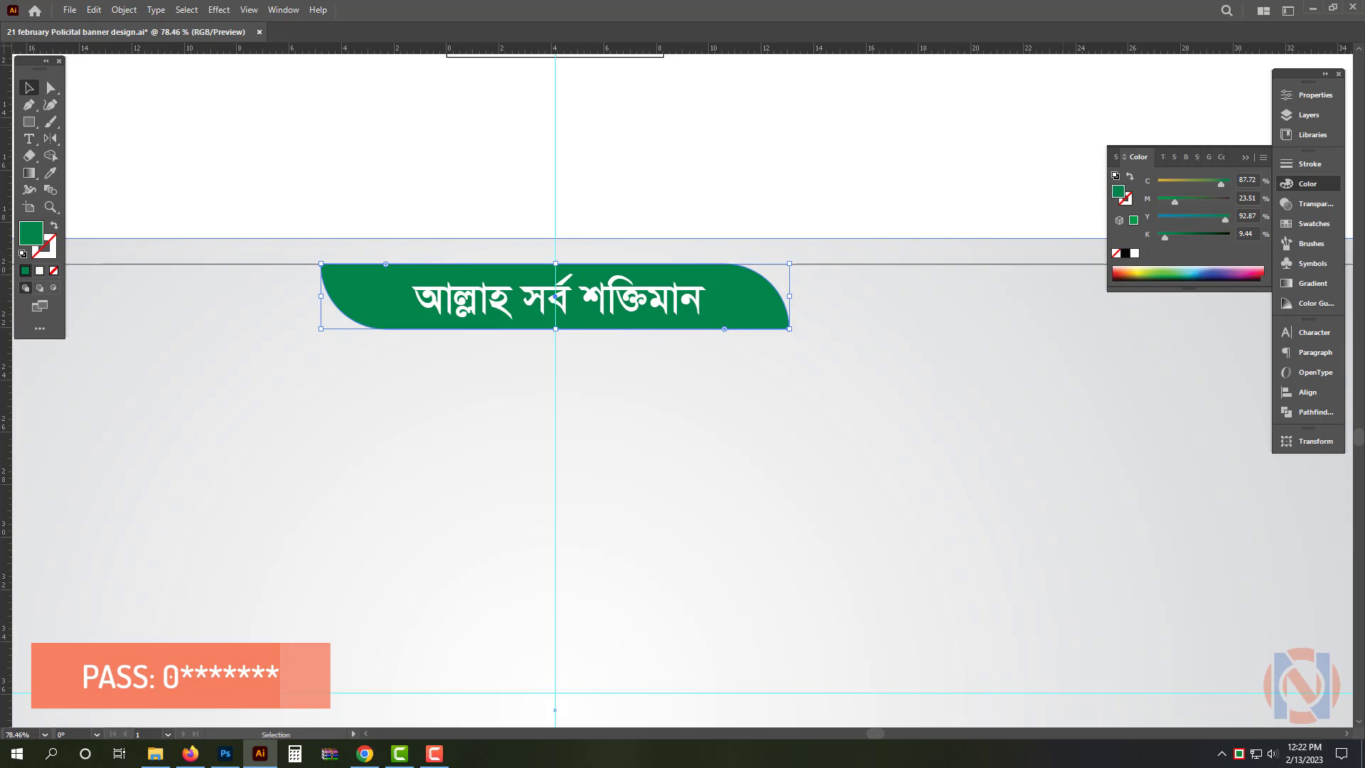
pyautogui.doubleClick(1248, 180)
pyautogui.write('60')
pyautogui.doubleClick(1255, 196)
pyautogui.write('0')
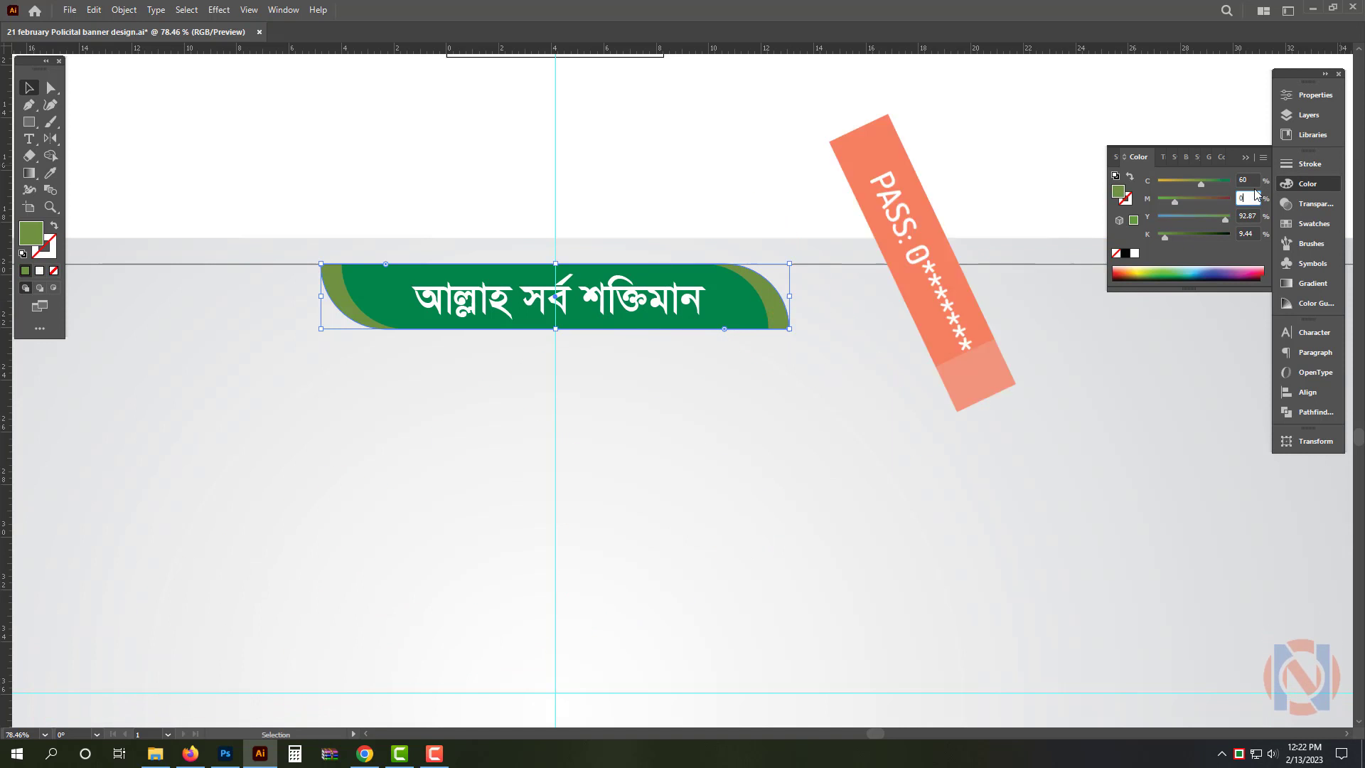
pyautogui.press('Tab')
pyautogui.write('100')
pyautogui.press('Tab')
pyautogui.write('0')
pyautogui.press('Return')
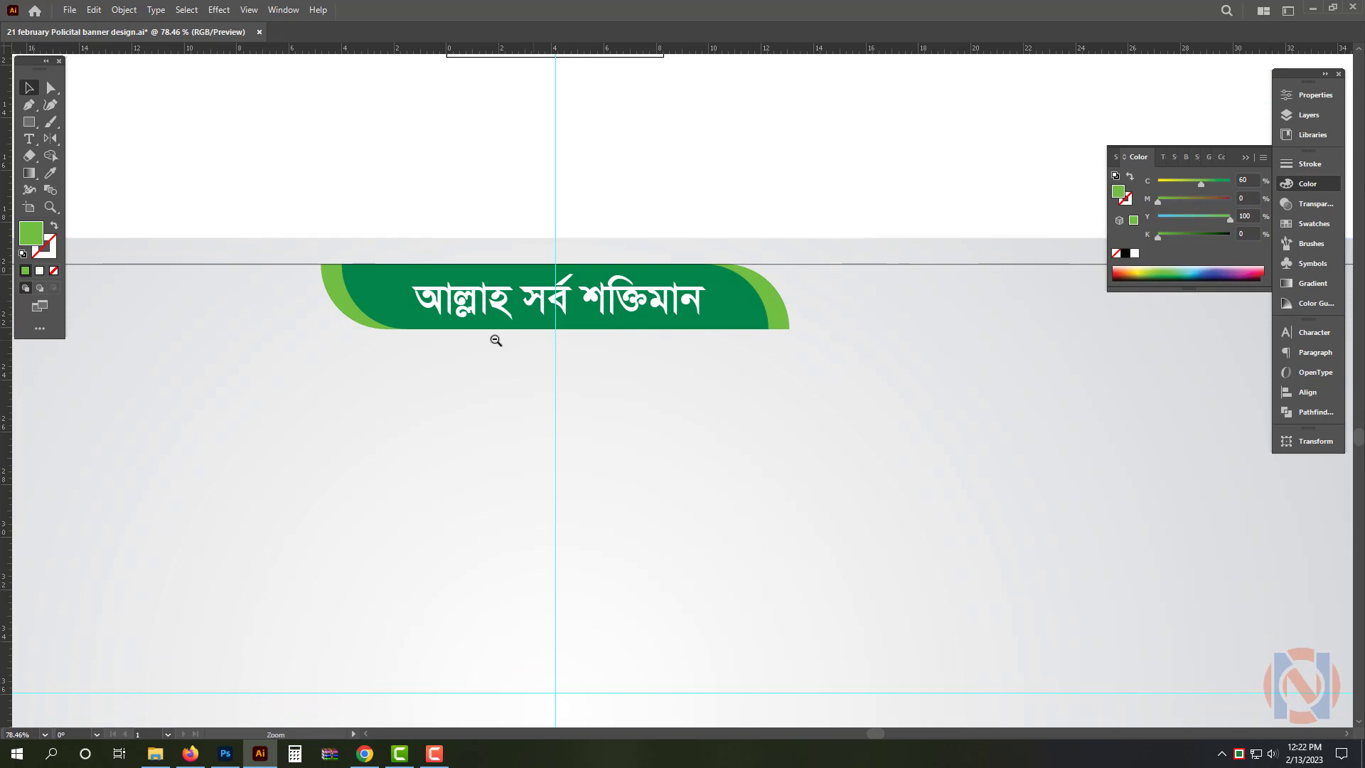
# Copy the white slogan to the banner's upper-right area and fill the copy with black.
pyautogui.moveTo(535, 340); pyautogui.dragTo(459, 341)
pyautogui.moveTo(716, 384); pyautogui.dragTo(704, 353)
pyautogui.moveTo(455, 310); pyautogui.dragTo(783, 298)
pyautogui.scroll(2, 949, 324)
pyautogui.click(1125, 254)
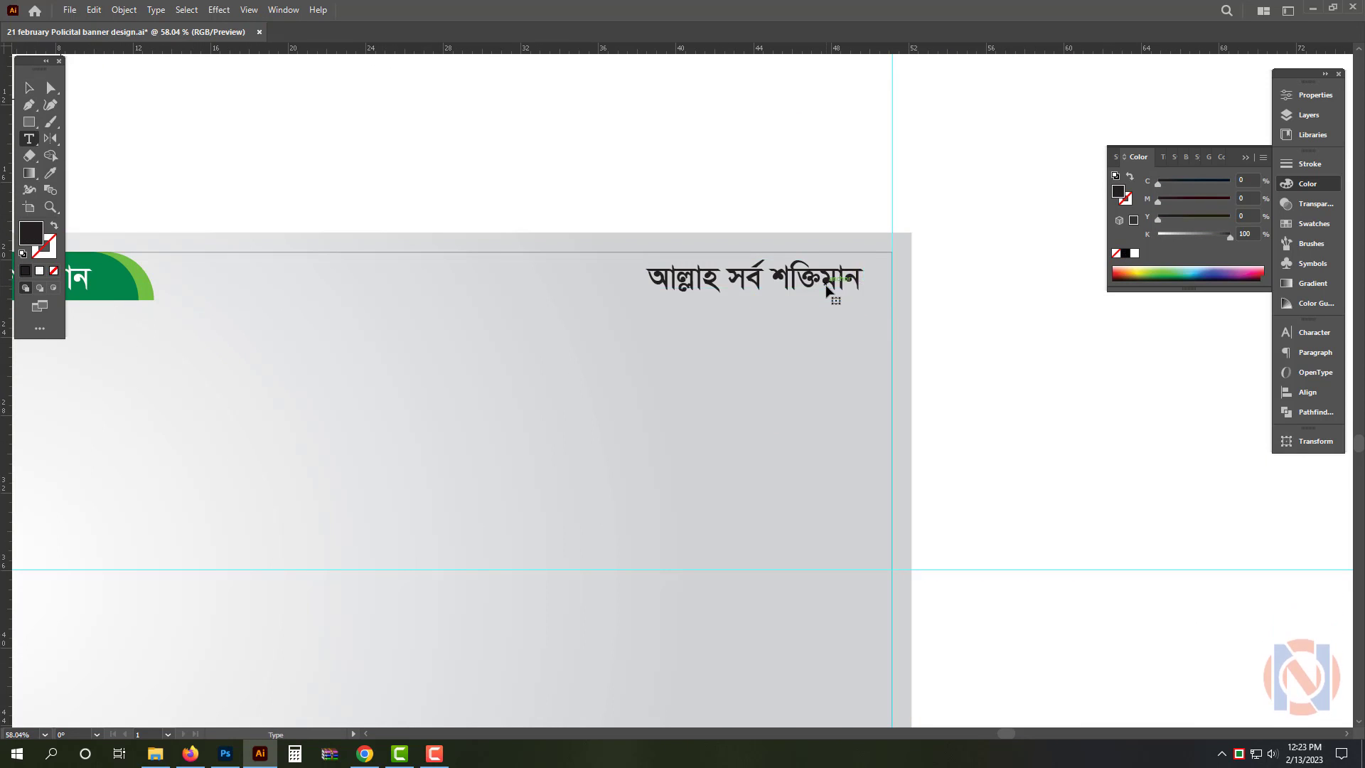
# Change the copied text to two lines, "জয় বাংলা" and "জং বঙ্গবন্ধু", enlarge it slightly and fit it into the inset rectangle's upper-right corner.
pyautogui.tripleClick(829, 288)
pyautogui.press('BackSpace')
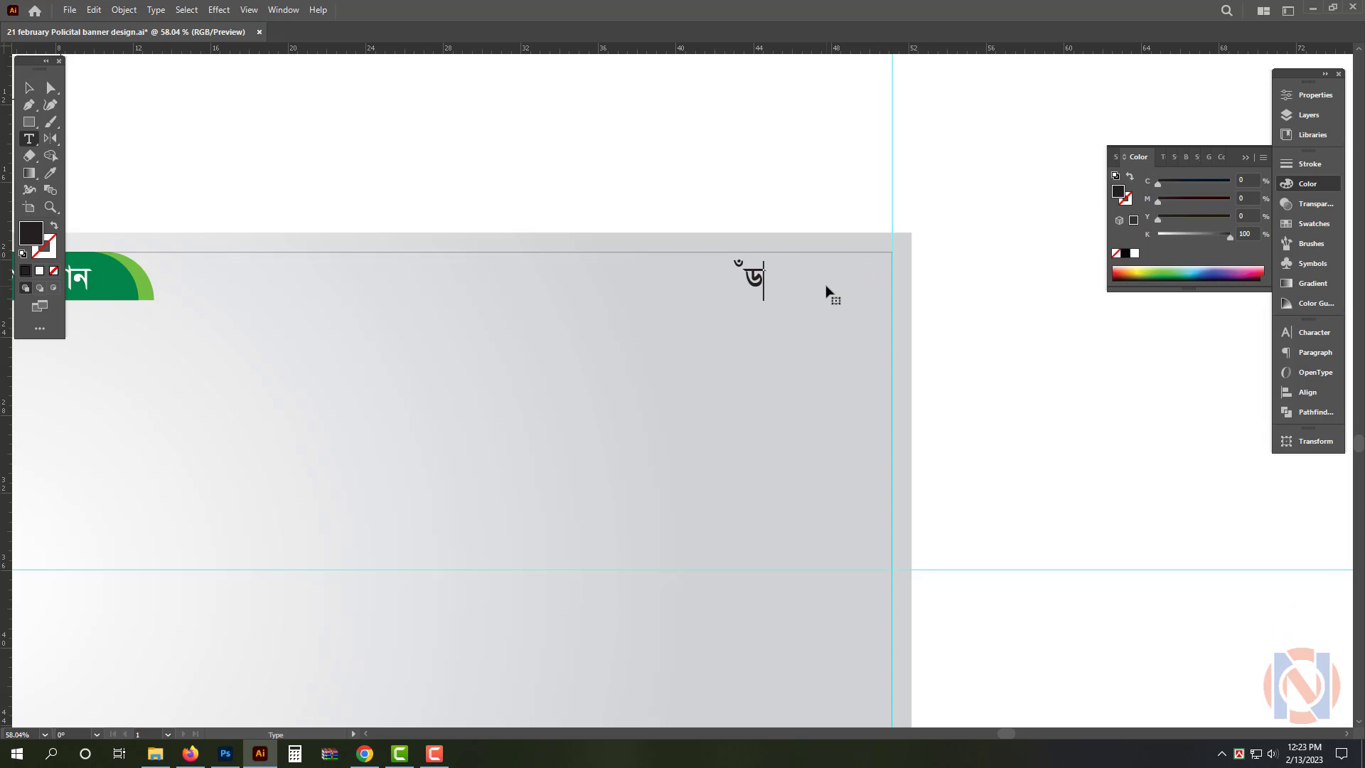
pyautogui.press('BackSpace')
pyautogui.write('জয় বাংলা ')
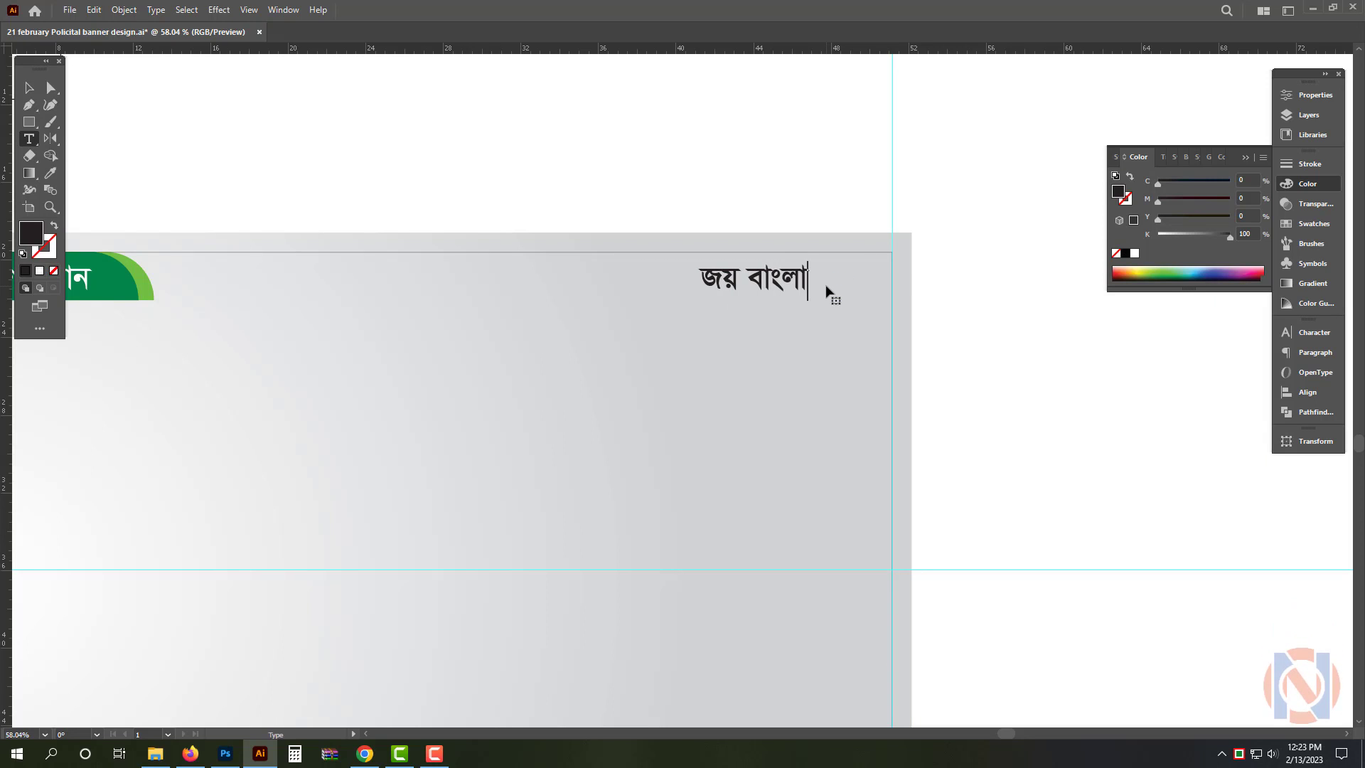
pyautogui.write('জং বঙ্গবন্ধু')
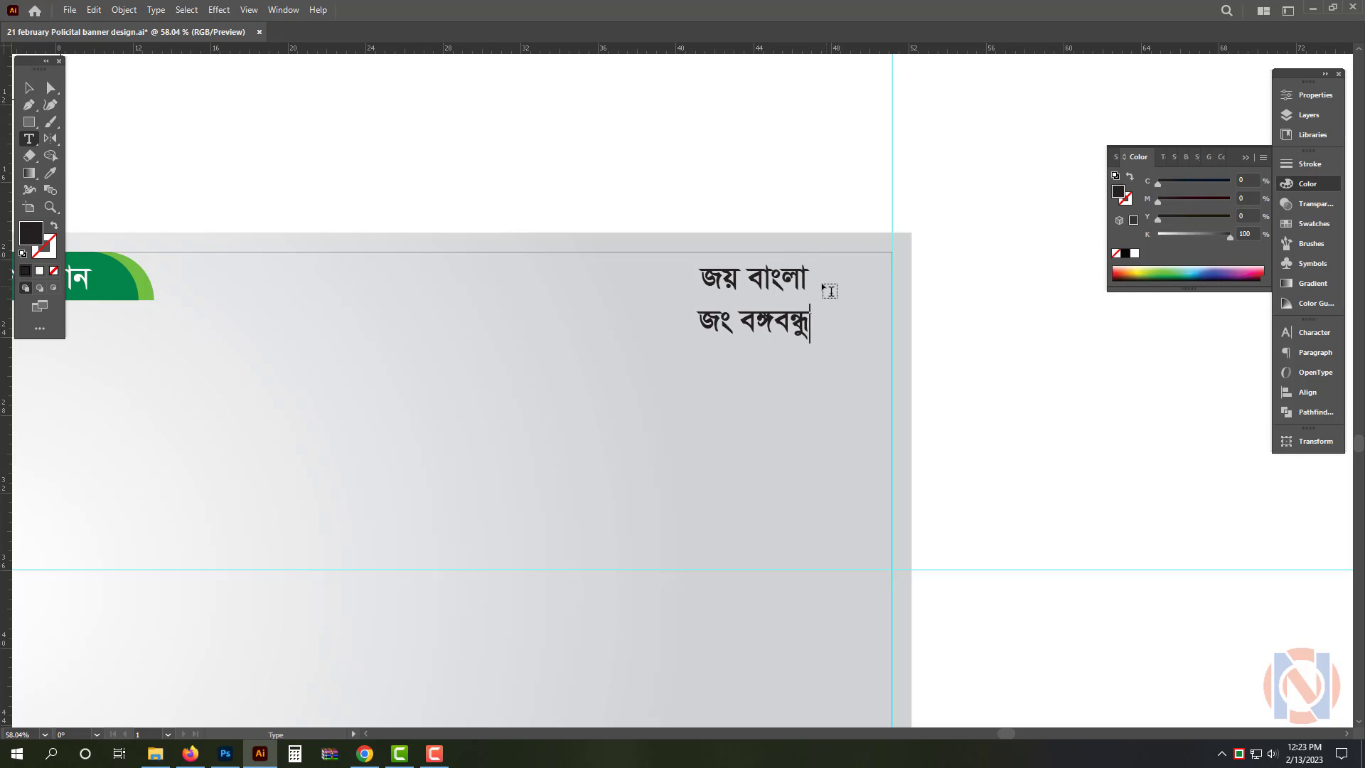
pyautogui.press('Escape')
pyautogui.moveTo(748, 323); pyautogui.dragTo(824, 326)
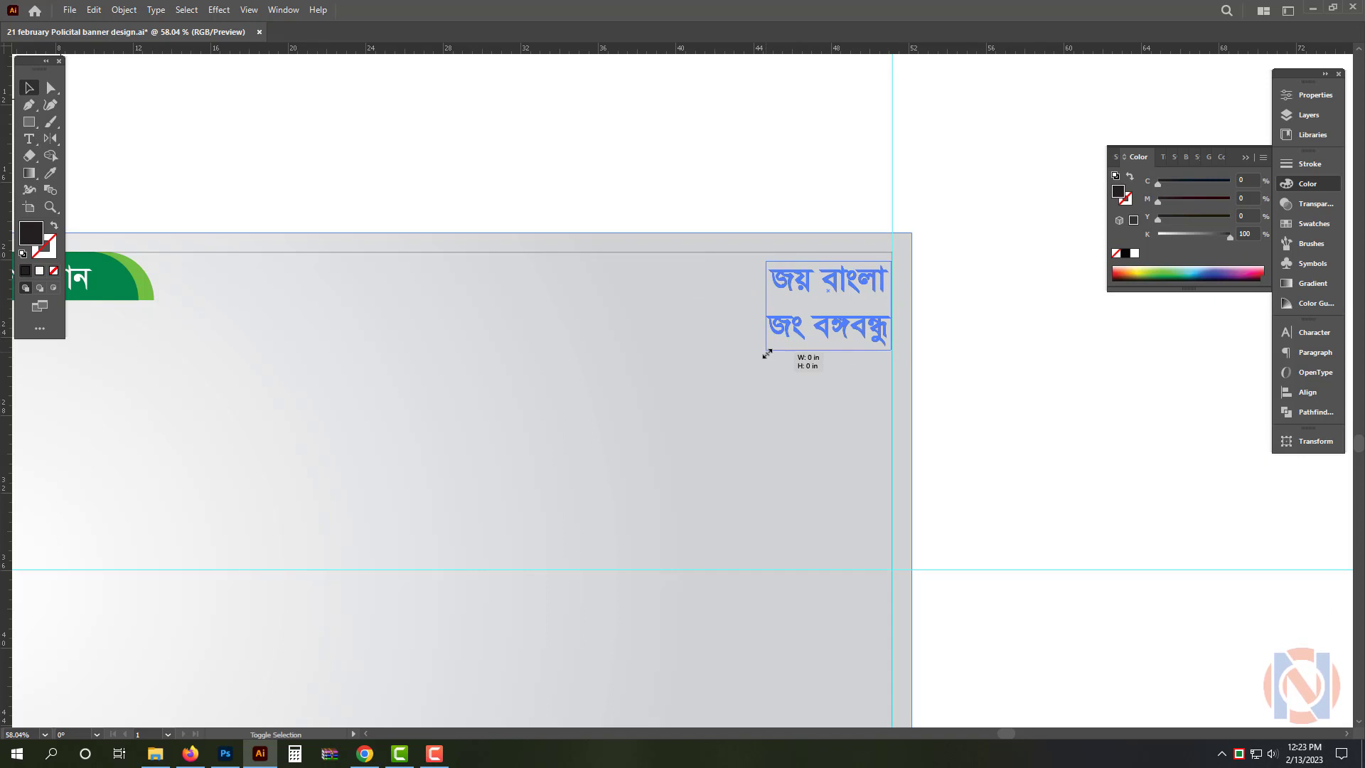
pyautogui.click(1051, 359)
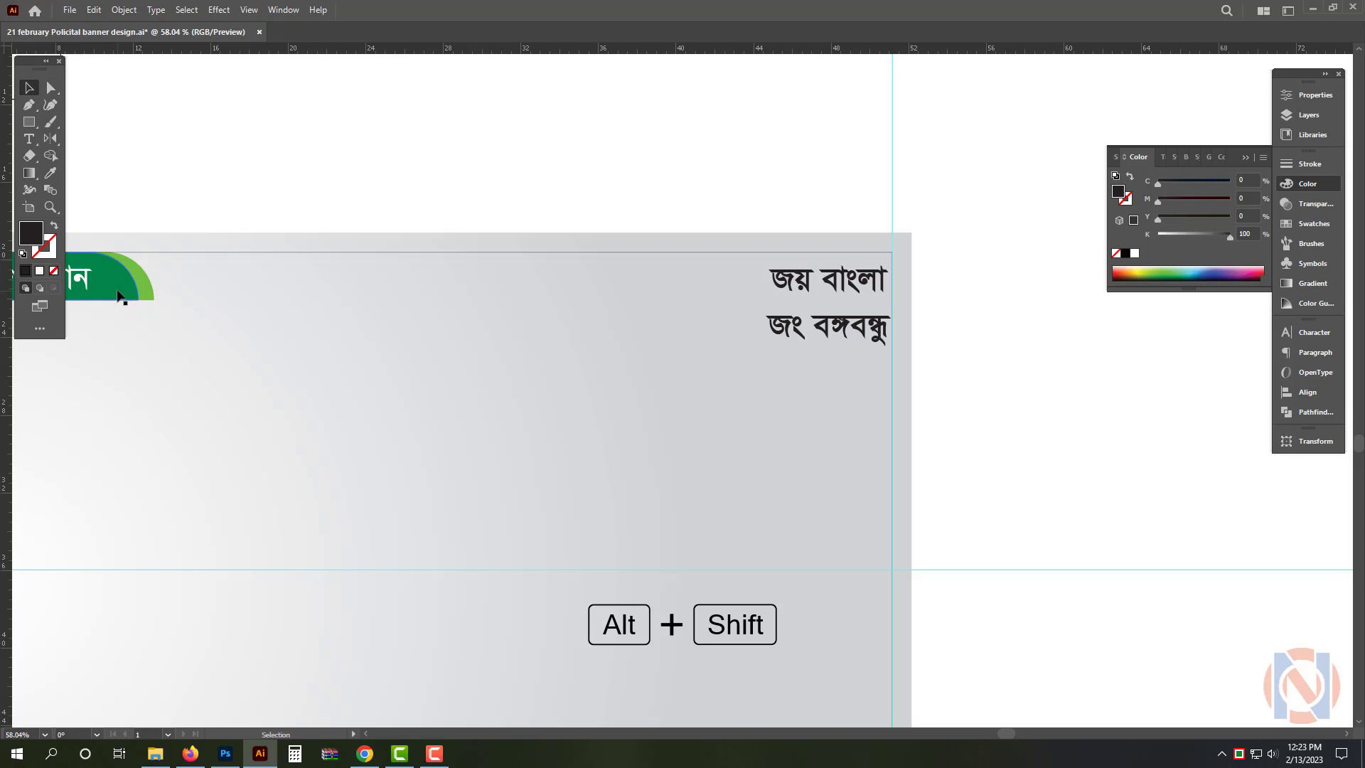
# Copy the dark green bar to the inset rectangle's upper-right corner, behind the two-line text.
pyautogui.moveTo(121, 298); pyautogui.dragTo(767, 304)
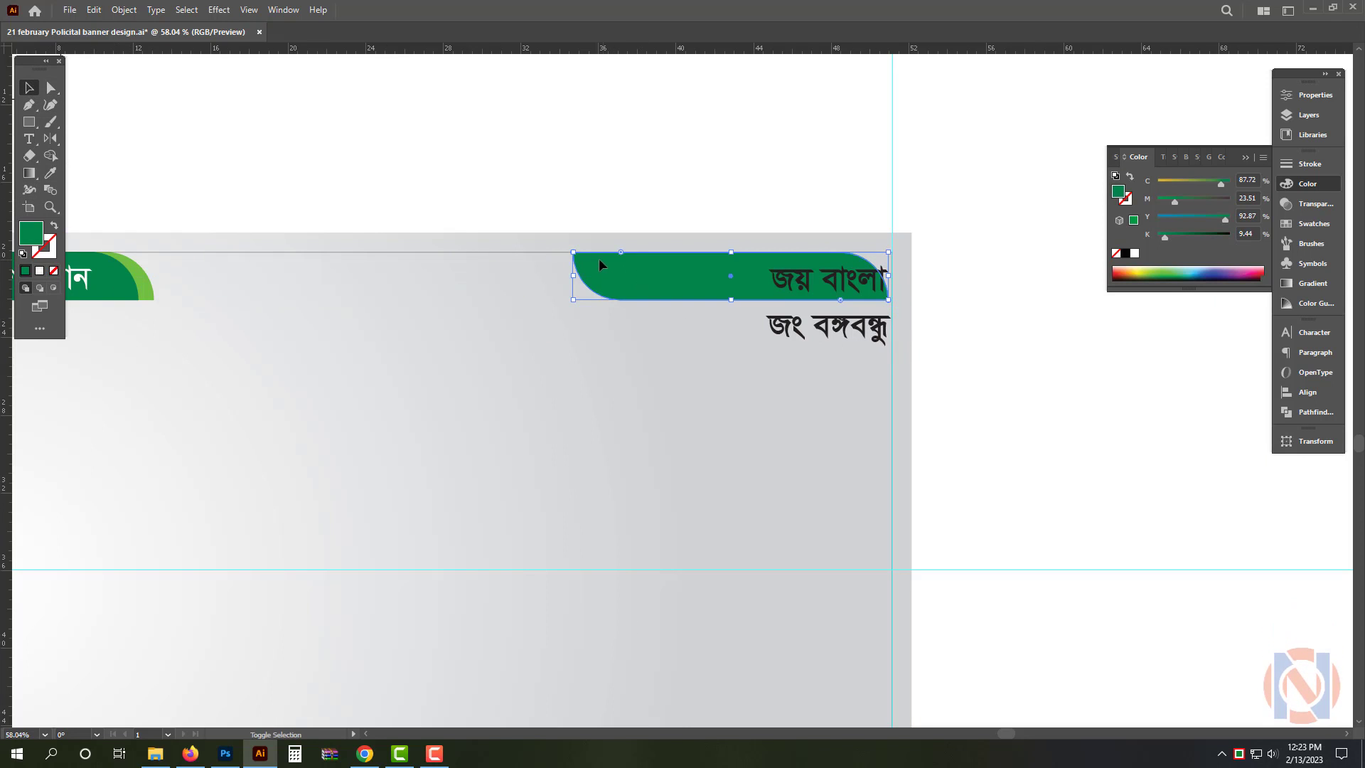
pyautogui.moveTo(573, 277); pyautogui.dragTo(678, 290)
pyautogui.hotkey('ctrl', 'z')
# Shorten the copied bar from its left end to about 10.7 in and round its lower-left corner to a radius of about 2.47 in.
pyautogui.scroll(3, 945, 300)
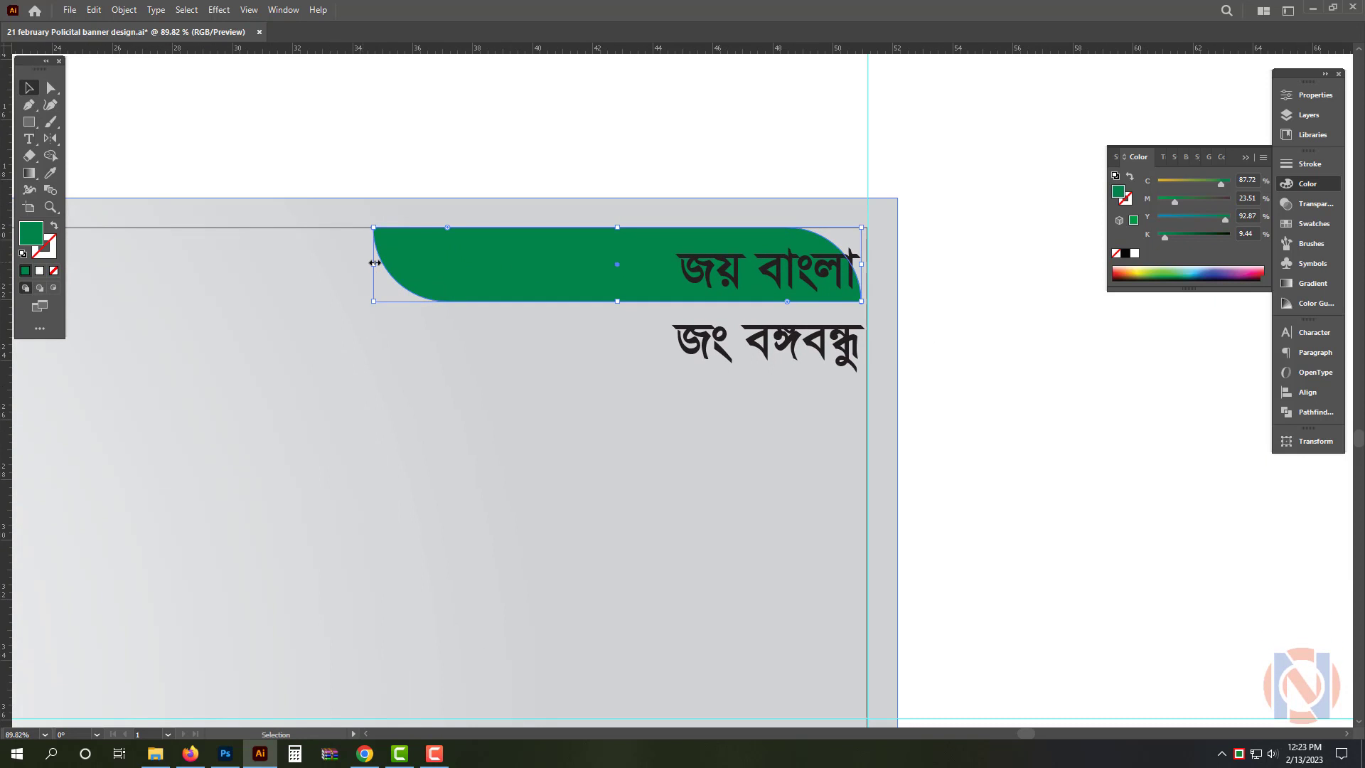
pyautogui.moveTo(374, 263); pyautogui.dragTo(536, 262)
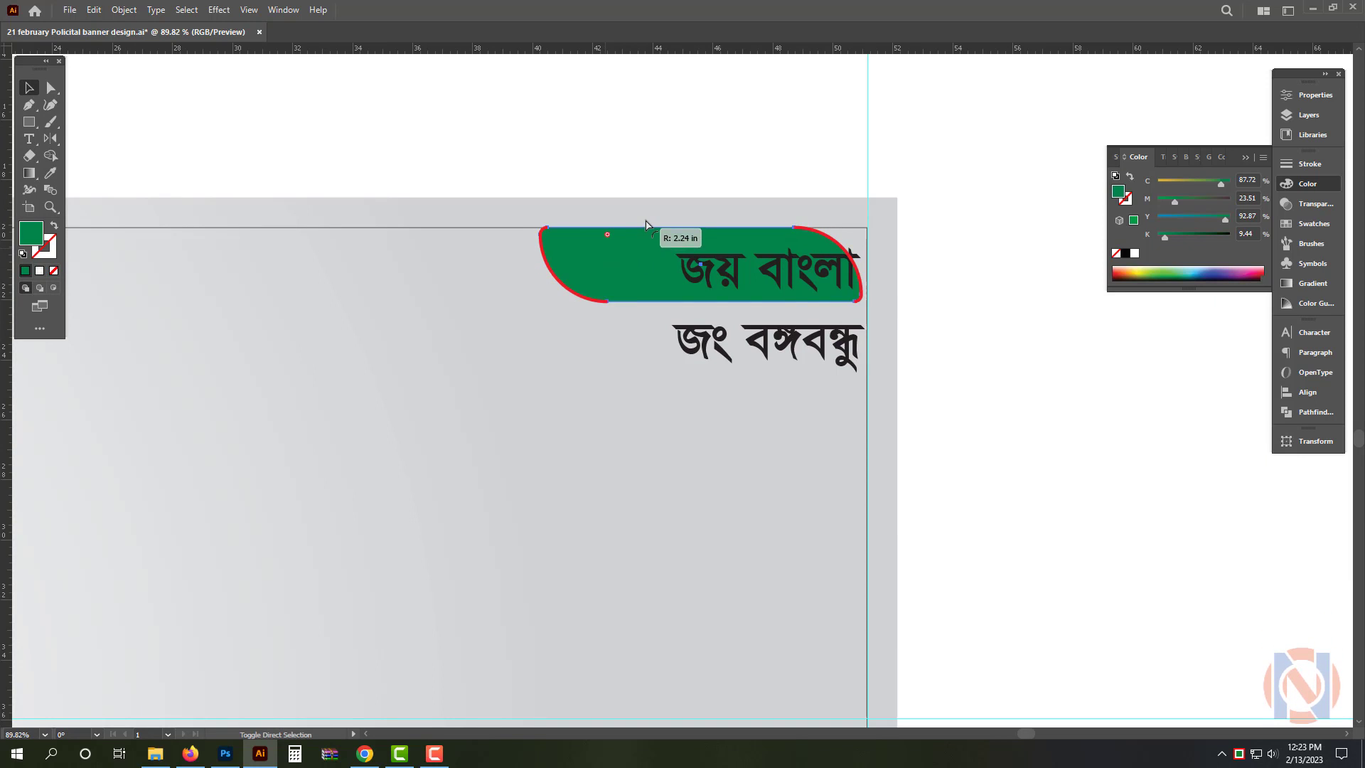
pyautogui.press('ctrl')
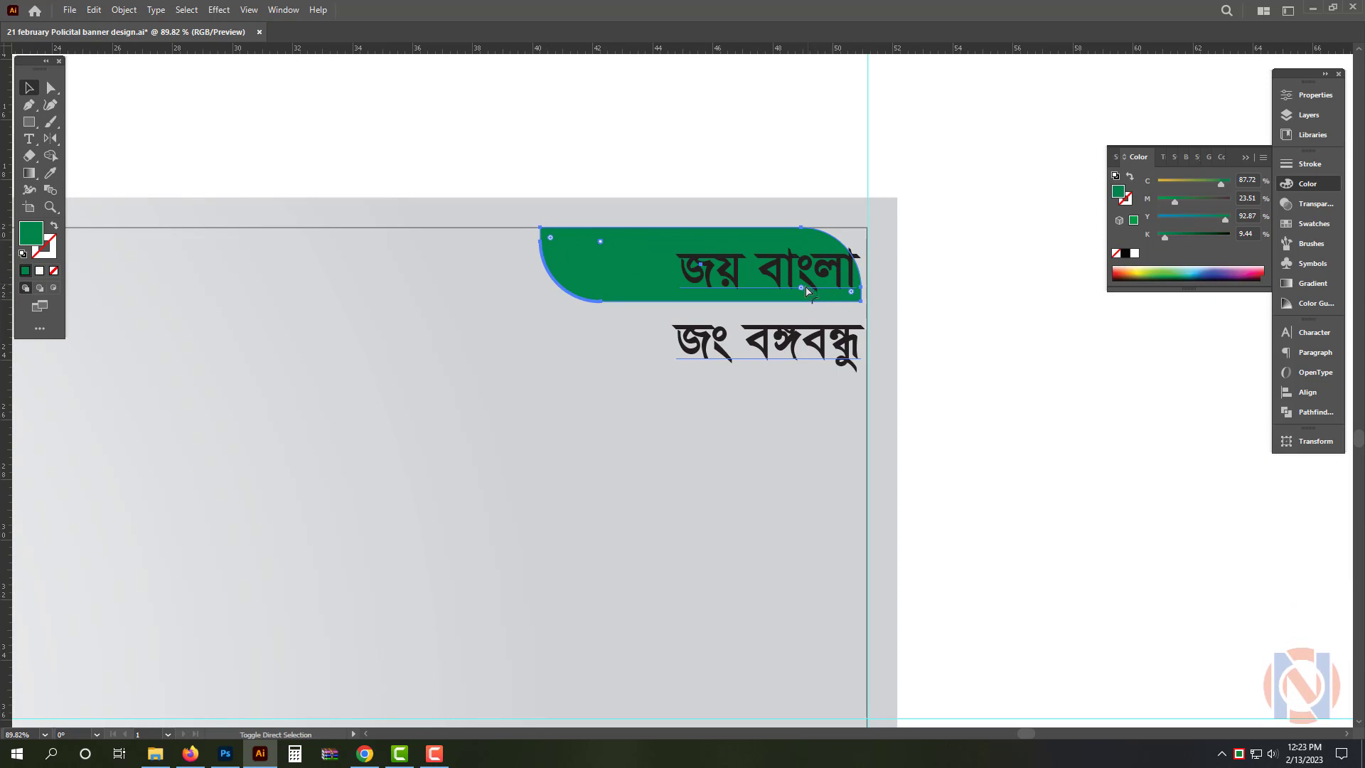
pyautogui.moveTo(775, 284); pyautogui.dragTo(693, 257)
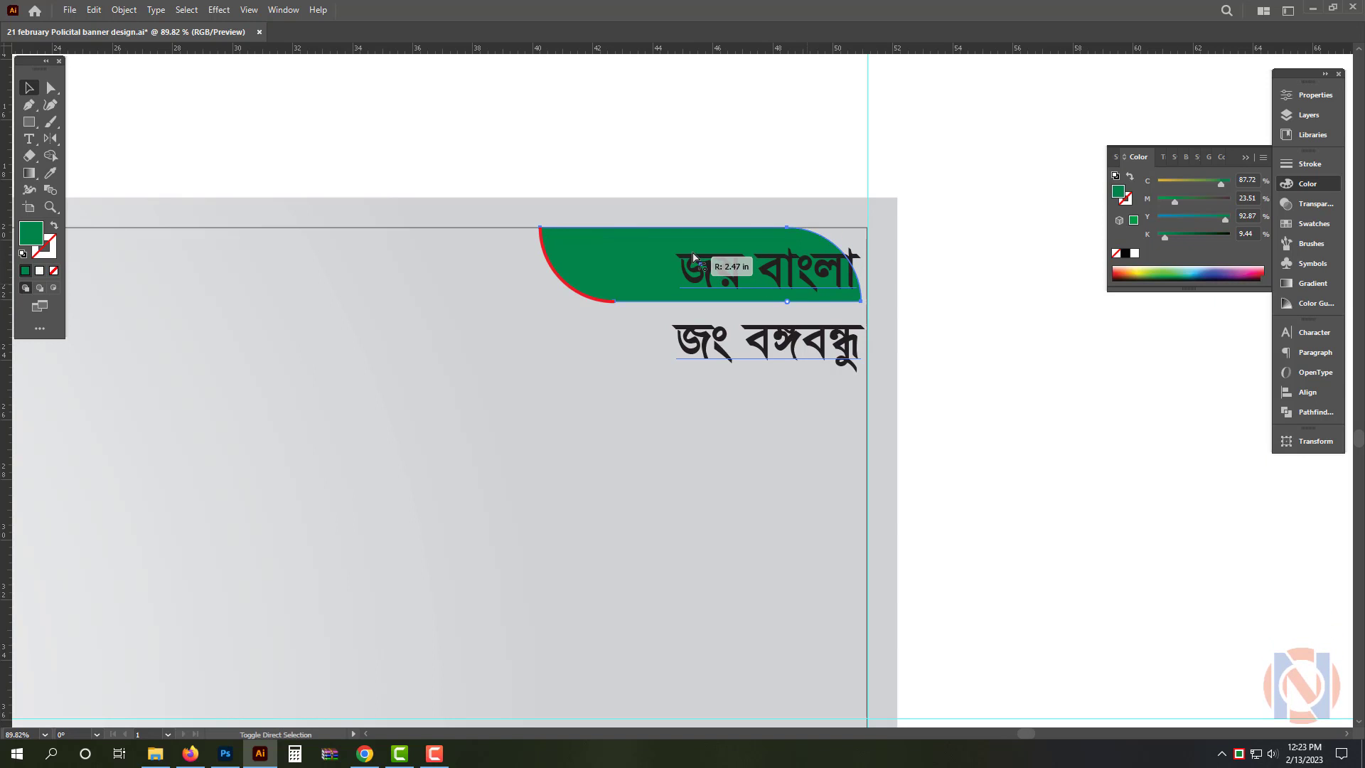
# Move the two-line text so its first line sits centred on the short green bar, and fill the text with white.
pyautogui.click(755, 274)
pyautogui.press('i')
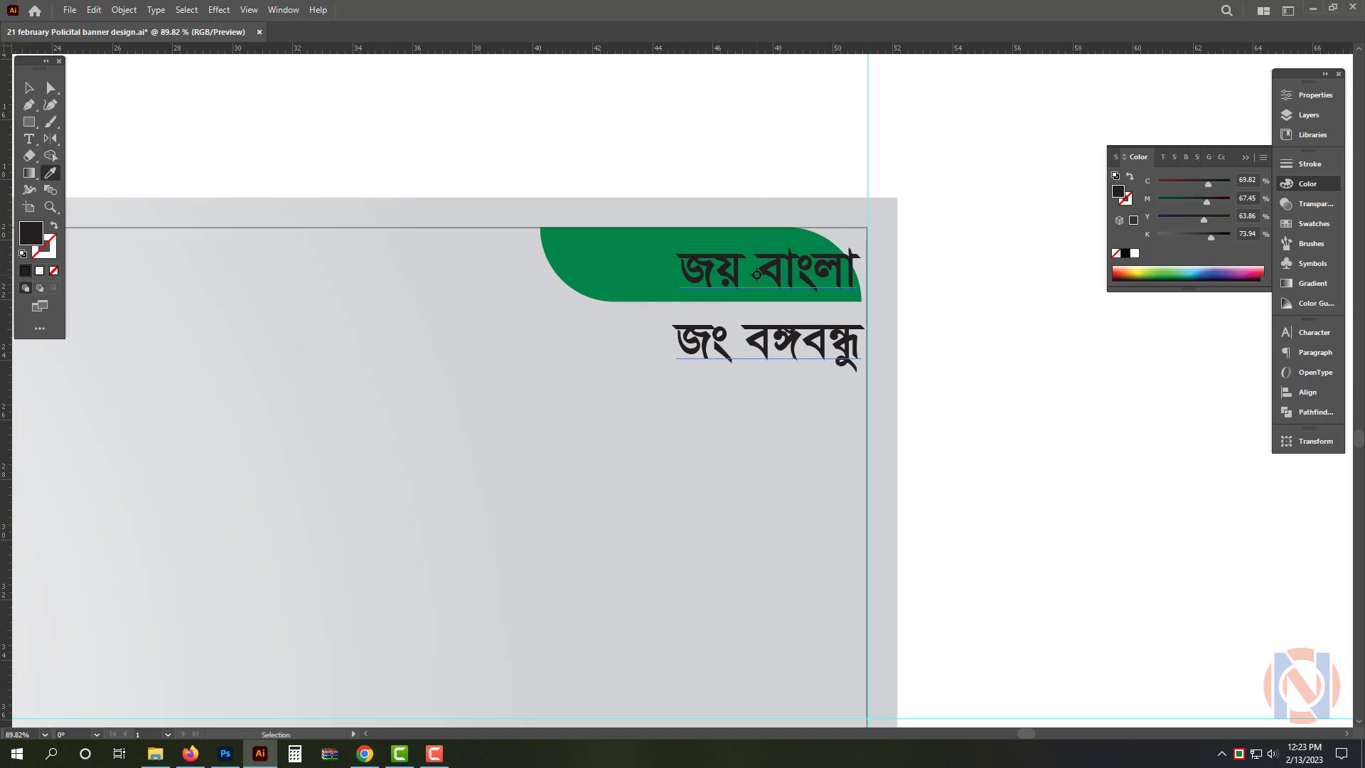
pyautogui.moveTo(742, 271); pyautogui.dragTo(677, 264)
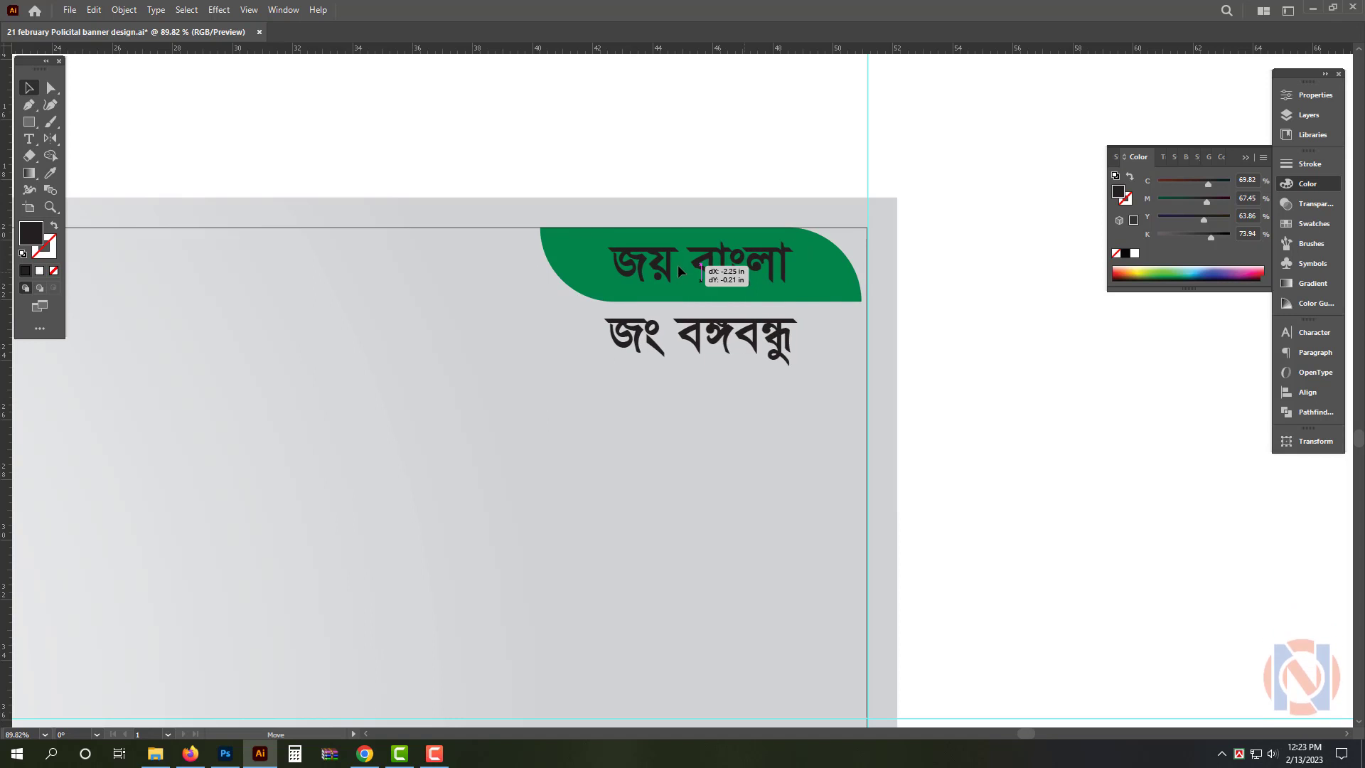
pyautogui.click(1134, 254)
# Mirror a copy of the short green bar directly below it and nudge the text down to fit both bars.
pyautogui.click(847, 320)
pyautogui.moveTo(830, 278); pyautogui.dragTo(831, 360)
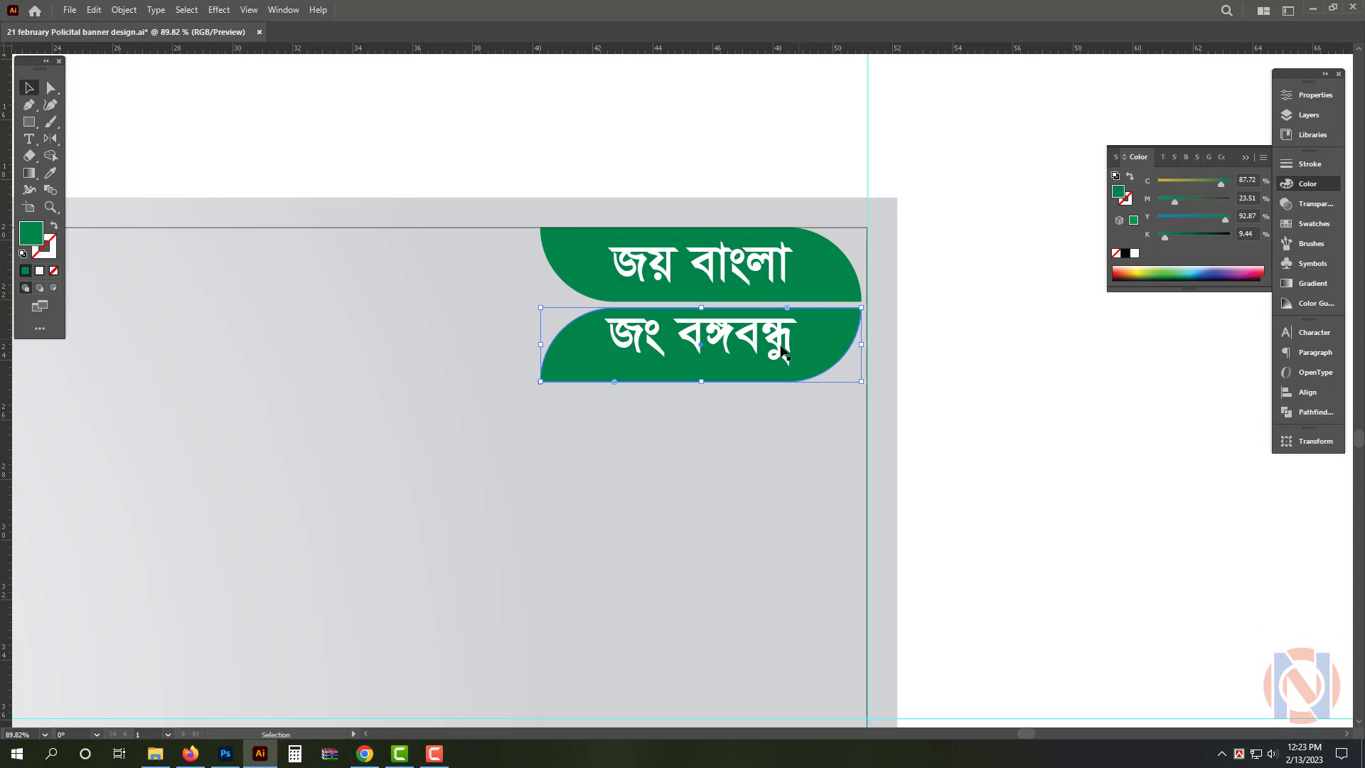
pyautogui.click(783, 351)
pyautogui.moveTo(782, 350); pyautogui.dragTo(780, 345)
# Fill the lower mirrored bar with red in CMYK: C 0, M 100, Y 100, K 0.
pyautogui.click(859, 347)
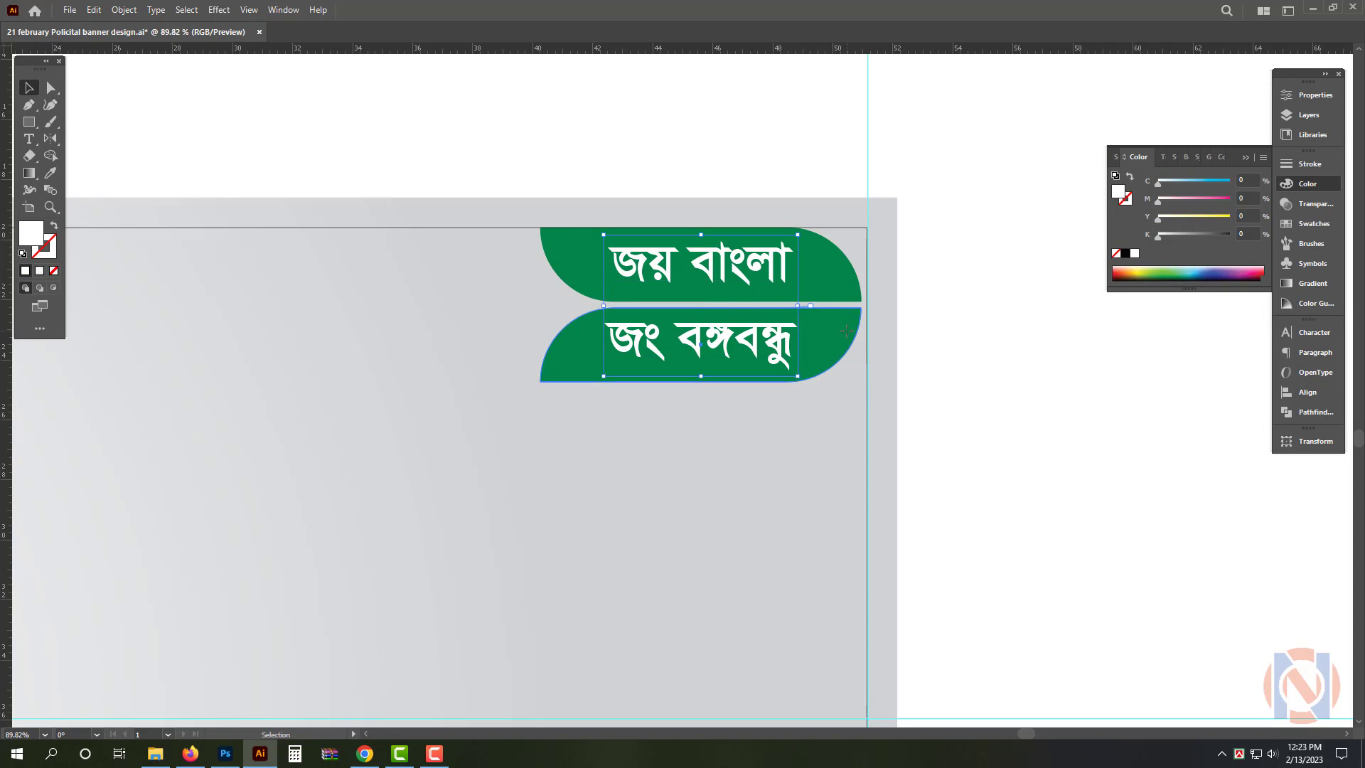
pyautogui.click(1134, 252)
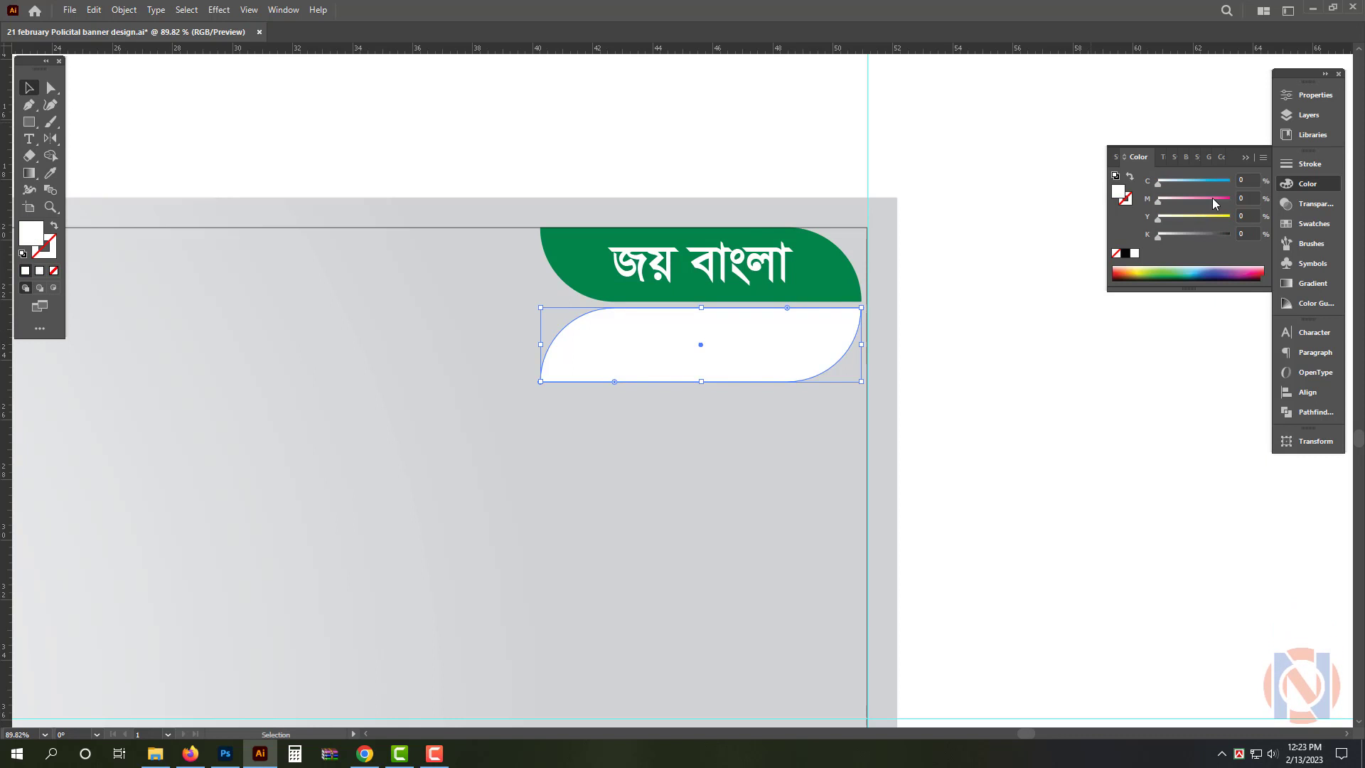
pyautogui.click(1229, 200)
pyautogui.click(1229, 217)
pyautogui.click(984, 482)
pyautogui.hotkey('ctrl', 'space')
pyautogui.moveTo(985, 344); pyautogui.dragTo(640, 384)
pyautogui.moveTo(804, 451); pyautogui.dragTo(801, 396)
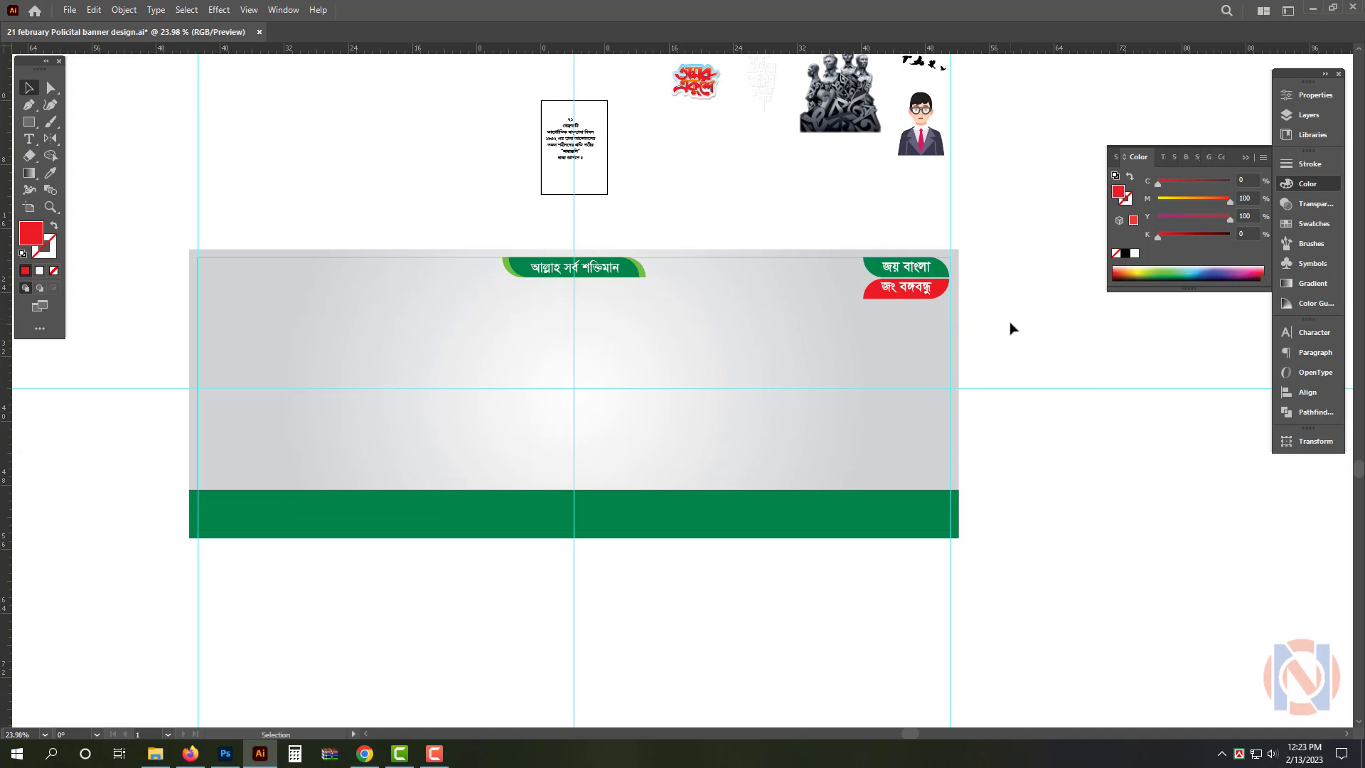
pyautogui.scroll(-1, 989, 377)
pyautogui.click(402, 355)
pyautogui.click(733, 164)
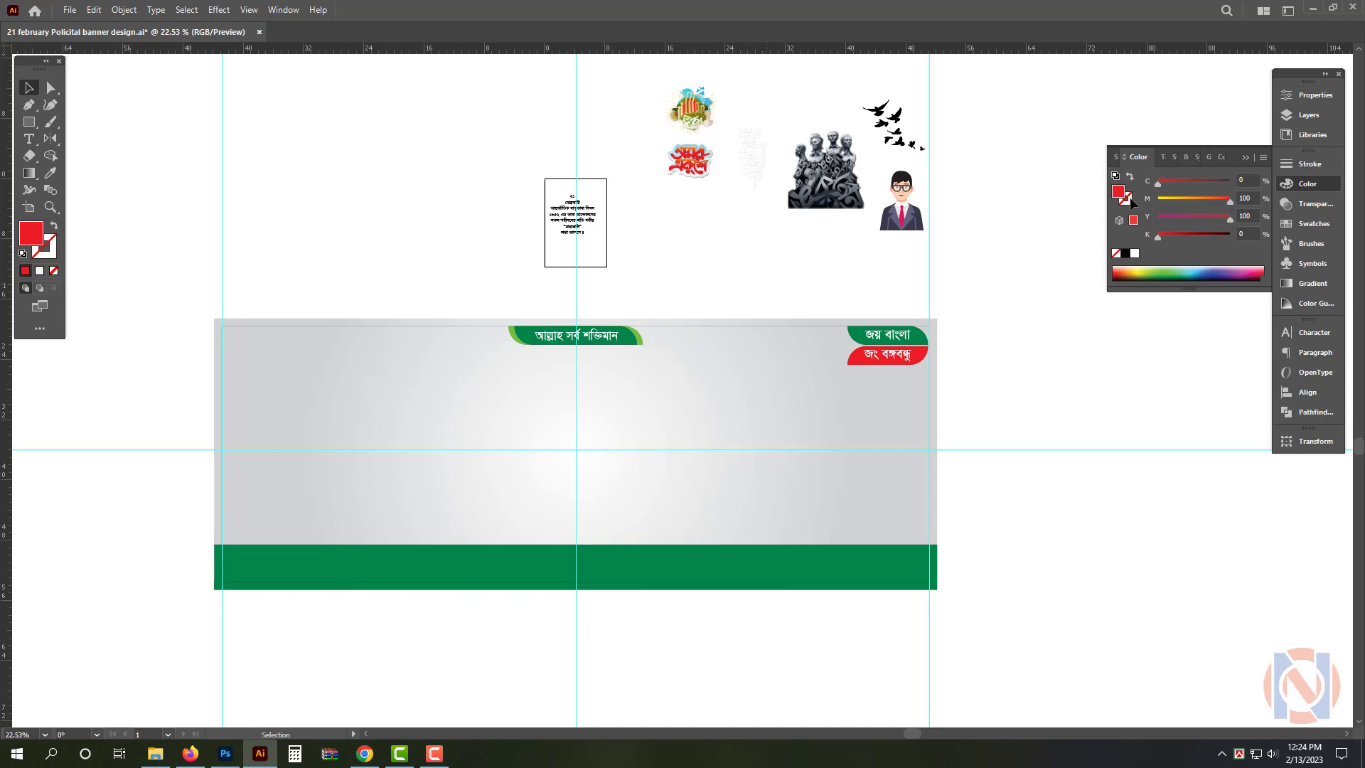
# Switch to File Explorer and open the Logo folder inside Political > Awami League on the All Design (G:) drive.
pyautogui.press('super')
pyautogui.click(1312, 10)
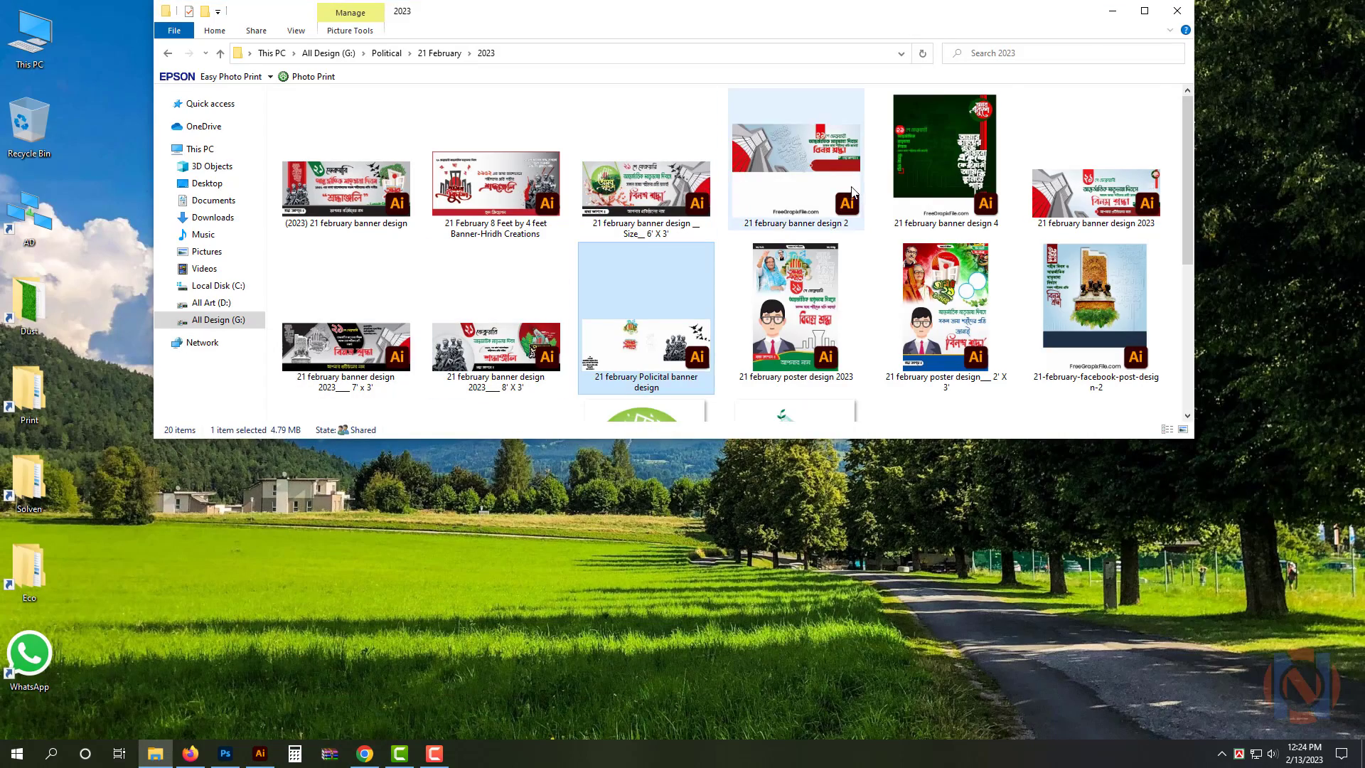
pyautogui.click(1113, 10)
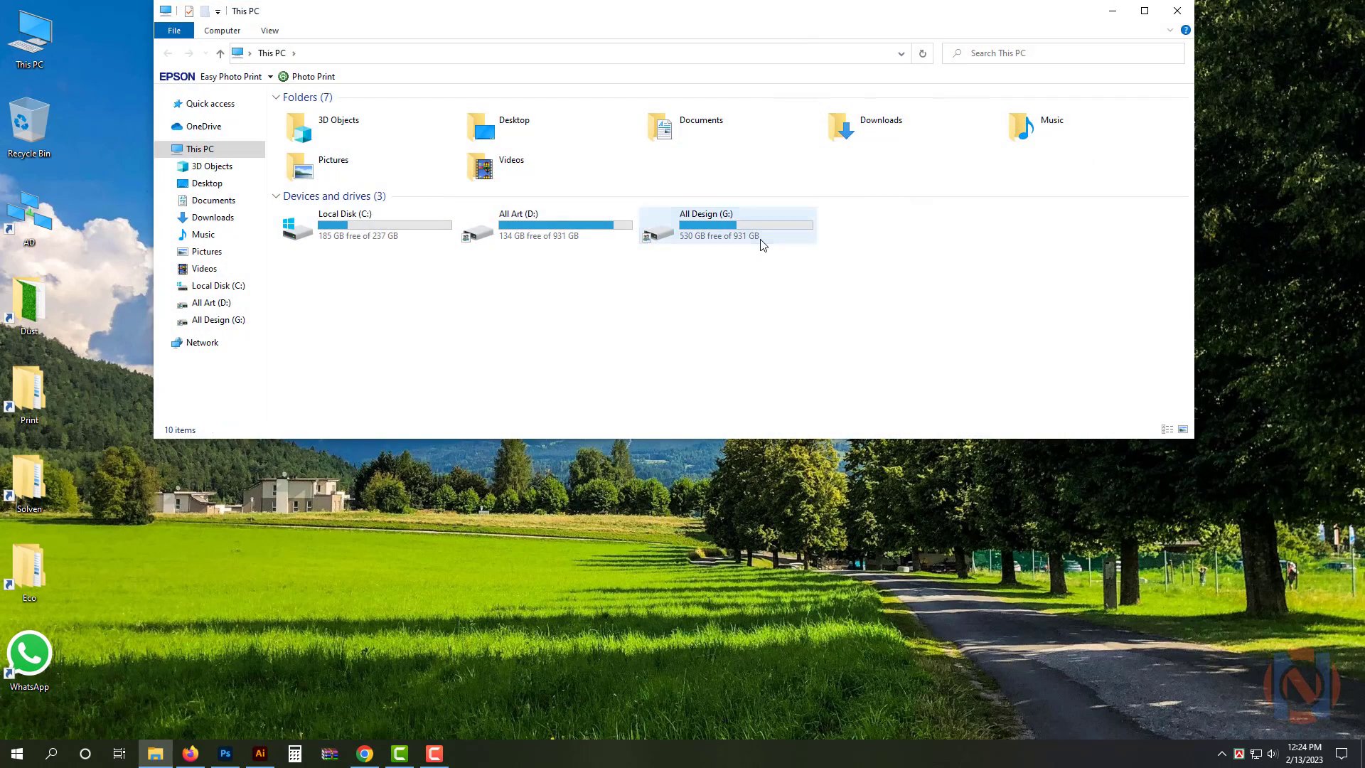
pyautogui.doubleClick(759, 242)
pyautogui.write('park')
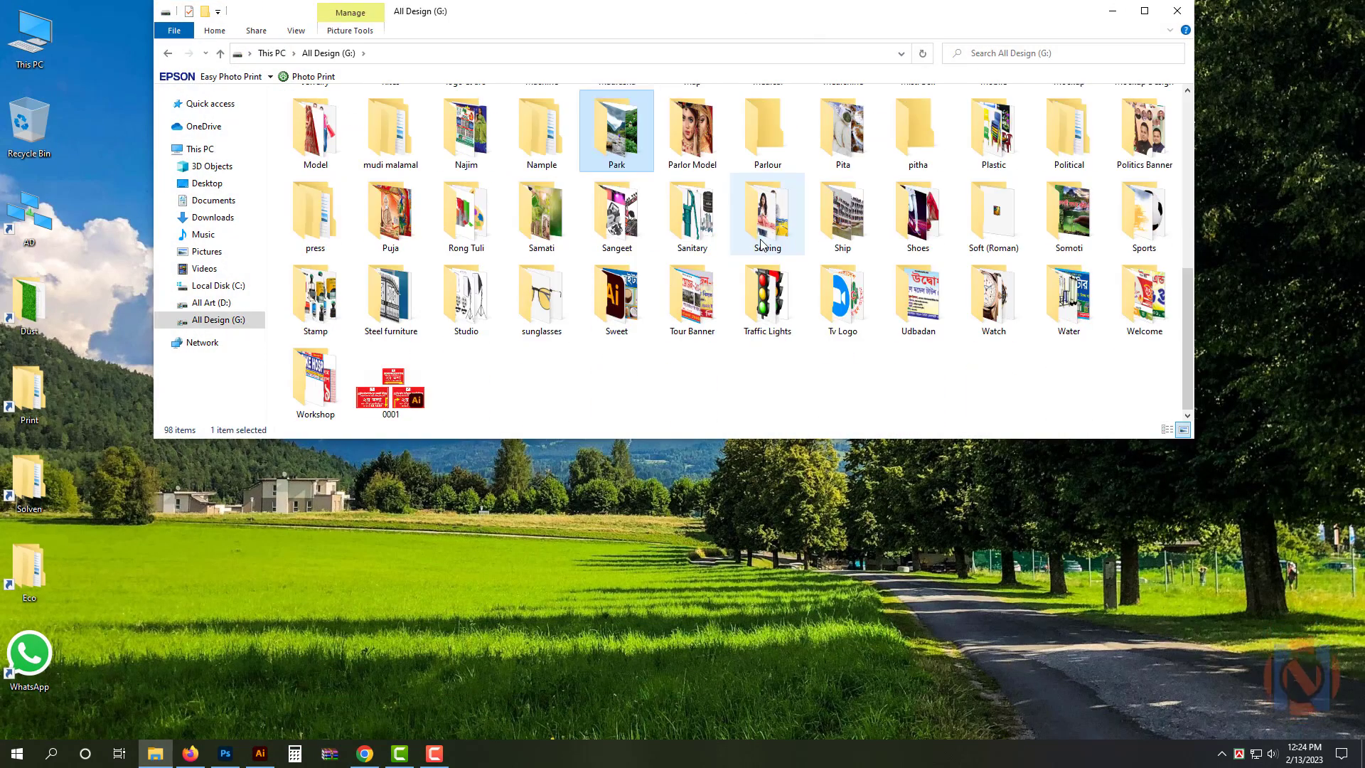
pyautogui.write('political')
pyautogui.press('Return')
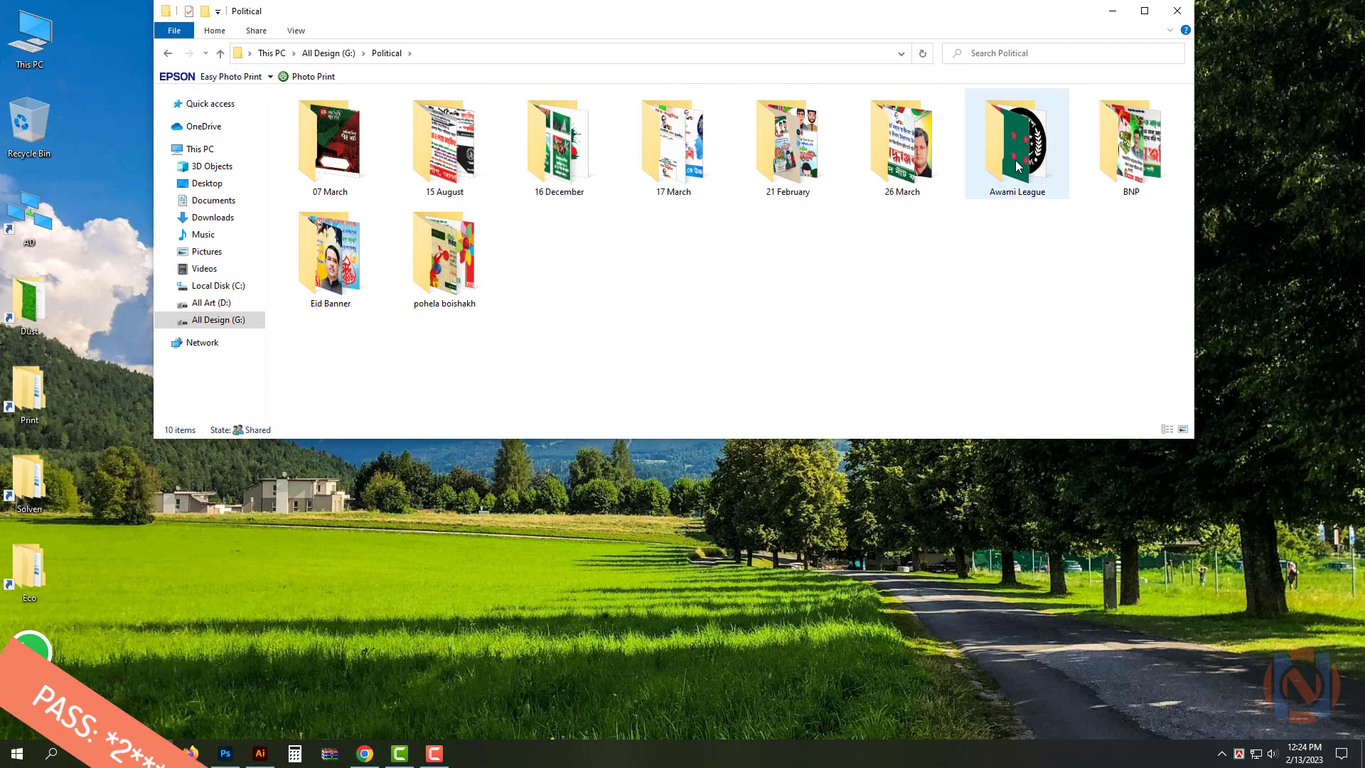
pyautogui.doubleClick(1038, 185)
pyautogui.click(685, 186)
pyautogui.doubleClick(686, 186)
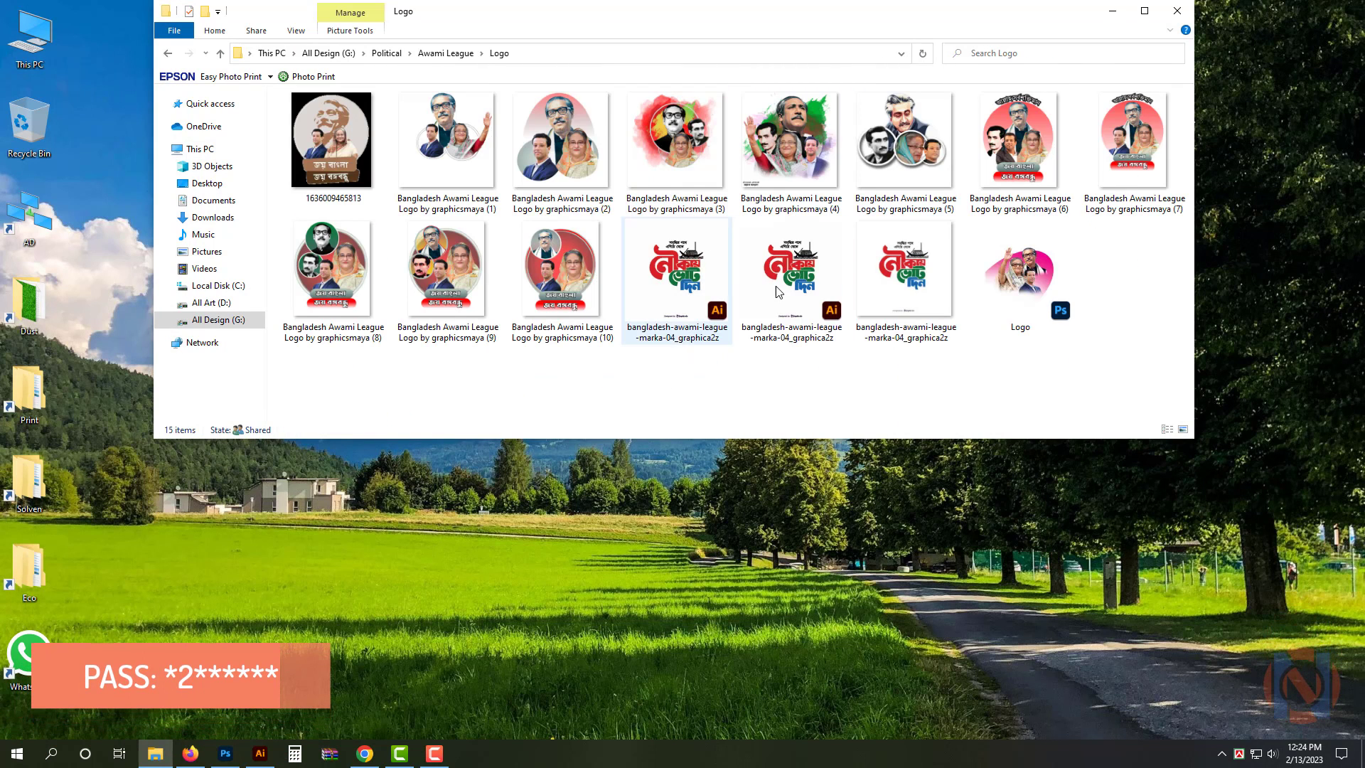
# Place "Bangladesh Awami League Logo by graphicsmaya (1)" from the Logo folder into the Illustrator banner's upper-left area at about 26 in square.
pyautogui.click(699, 190)
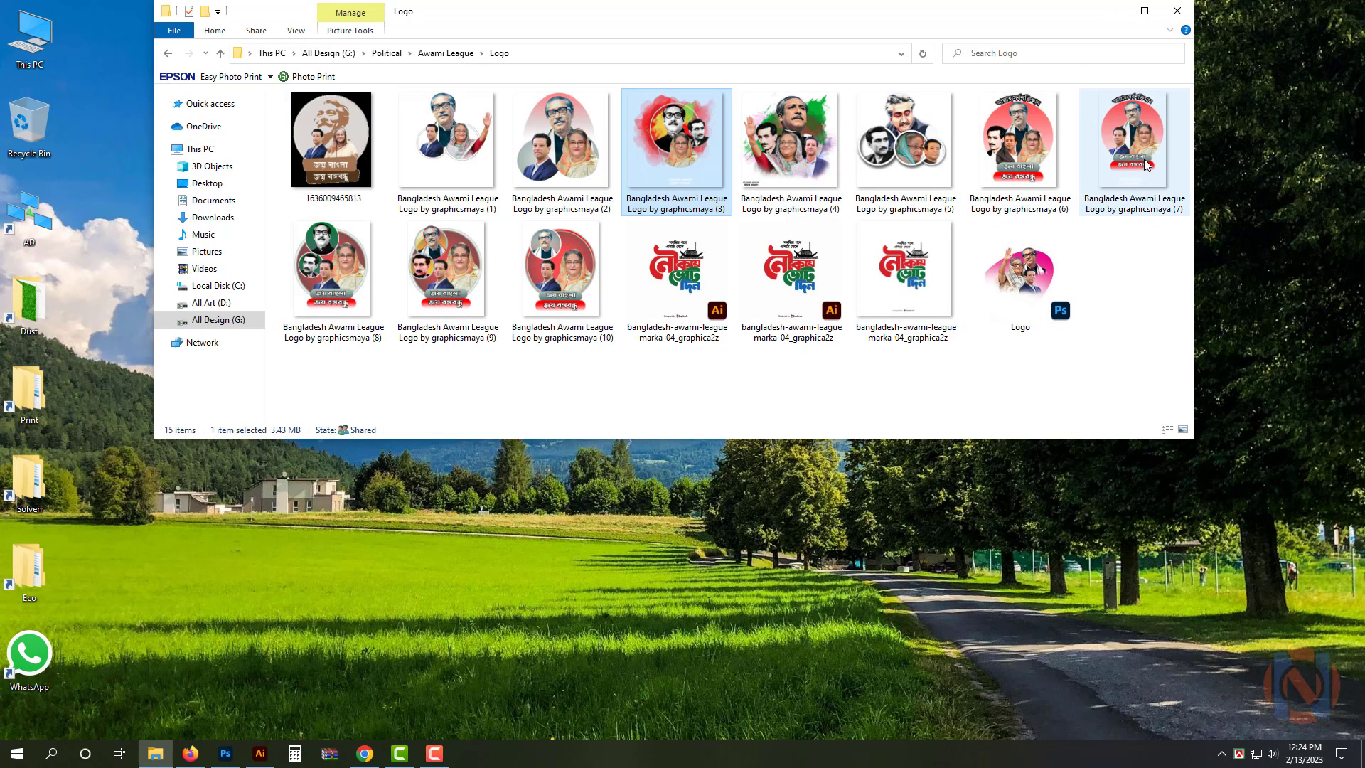
pyautogui.click(464, 185)
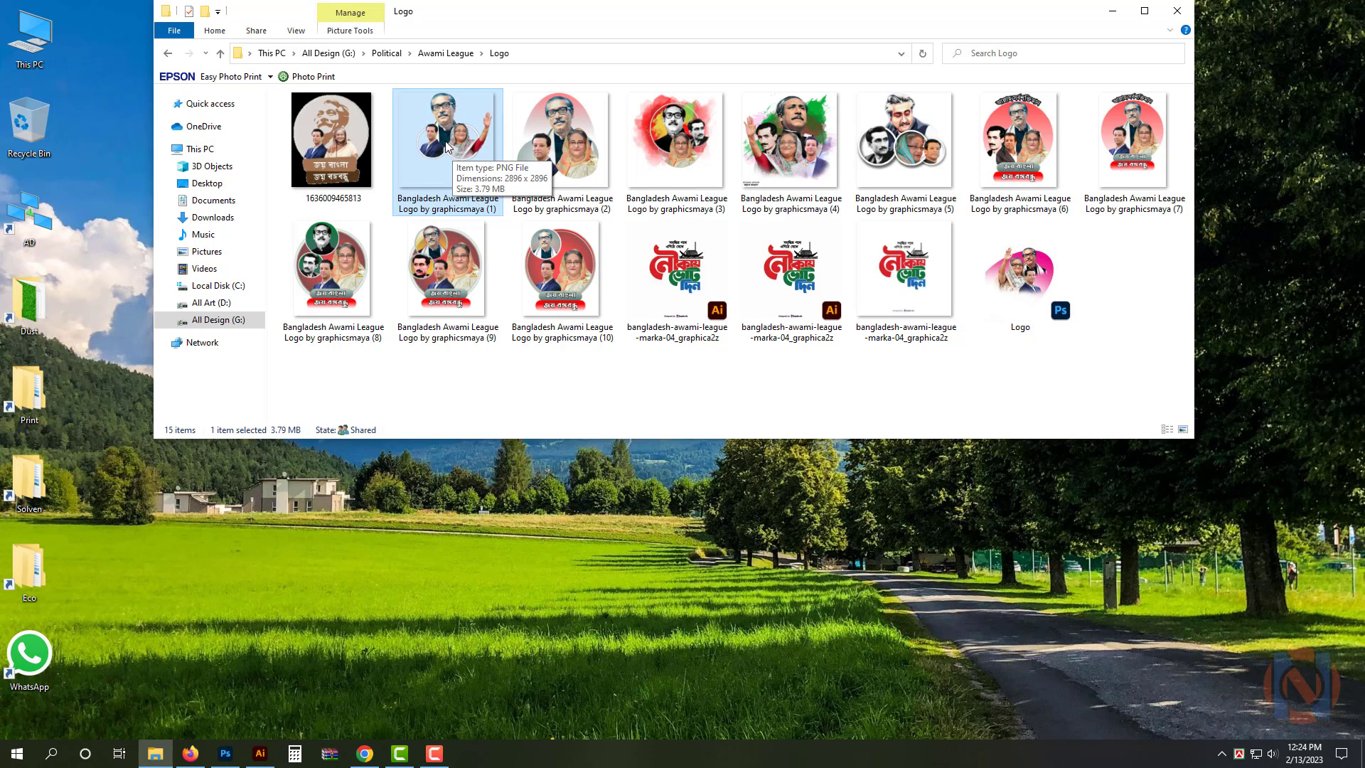
pyautogui.moveTo(448, 147); pyautogui.dragTo(273, 750)
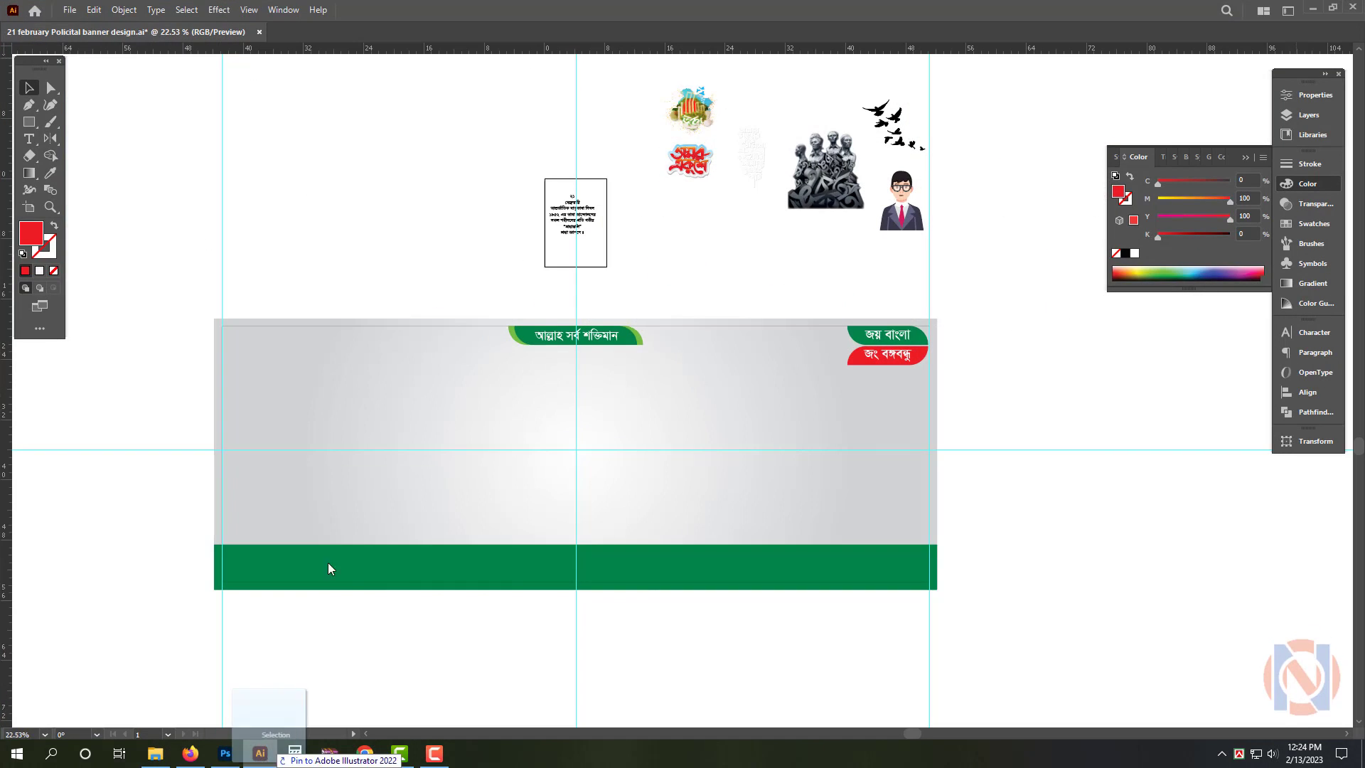
pyautogui.moveTo(329, 569); pyautogui.dragTo(431, 418)
pyautogui.moveTo(507, 275); pyautogui.dragTo(401, 351)
pyautogui.moveTo(359, 488); pyautogui.dragTo(494, 344)
pyautogui.scroll(3, 362, 421)
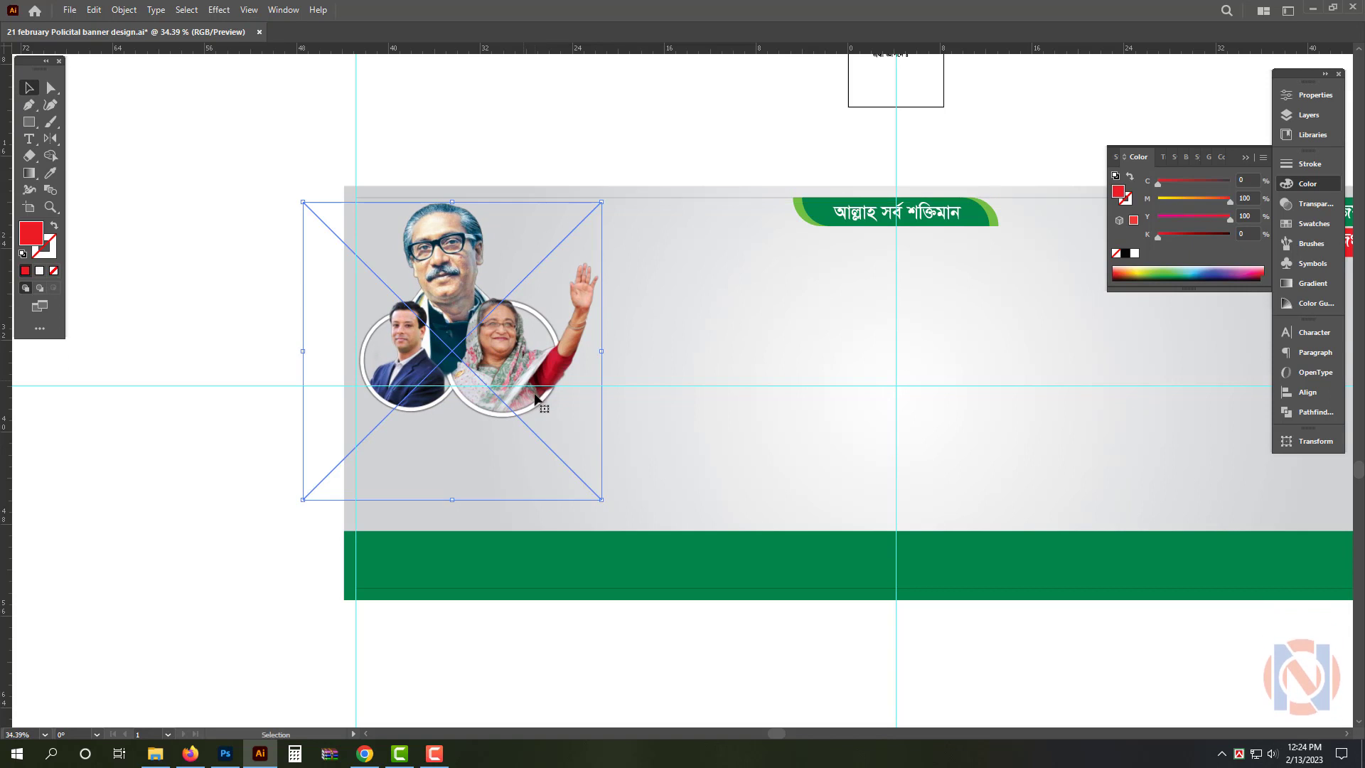
# Embed the placed portrait image and crop it closely around the three figures to about 18.6 × 17 in at the left guide.
pyautogui.click(1322, 93)
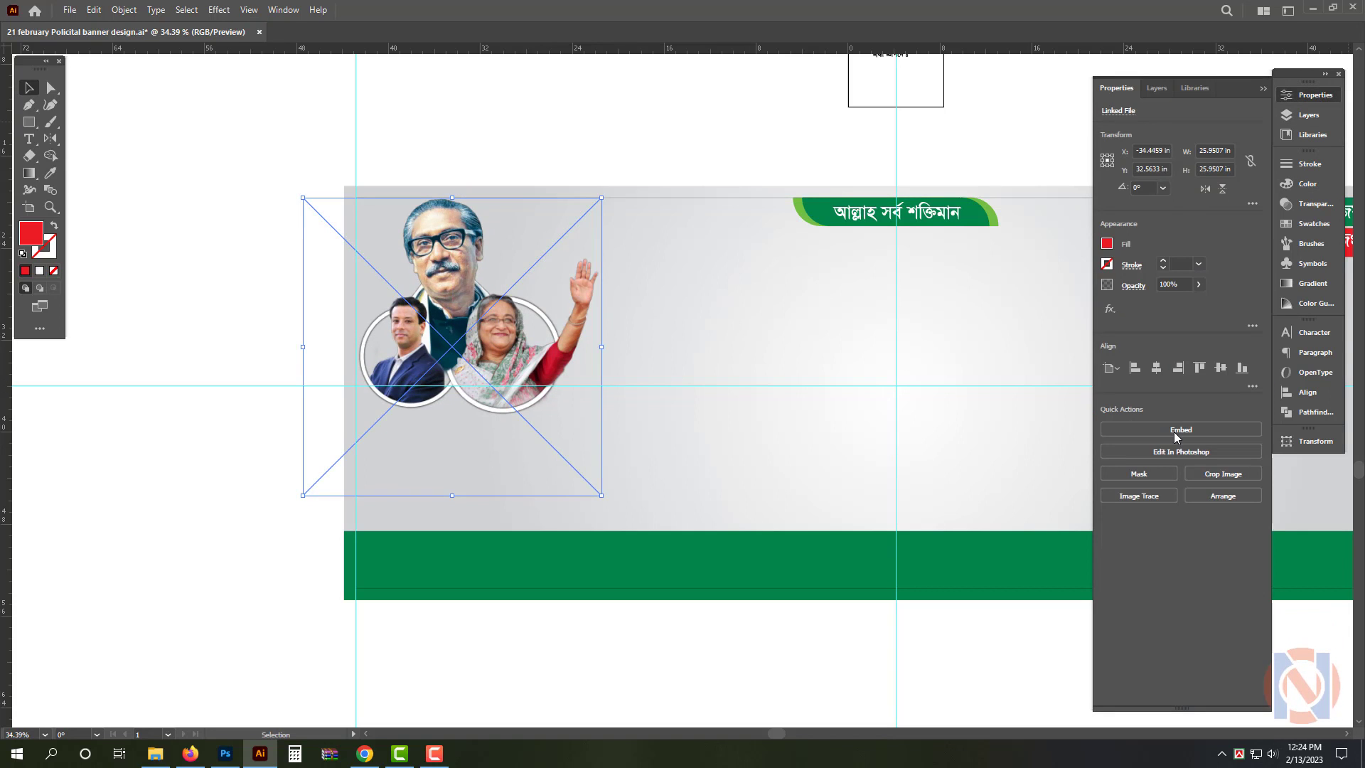
pyautogui.scroll(2, 445, 310)
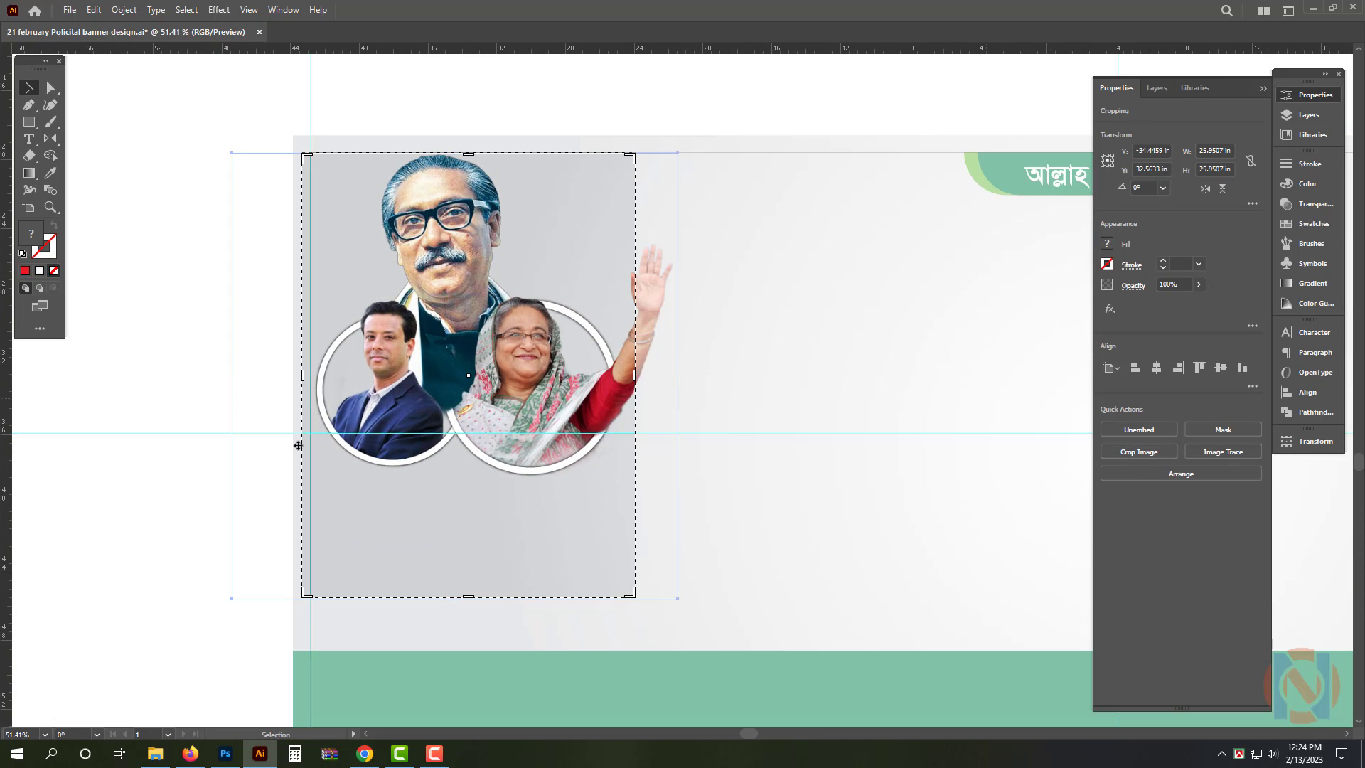
pyautogui.moveTo(306, 594); pyautogui.dragTo(314, 486)
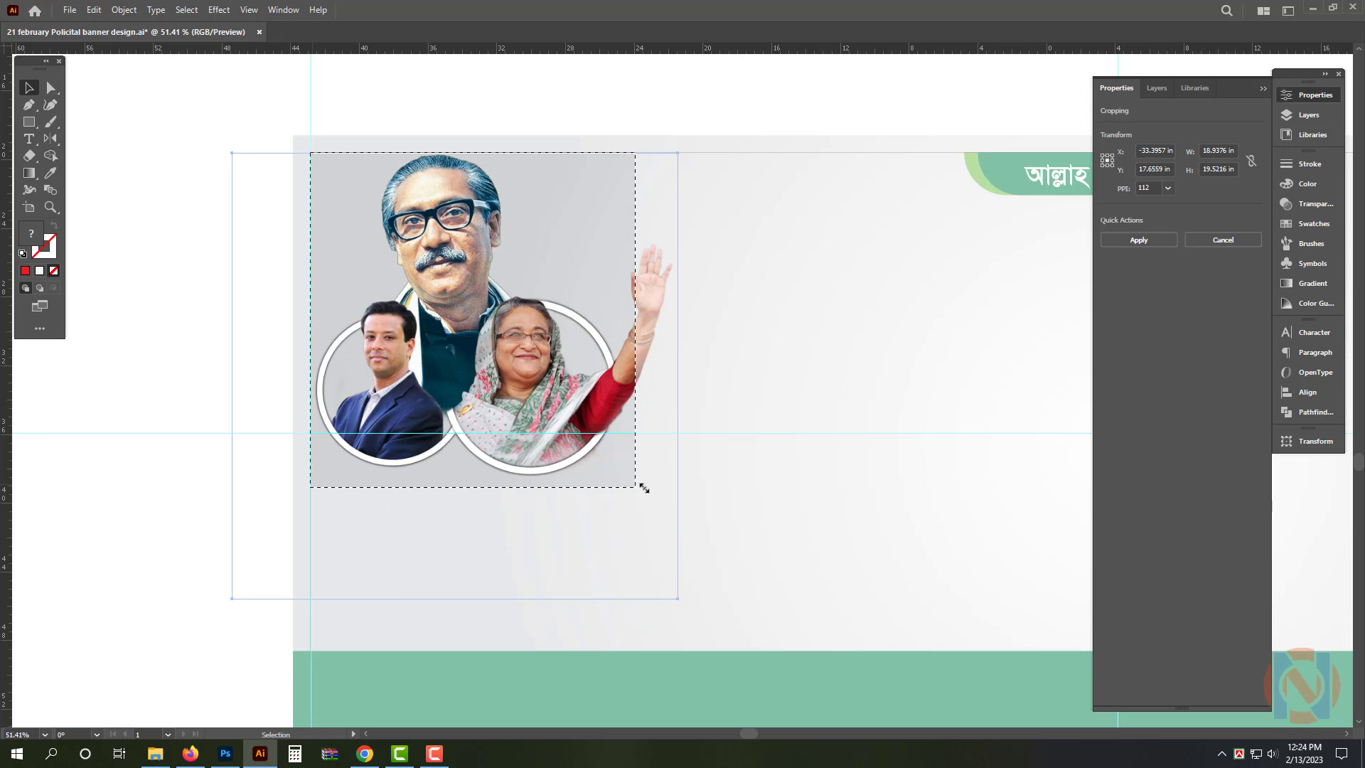
pyautogui.moveTo(644, 488); pyautogui.dragTo(630, 444)
pyautogui.press('Return')
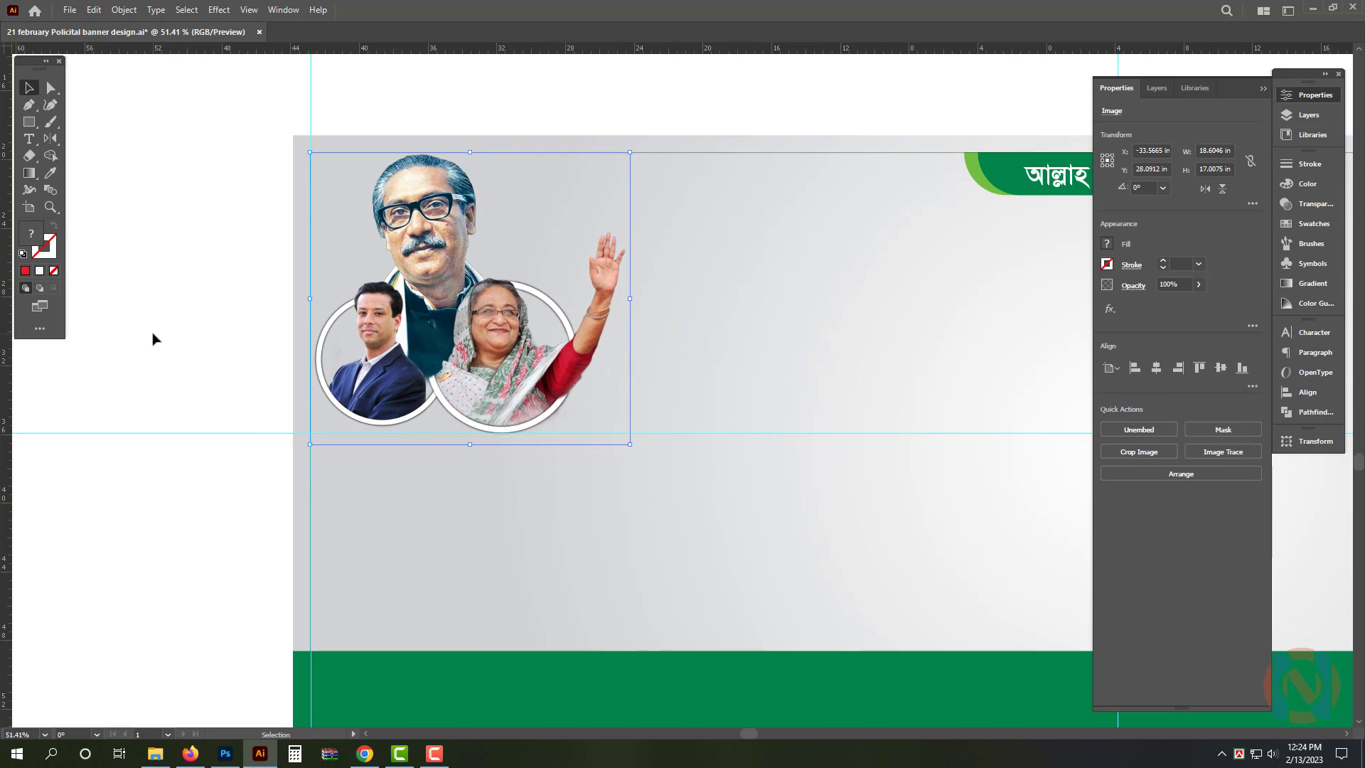
pyautogui.click(152, 338)
pyautogui.press('Tab')
pyautogui.moveTo(429, 293); pyautogui.dragTo(249, 302)
pyautogui.moveTo(750, 352); pyautogui.dragTo(677, 409)
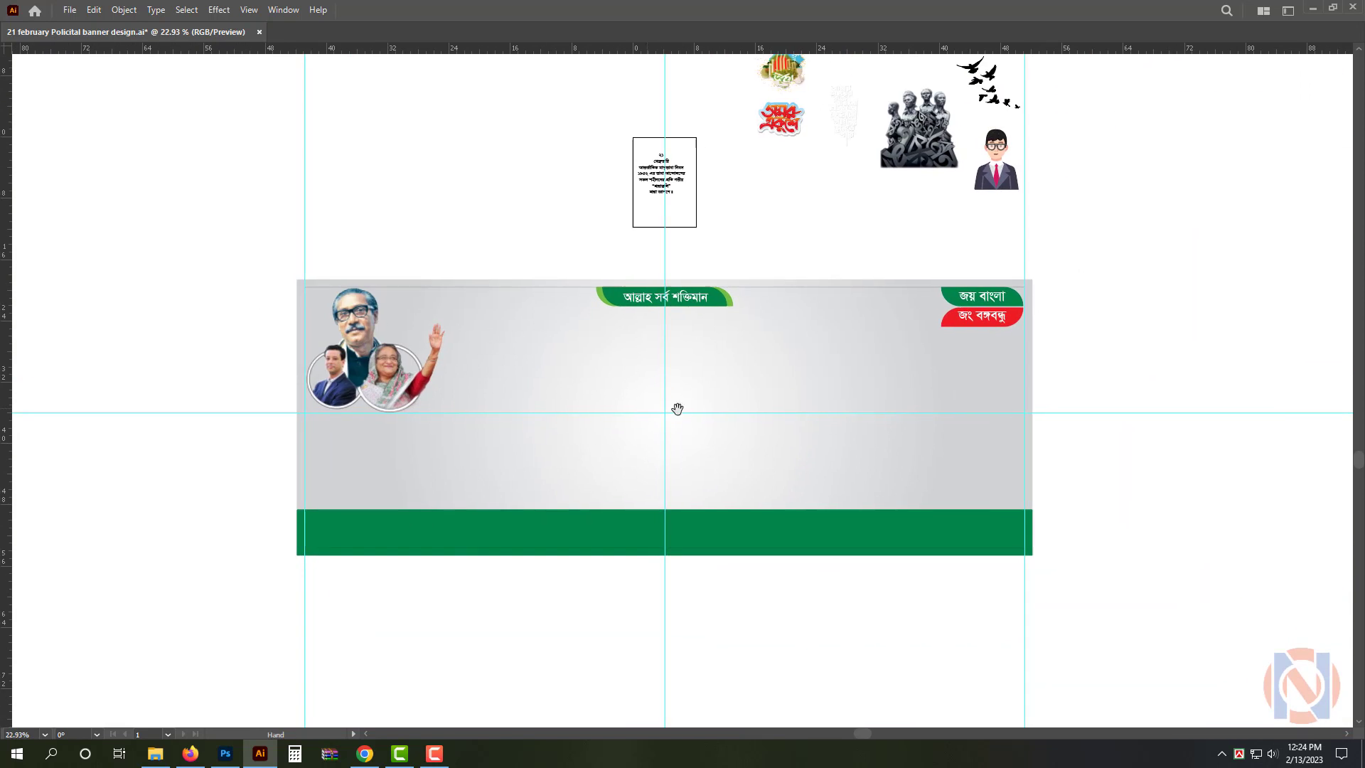
# Duplicate the green bottom strip behind the original and offset the copy slightly upward.
pyautogui.moveTo(681, 294); pyautogui.dragTo(758, 222)
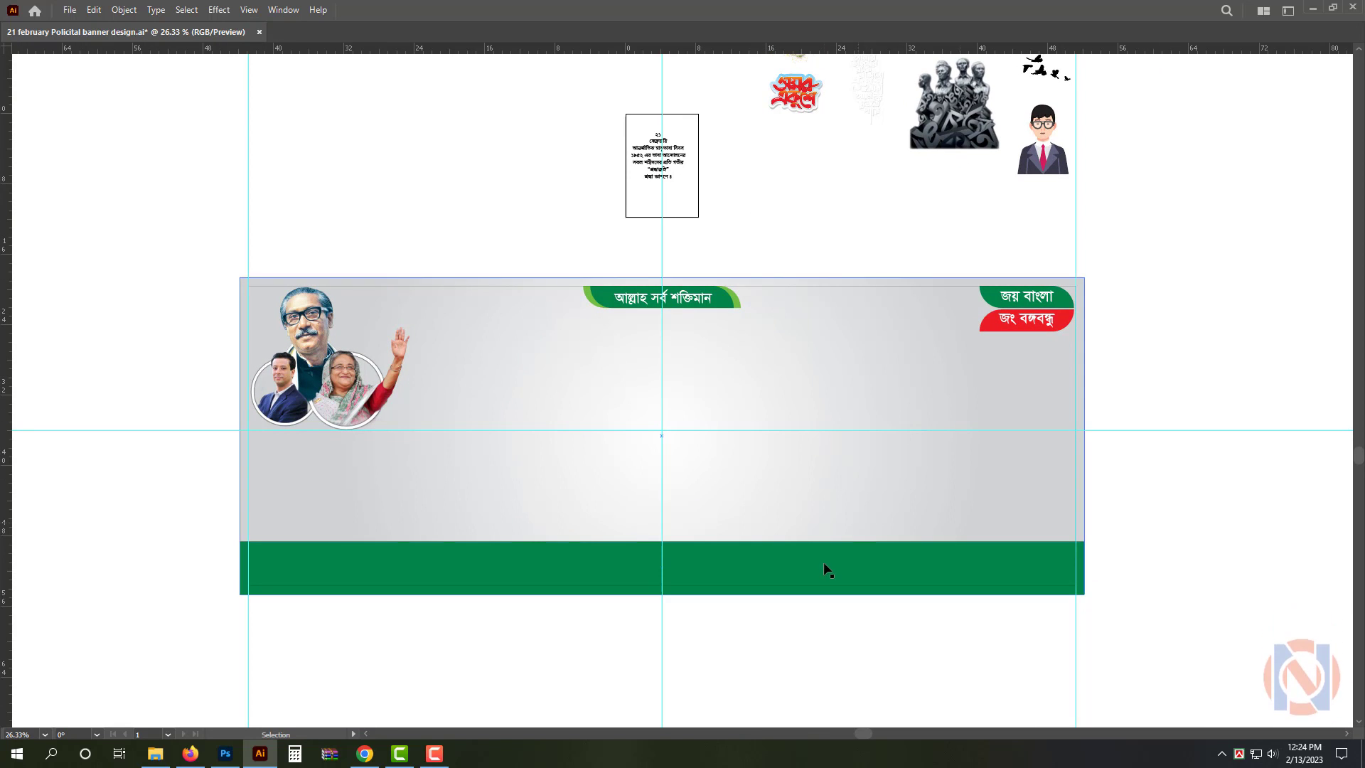
pyautogui.moveTo(655, 573); pyautogui.dragTo(952, 609)
pyautogui.moveTo(784, 548); pyautogui.dragTo(788, 539)
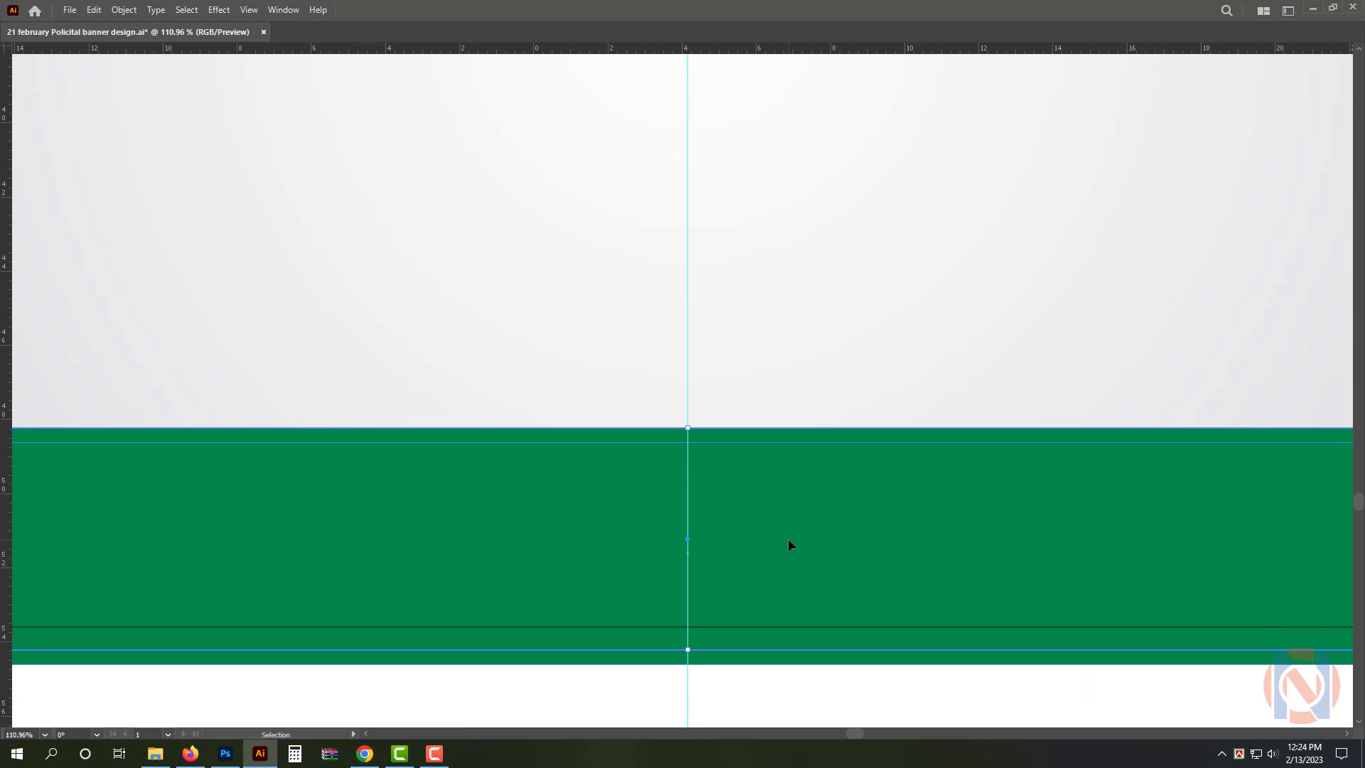
# Fill the rear copy of the bottom strip with yellow-orange in CMYK: C 0, M 30, Y 100, K 0.
pyautogui.press('Tab')
pyautogui.click(1283, 187)
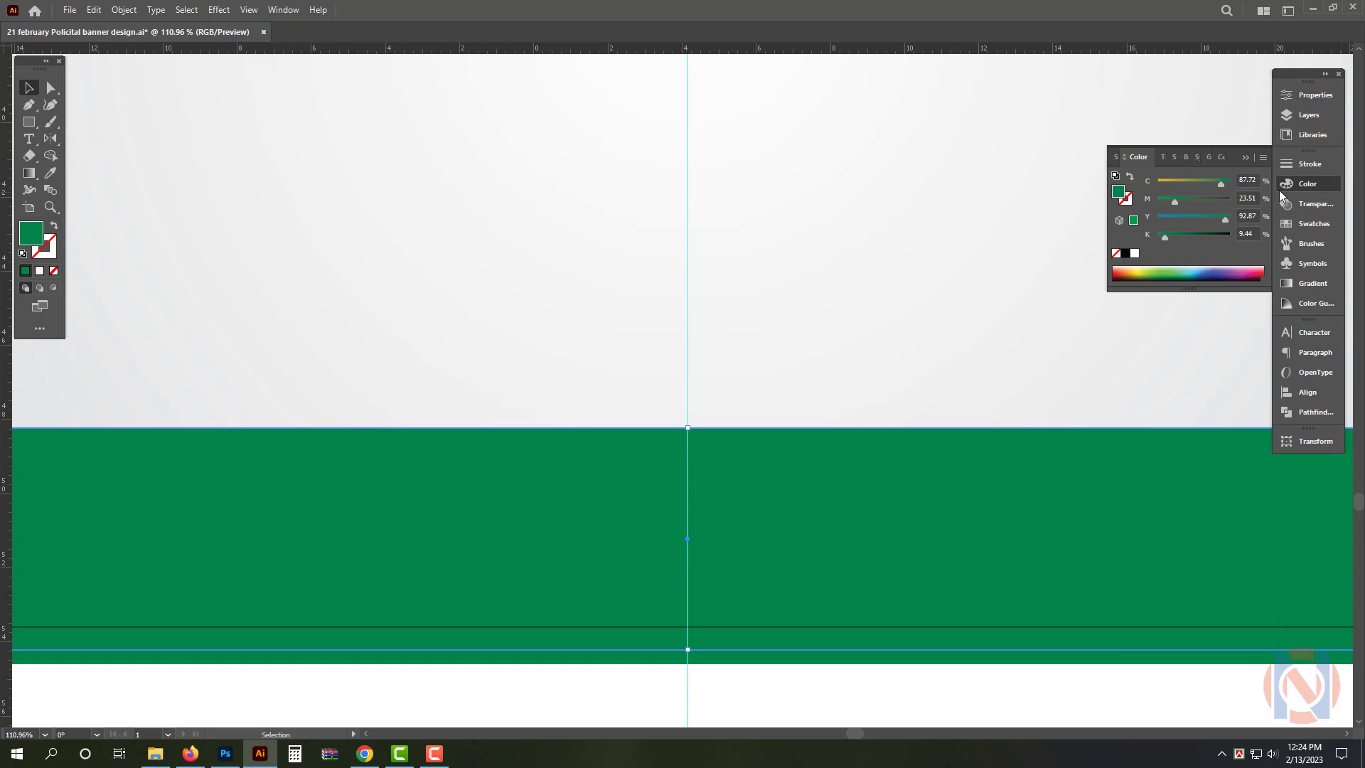
pyautogui.write('30')
pyautogui.press('Tab')
pyautogui.write('1')
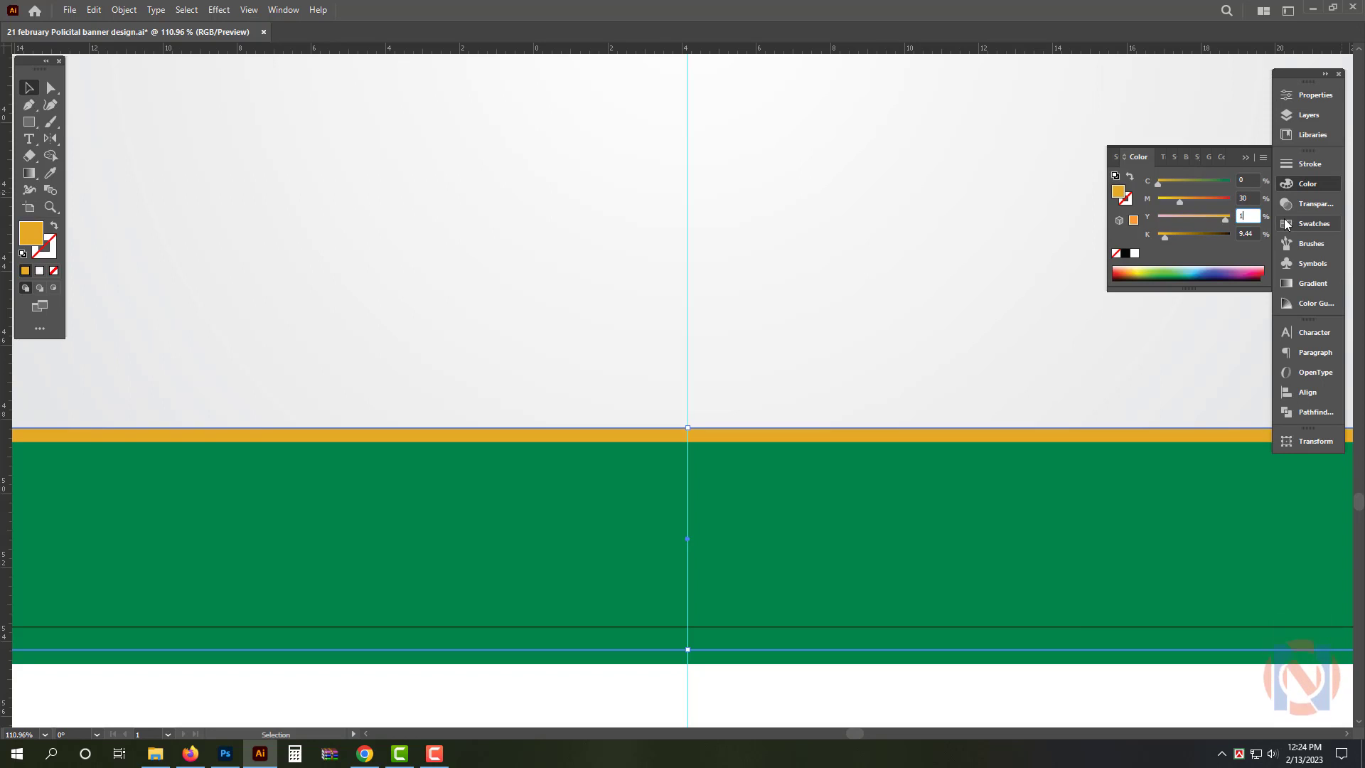
pyautogui.press('Return')
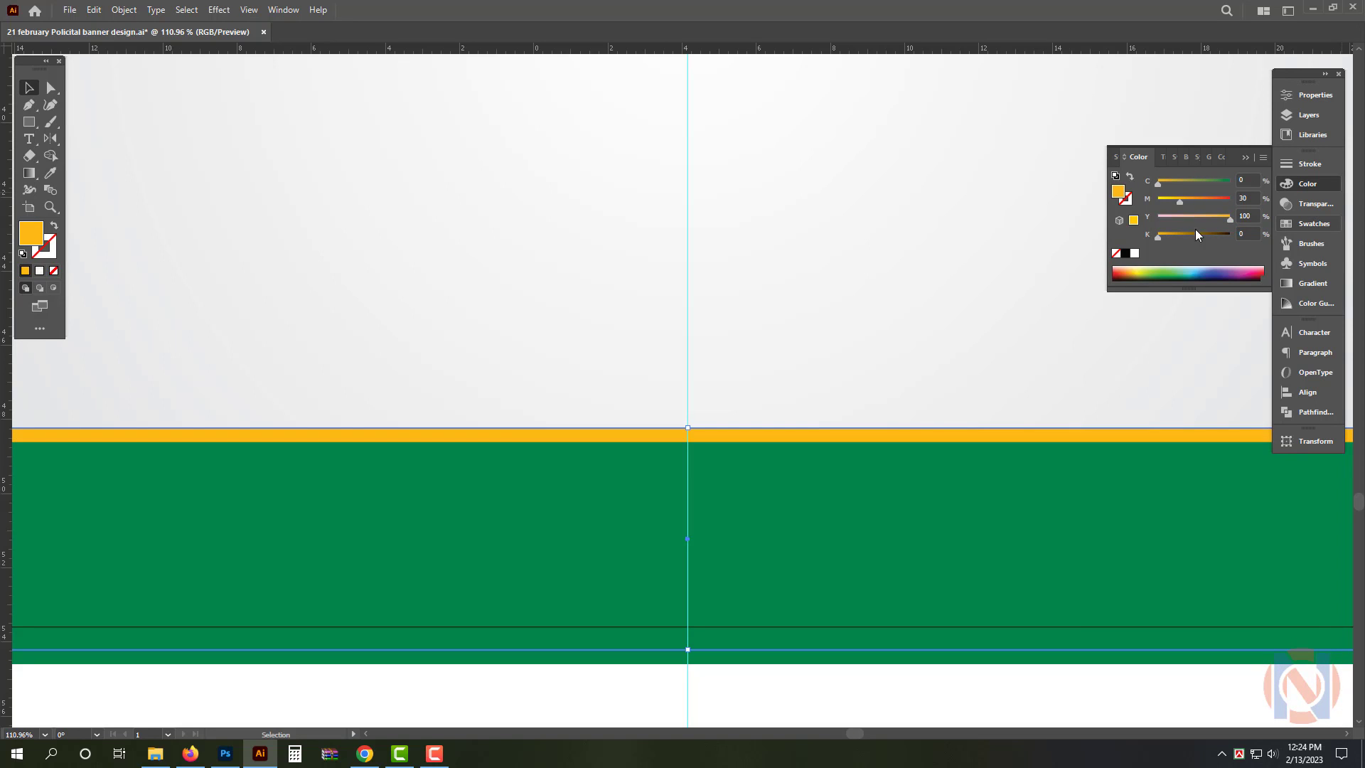
# Extend the yellow strip down to the banner's lower edge and lower its upper edge to leave a thin line above the green.
pyautogui.hotkey('shift', 'Down')
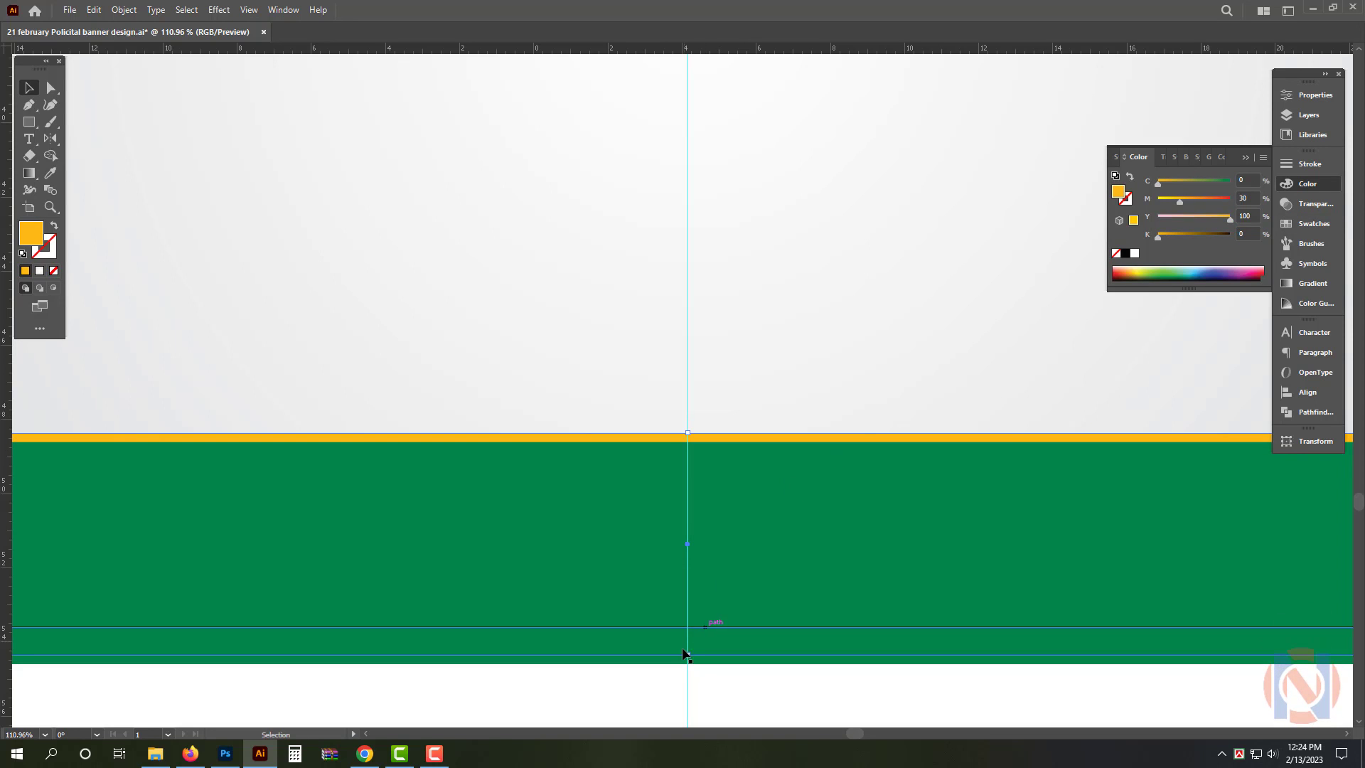
pyautogui.moveTo(688, 654); pyautogui.dragTo(690, 665)
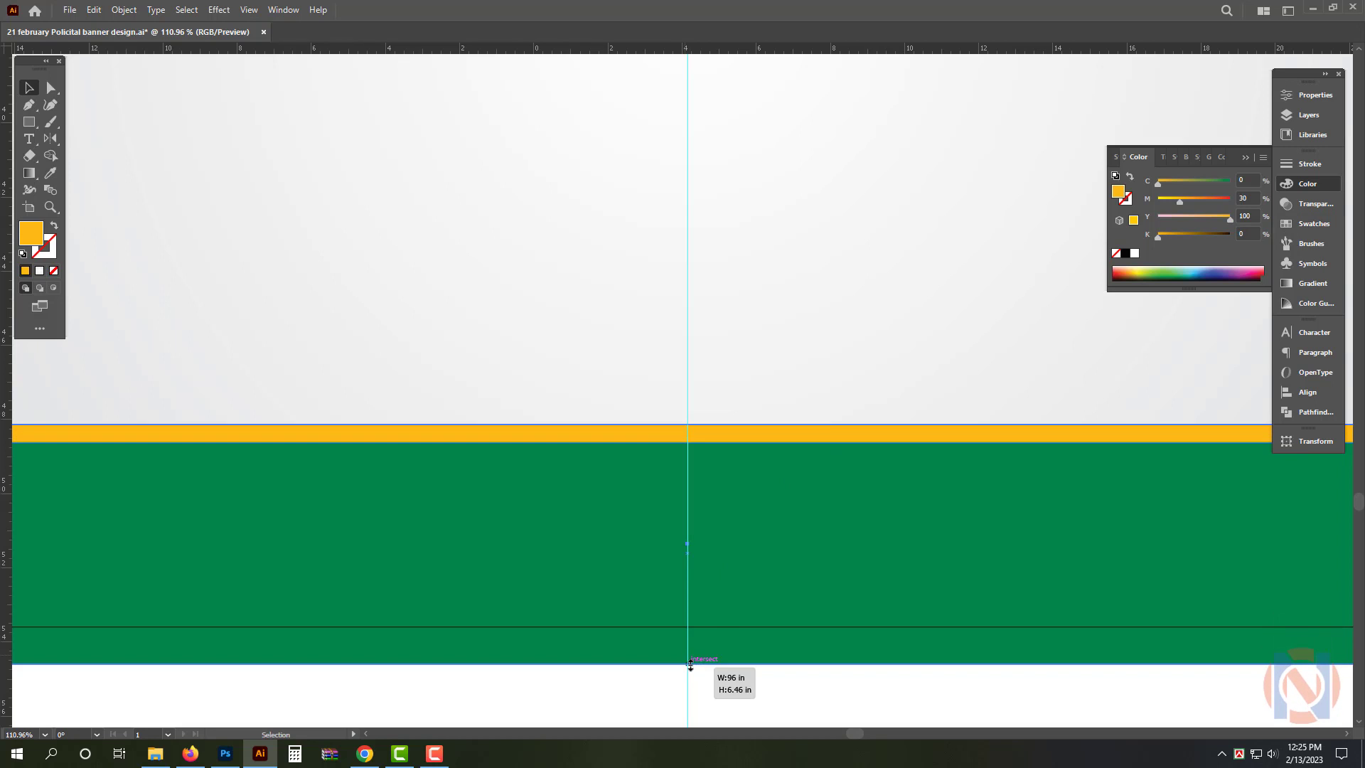
pyautogui.moveTo(689, 424); pyautogui.dragTo(690, 434)
pyautogui.hotkey('ctrl', 'space')
pyautogui.moveTo(710, 374); pyautogui.dragTo(1095, 478)
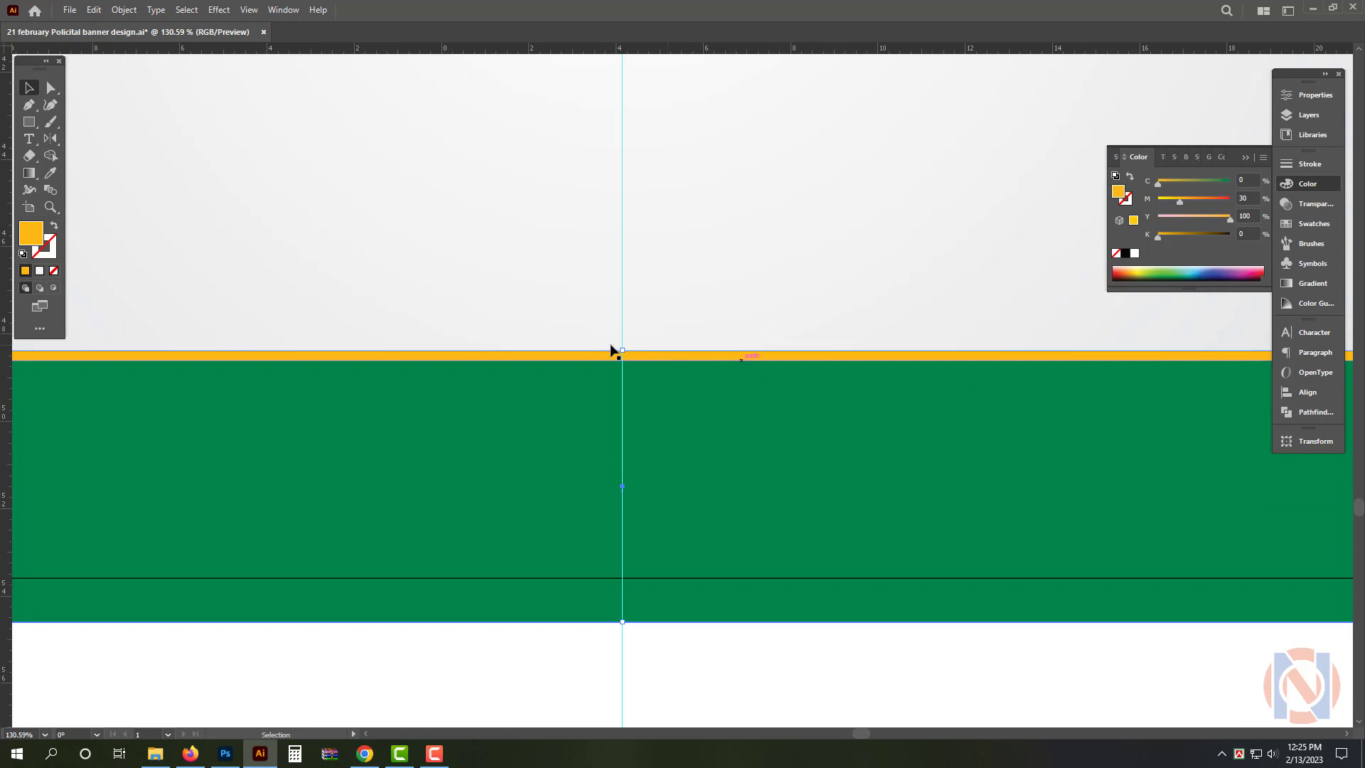
pyautogui.hotkey('ctrl', 'space')
pyautogui.moveTo(643, 350); pyautogui.dragTo(301, 342)
pyautogui.press('Tab')
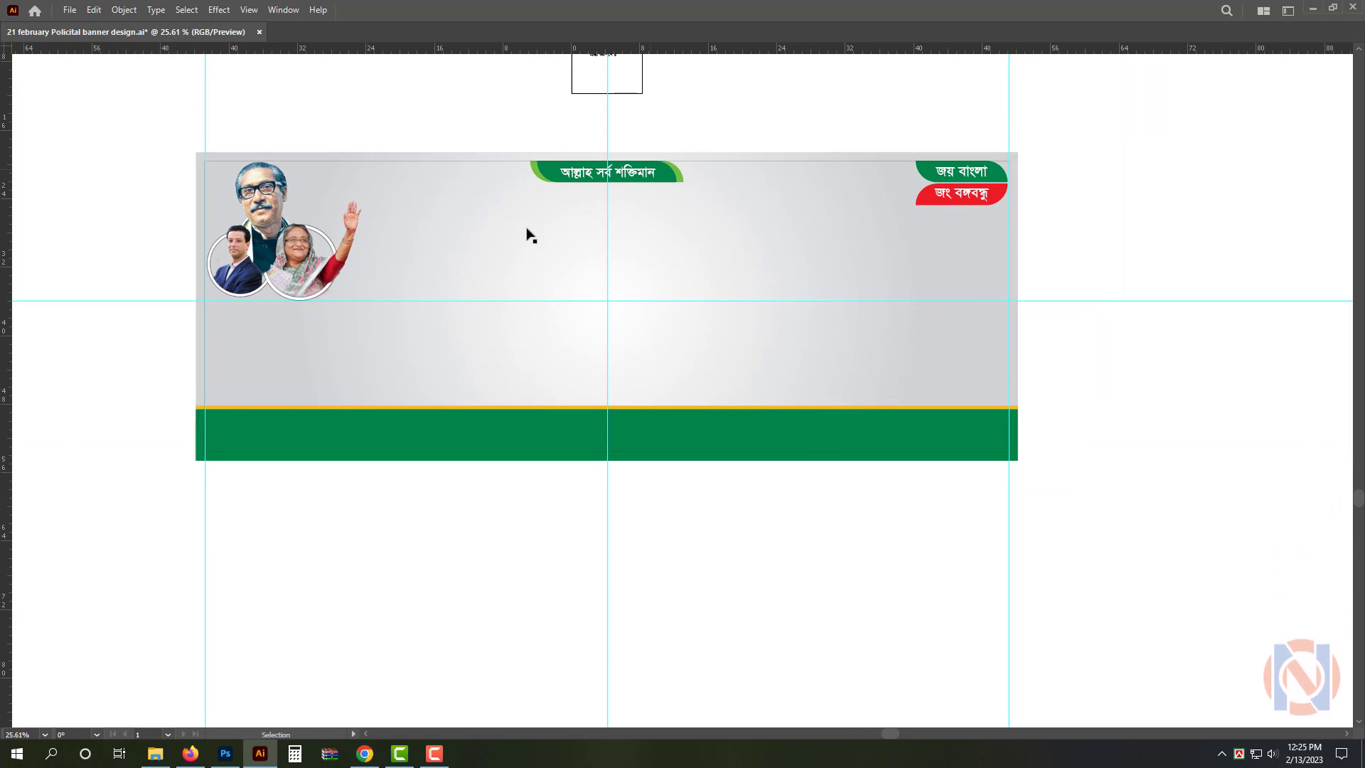
# Move the seven-line text block from the artboard onto the banner's centre, bring it to the front and enlarge it.
pyautogui.scroll(-3, 585, 235)
pyautogui.moveTo(630, 138); pyautogui.dragTo(648, 287)
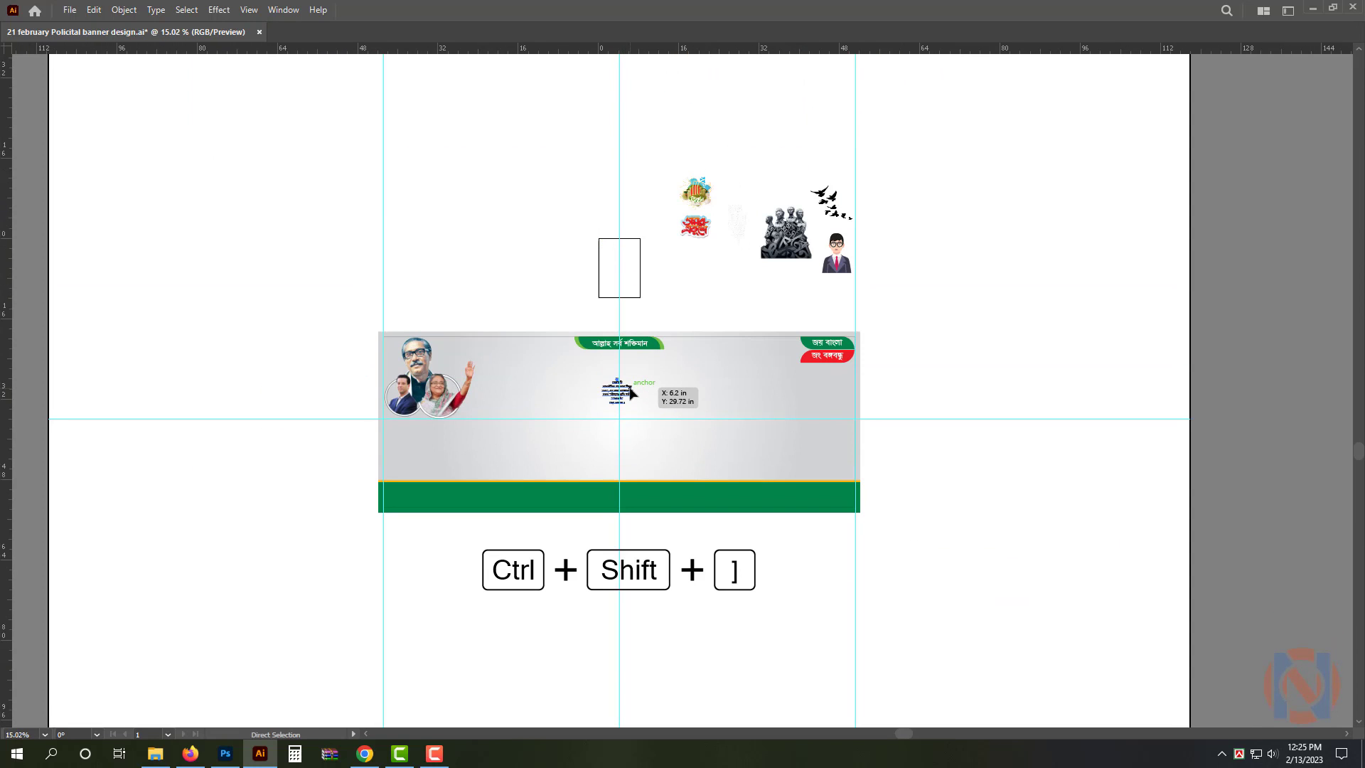
pyautogui.moveTo(652, 456); pyautogui.dragTo(817, 509)
pyautogui.moveTo(581, 343); pyautogui.dragTo(677, 439)
pyautogui.moveTo(676, 330); pyautogui.dragTo(693, 328)
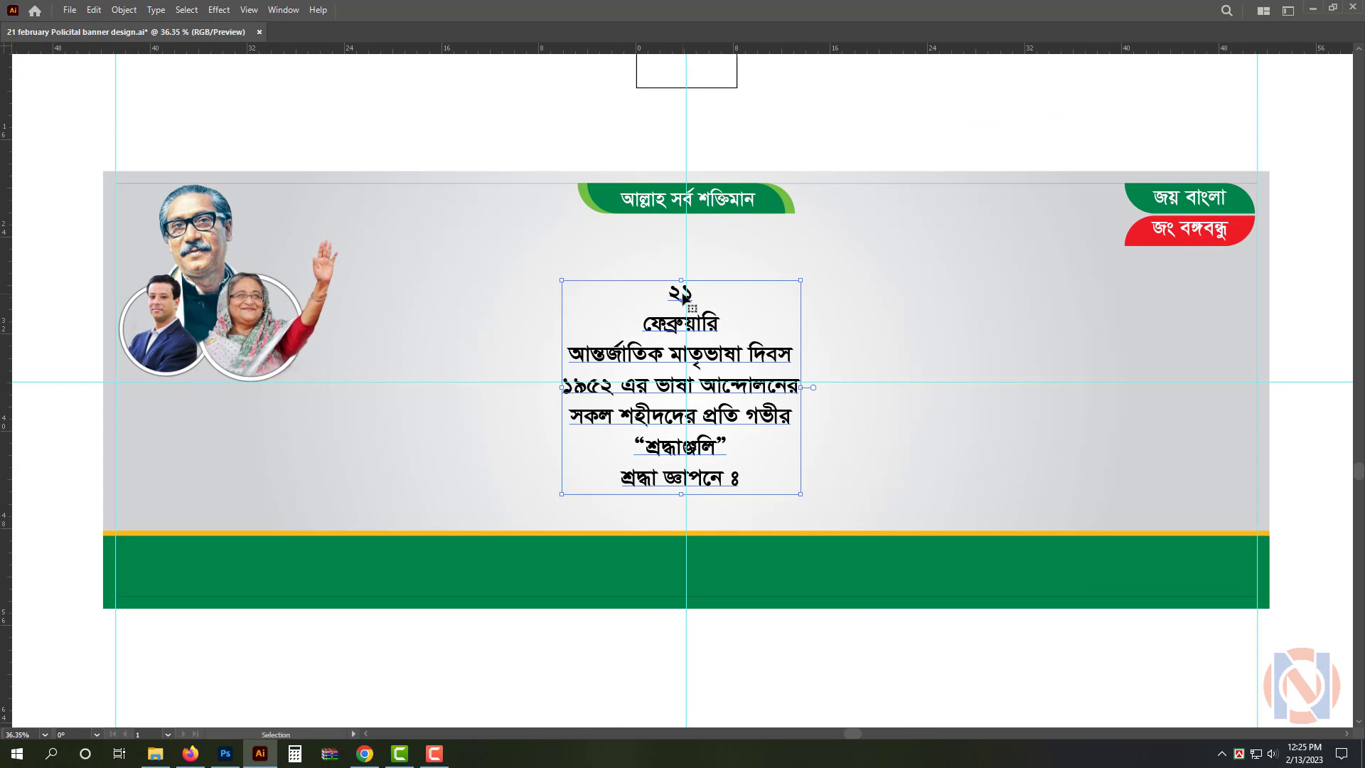
# Cut the first two lines, "২১" and "ফেব্রুয়ারি", out of the central text block and remove the blank line left behind.
pyautogui.doubleClick(690, 325)
pyautogui.hotkey('ctrl', 'x')
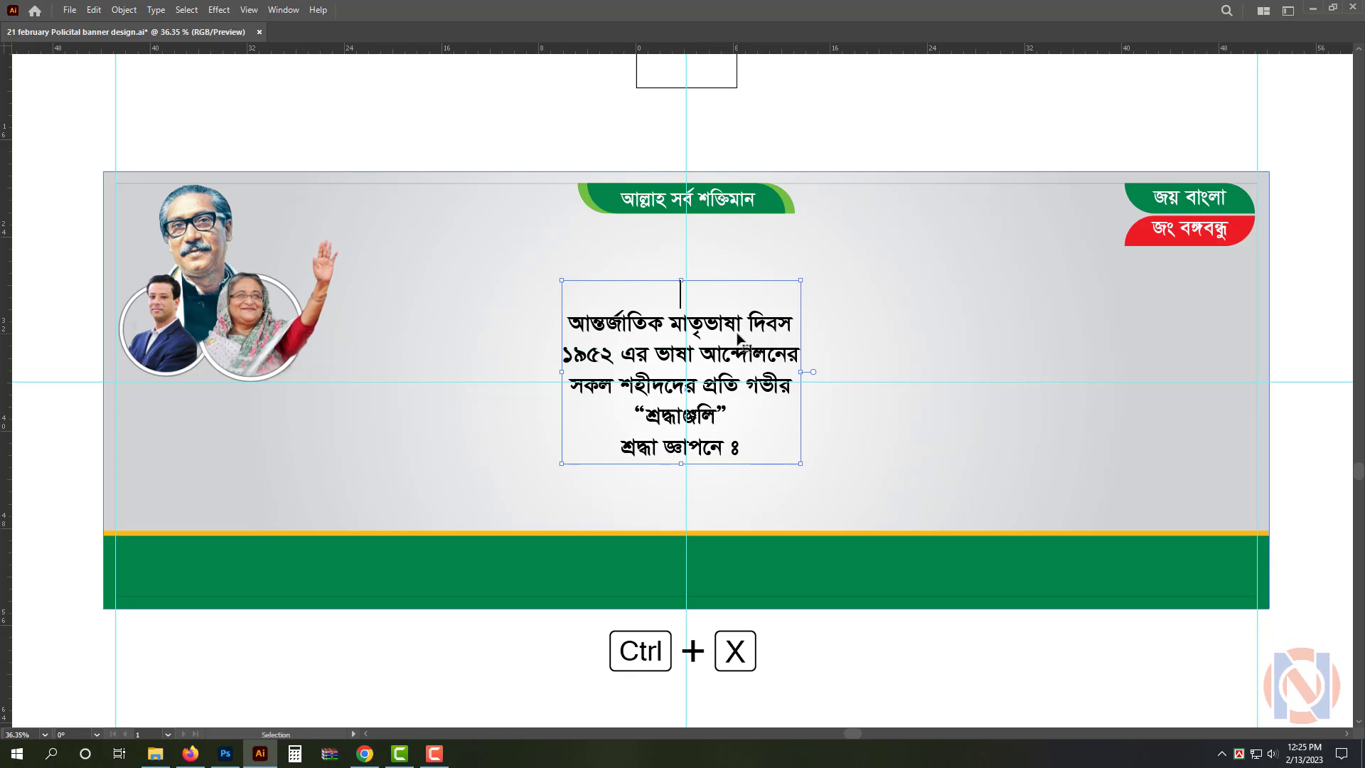
pyautogui.press('Escape')
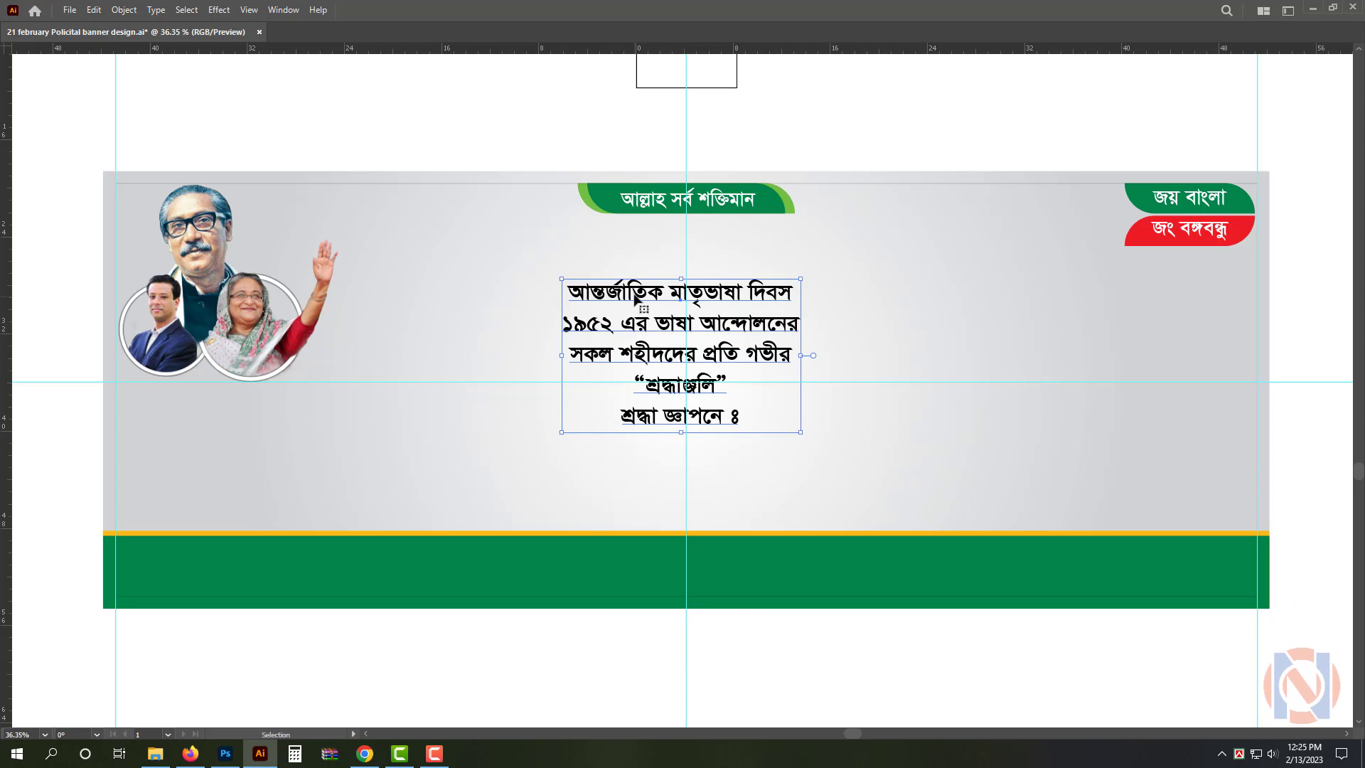
# Copy the text block up and to the left, and replace the copy's contents with the cut lines "২১" and "ফেব্রুয়ারি".
pyautogui.moveTo(669, 296); pyautogui.dragTo(561, 240)
pyautogui.tripleClick(548, 241)
pyautogui.hotkey('ctrl', 'a')
pyautogui.hotkey('ctrl', 'v')
pyautogui.press('Escape')
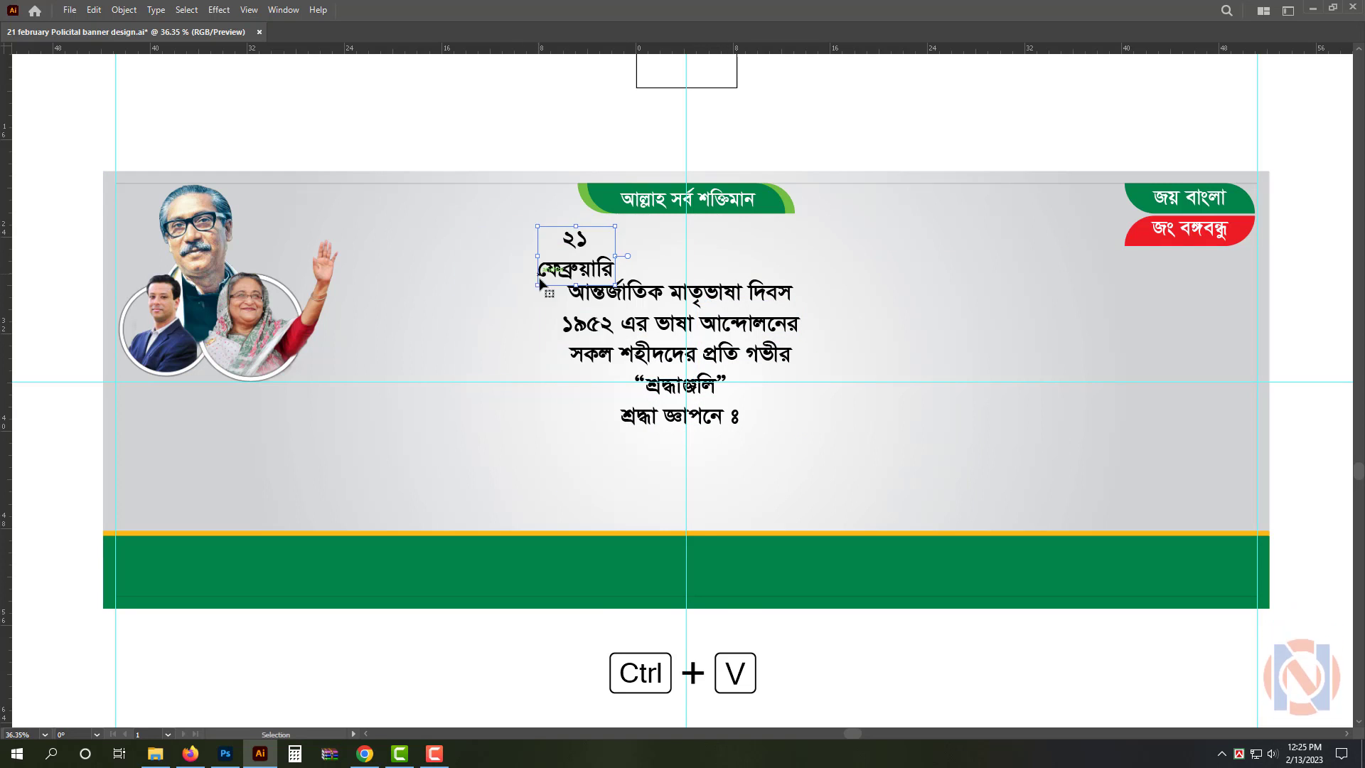
pyautogui.press('Escape')
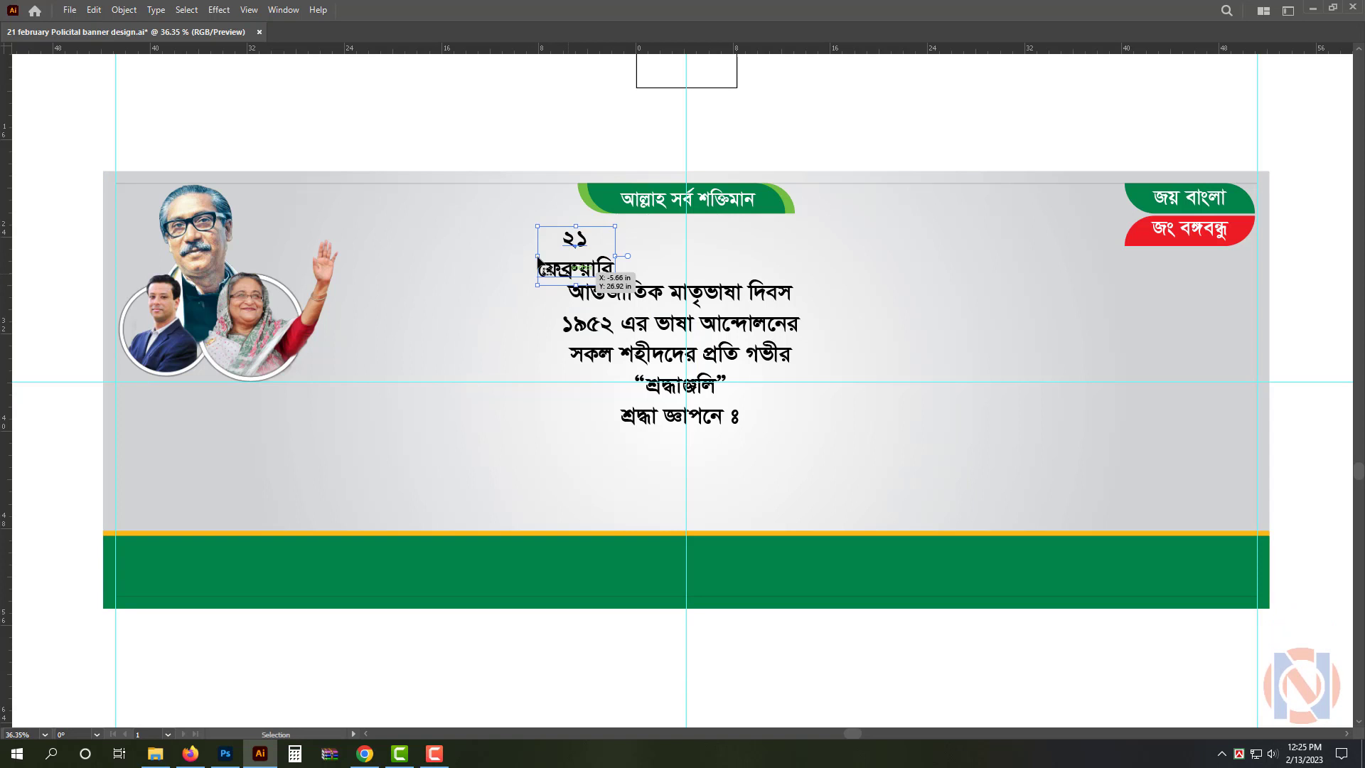
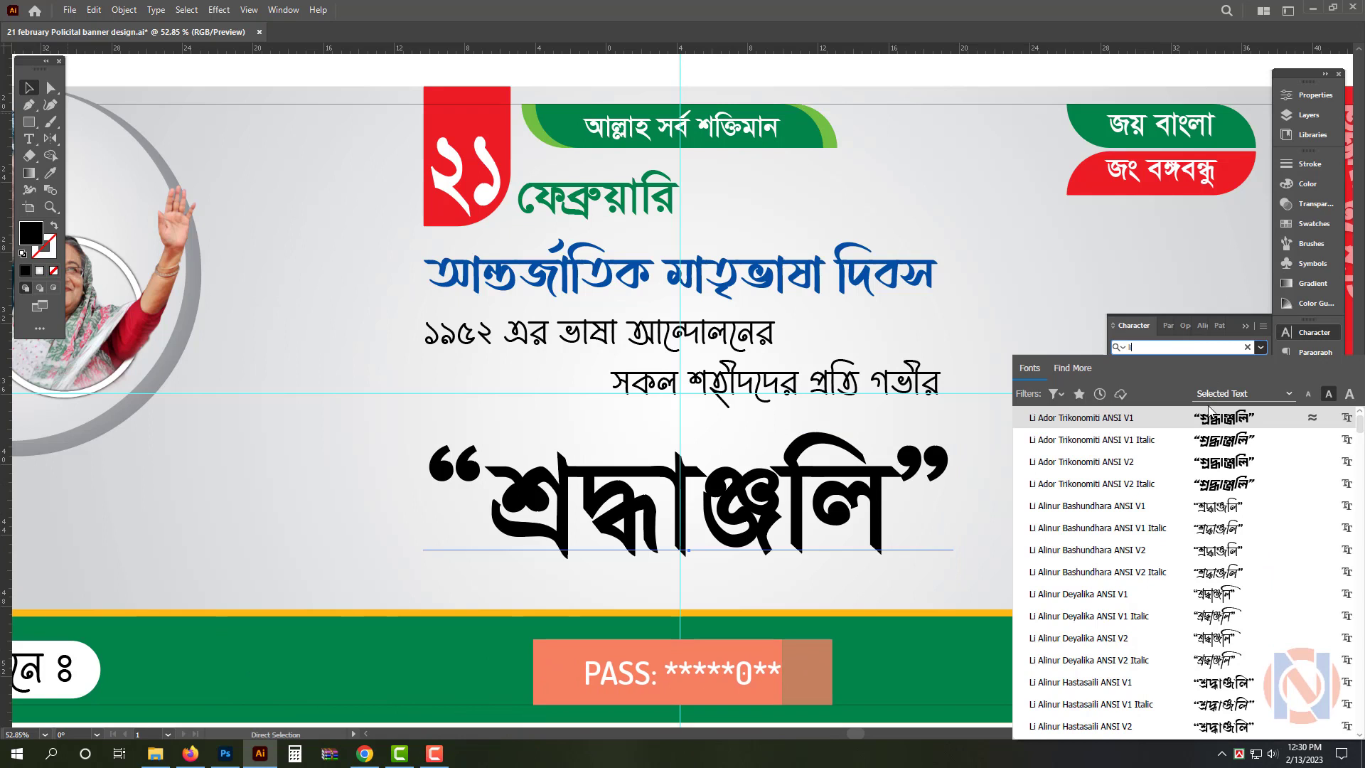
# Set the “শ্রদ্ধাঞ্জলি” title in Li Alinur Kathakali ANSI V1 and enlarge it to about 488 pt, filling the space above the yellow line.
pyautogui.scroll(-3, 1209, 412)
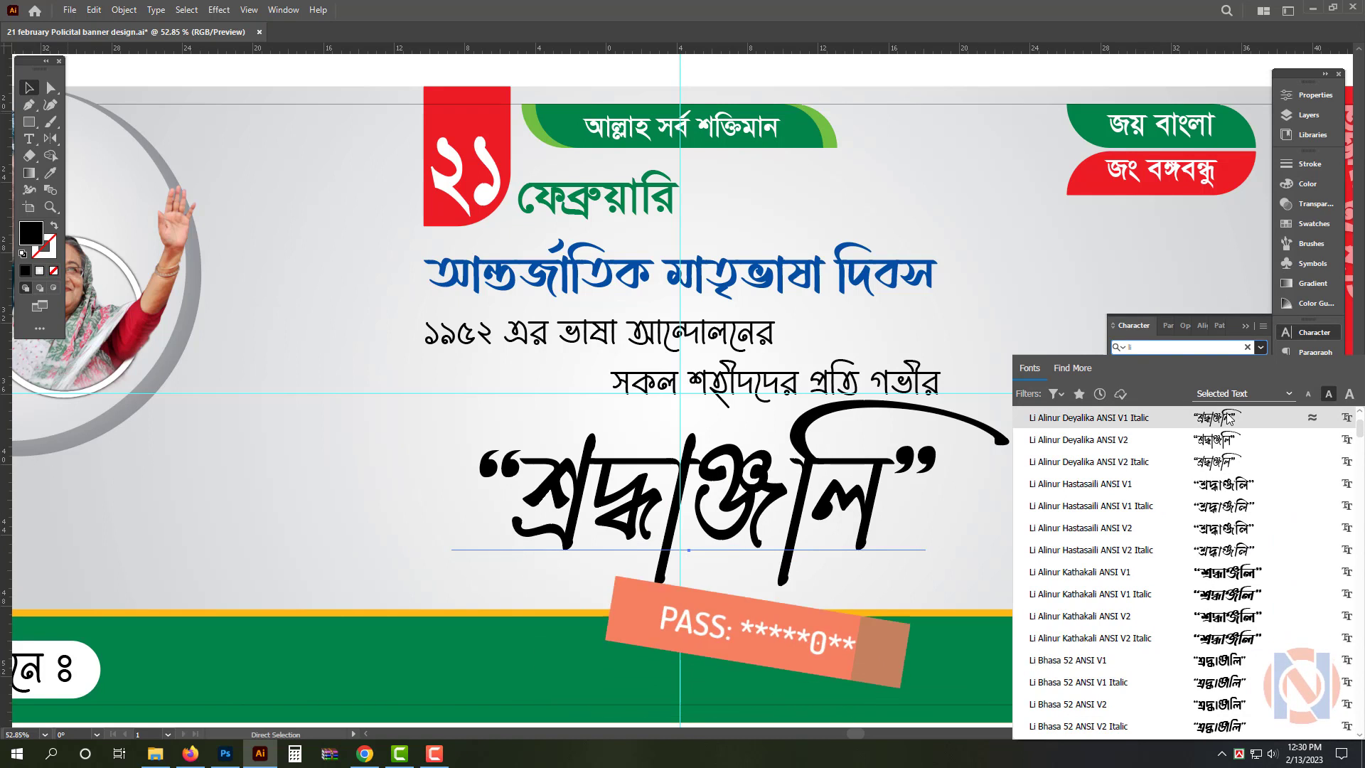
pyautogui.click(1241, 573)
pyautogui.moveTo(1083, 511); pyautogui.dragTo(945, 494)
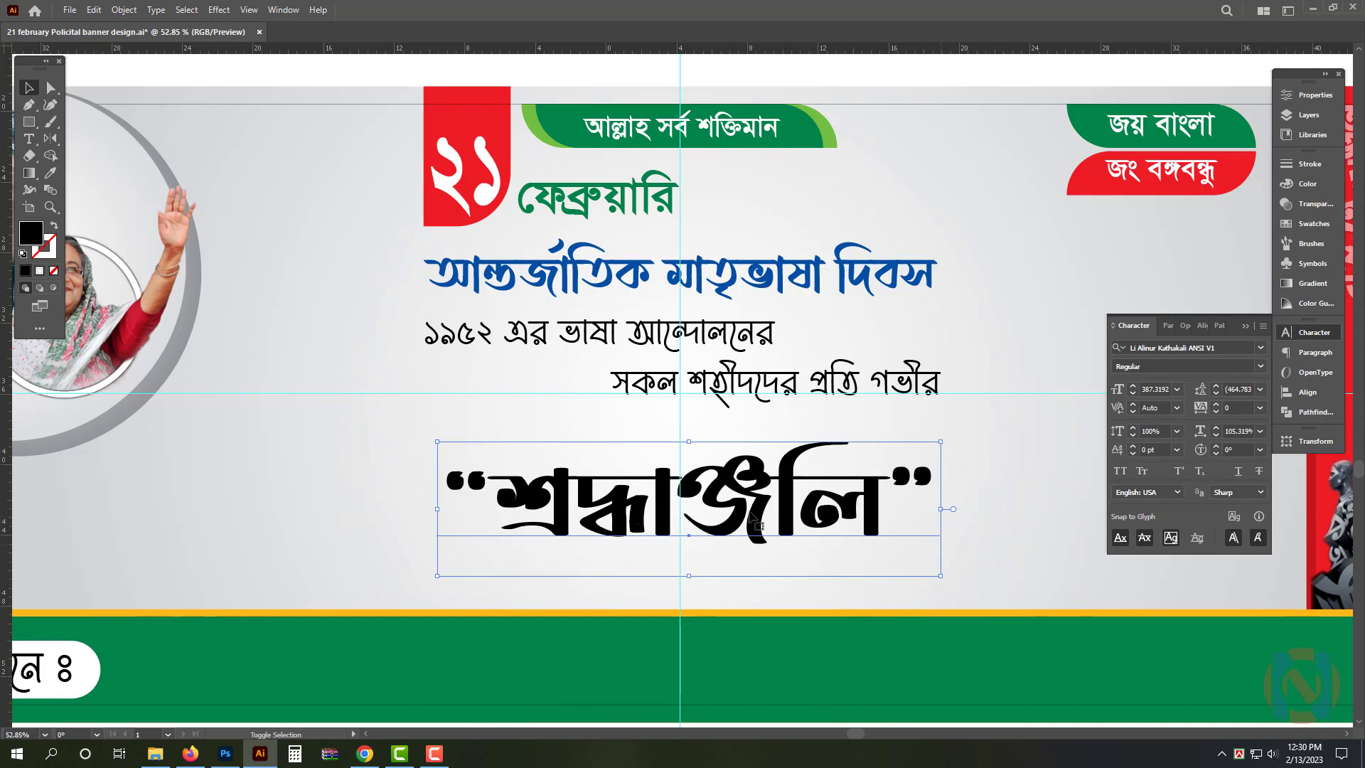
pyautogui.moveTo(441, 509); pyautogui.dragTo(424, 510)
pyautogui.moveTo(682, 584); pyautogui.dragTo(682, 609)
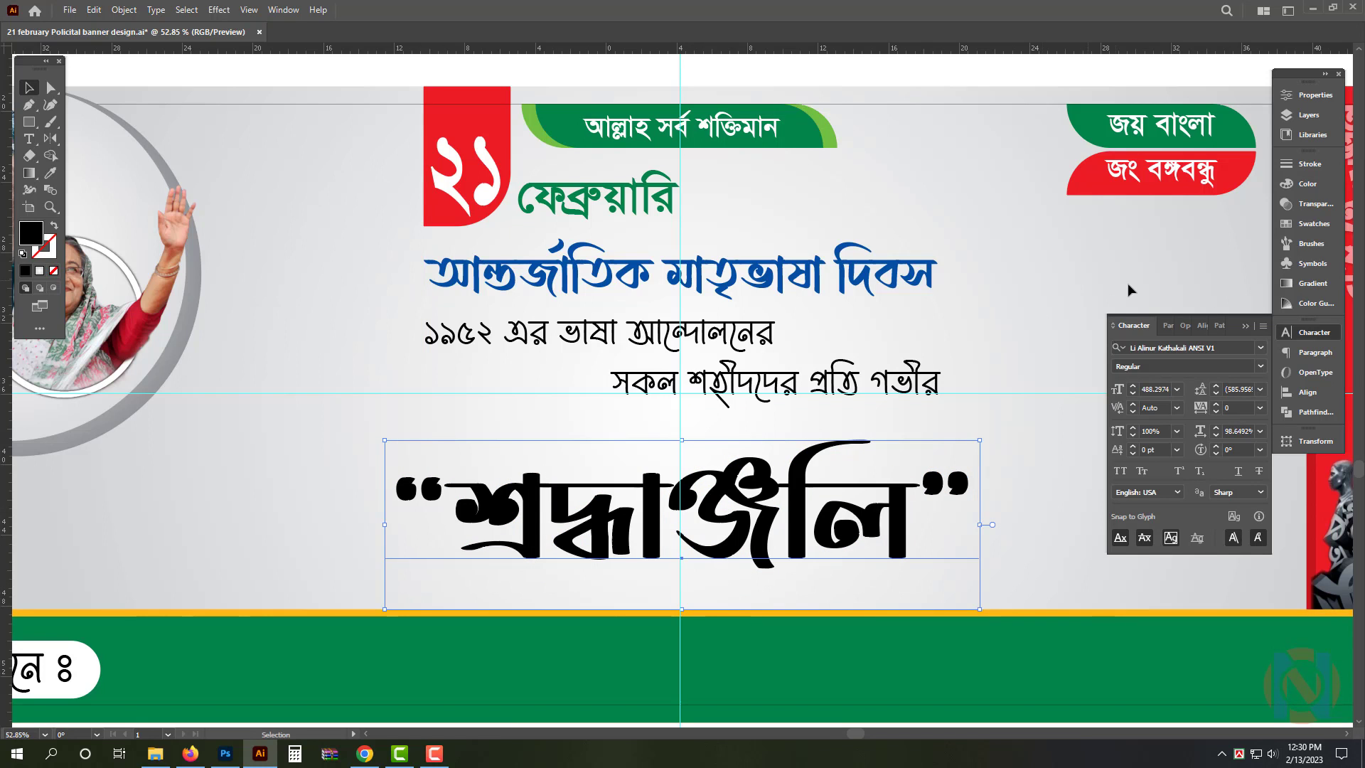
# Fill the “শ্রদ্ধাঞ্জলি” title with the red sampled from the lower slogan bar.
pyautogui.press('i')
pyautogui.click(1237, 182)
pyautogui.press('v')
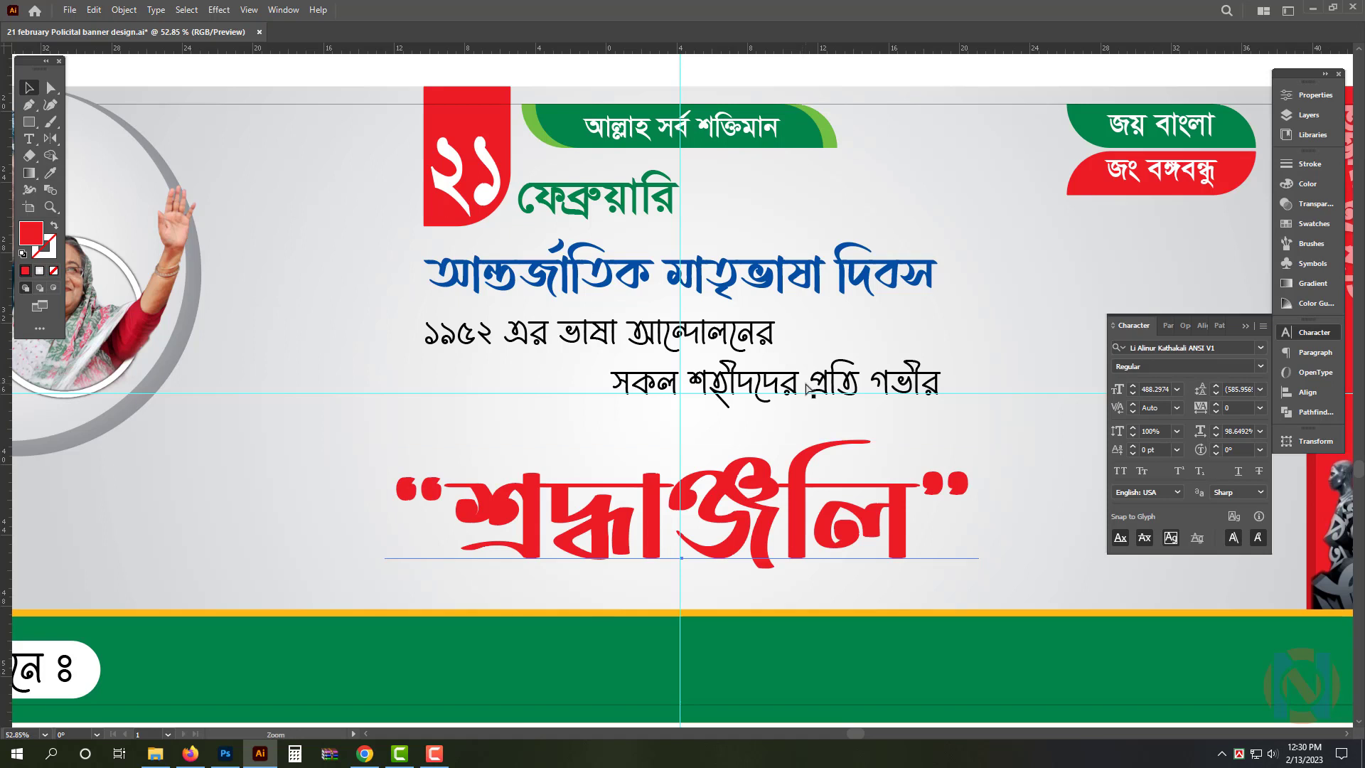
# Nudge the “শ্রদ্ধাঞ্জলি” title slightly up toward the text lines above it.
pyautogui.moveTo(722, 363); pyautogui.dragTo(722, 359)
pyautogui.keyDown('shift'); pyautogui.click(725, 334); pyautogui.keyUp('shift')
pyautogui.keyDown('shift'); pyautogui.click(665, 270); pyautogui.keyUp('shift')
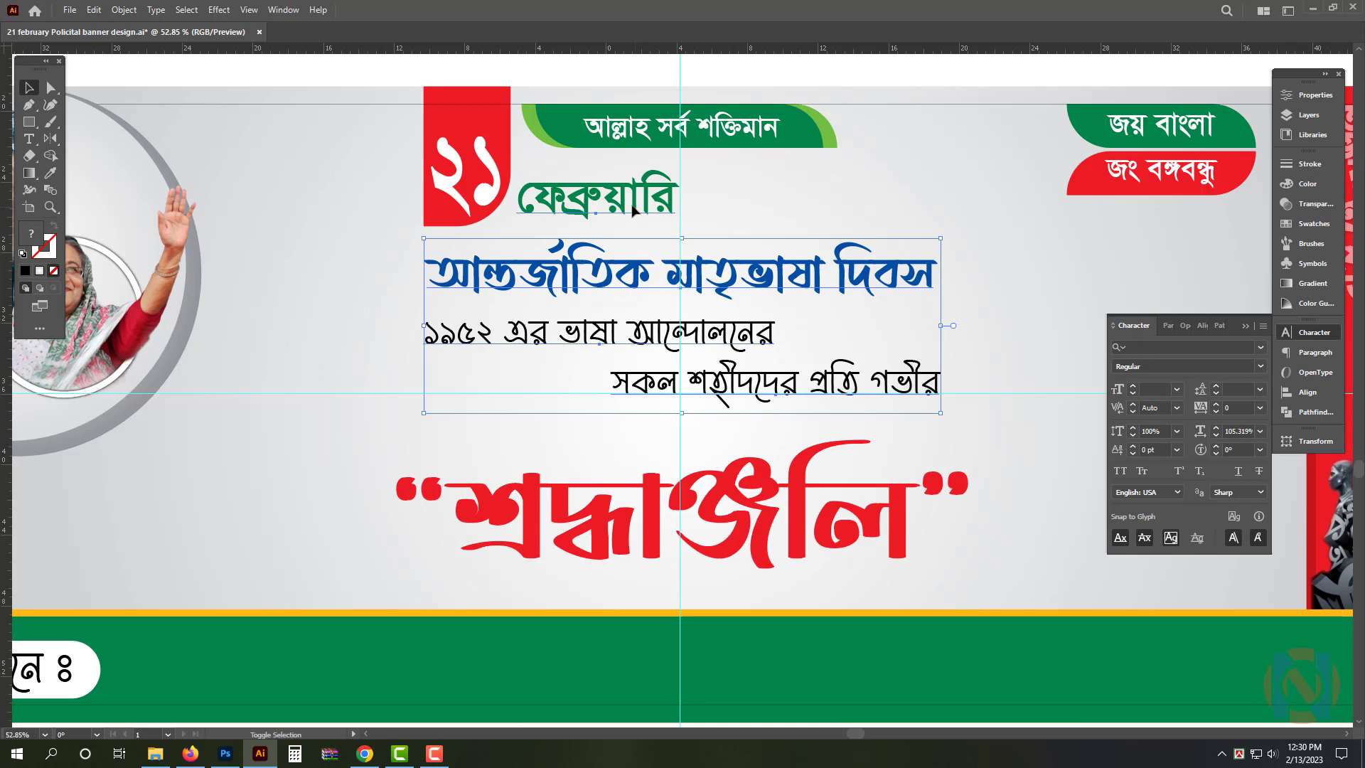
pyautogui.keyDown('shift'); pyautogui.click(489, 133); pyautogui.keyUp('shift')
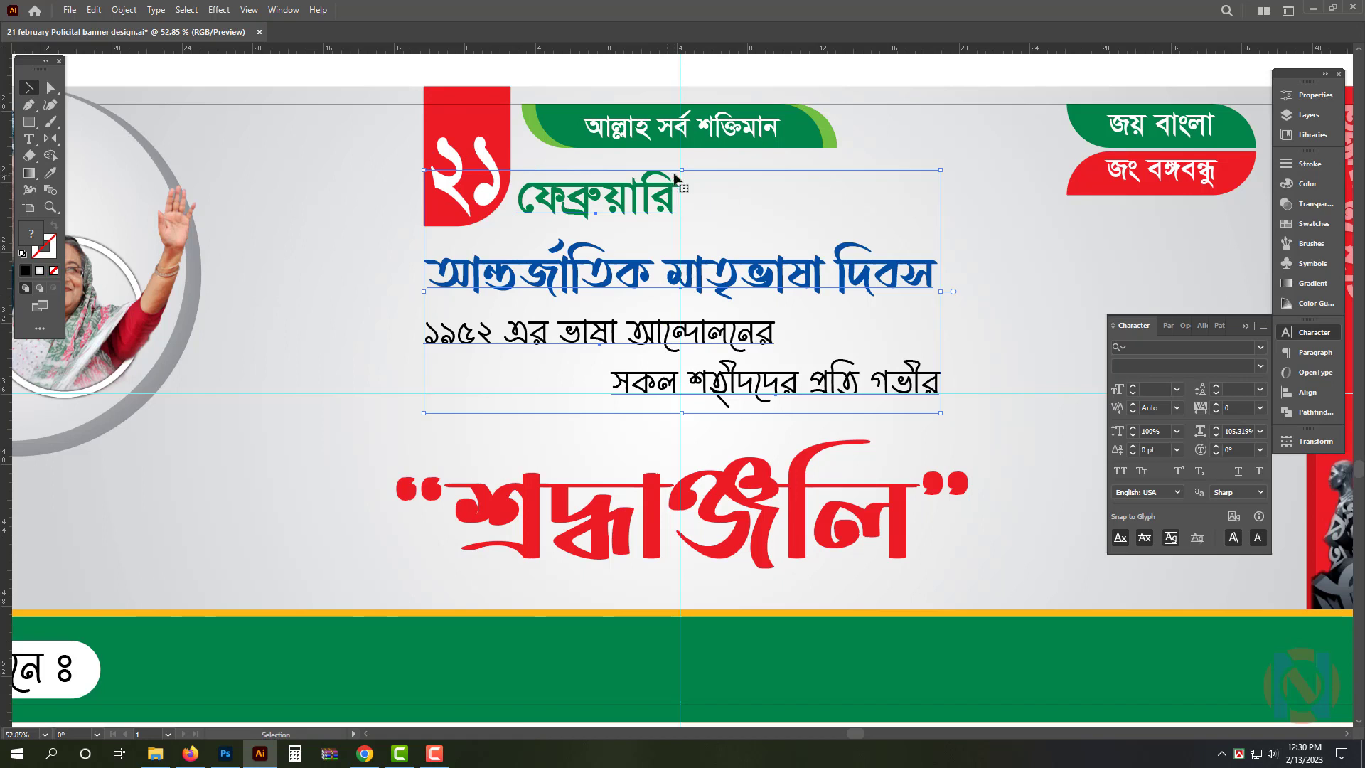
pyautogui.click(959, 353)
pyautogui.click(796, 476)
pyautogui.moveTo(684, 439); pyautogui.dragTo(640, 396)
pyautogui.click(905, 138)
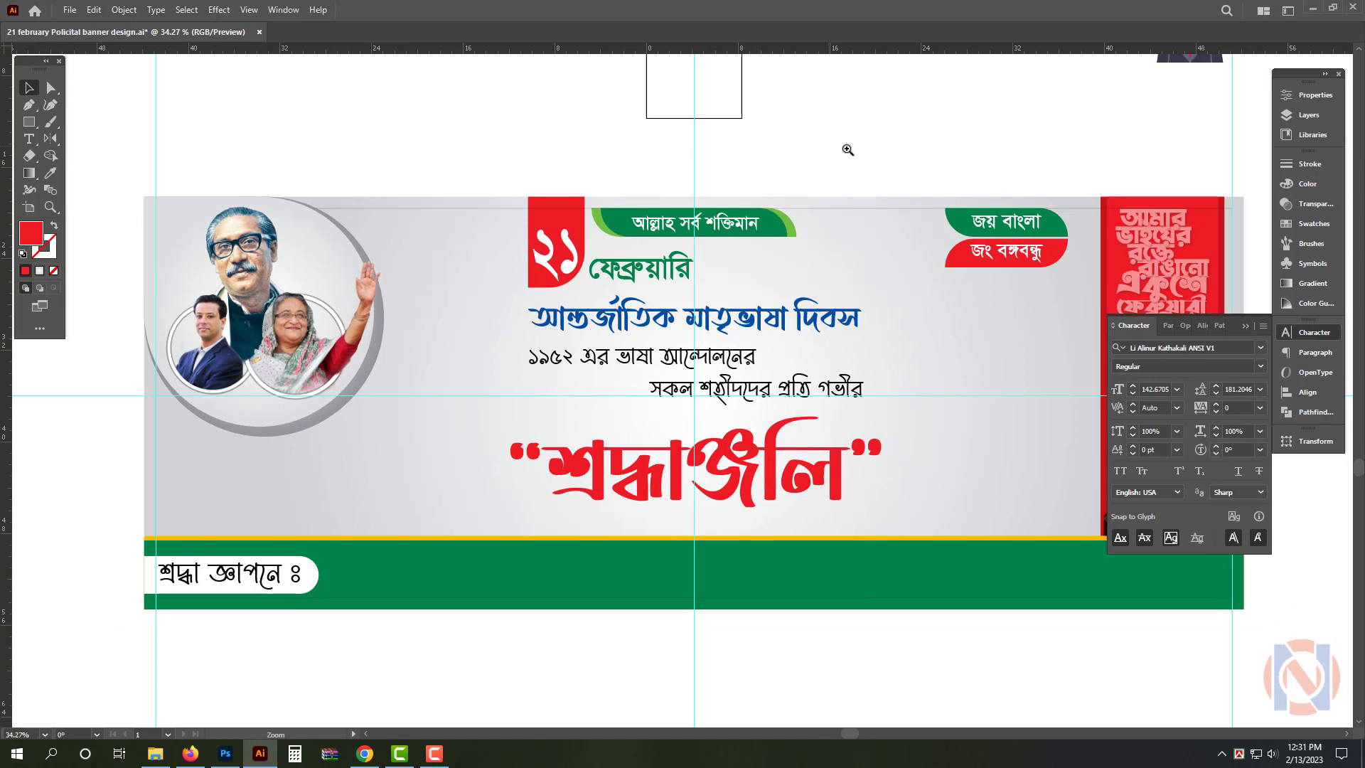
# Shift the “শ্রদ্ধাঞ্জলি” title to the right, and enlarge it together with the blue headline and the two black text lines.
pyautogui.moveTo(848, 150); pyautogui.dragTo(829, 150)
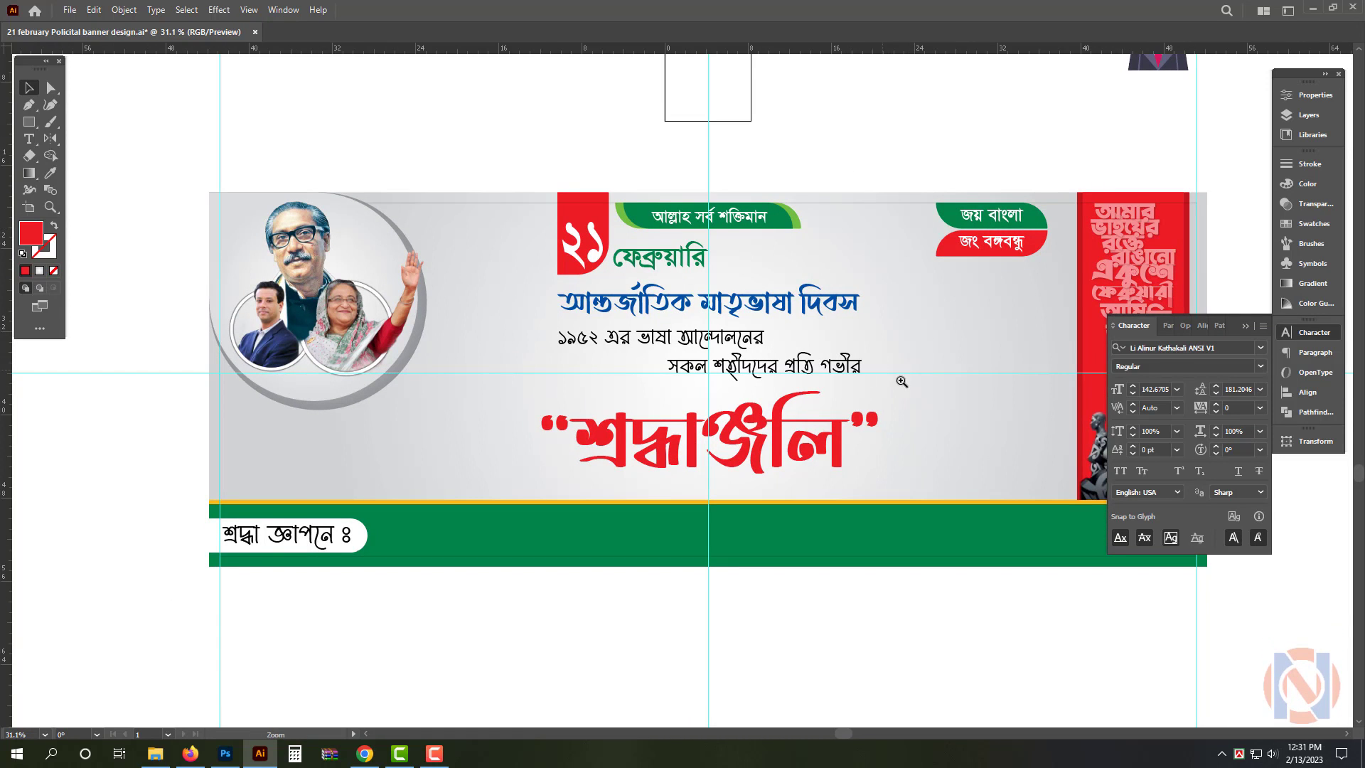
pyautogui.moveTo(902, 381)
pyautogui.mouseDown()
pyautogui.moveTo(922, 394)
pyautogui.moveTo(891, 381)
pyautogui.mouseUp()
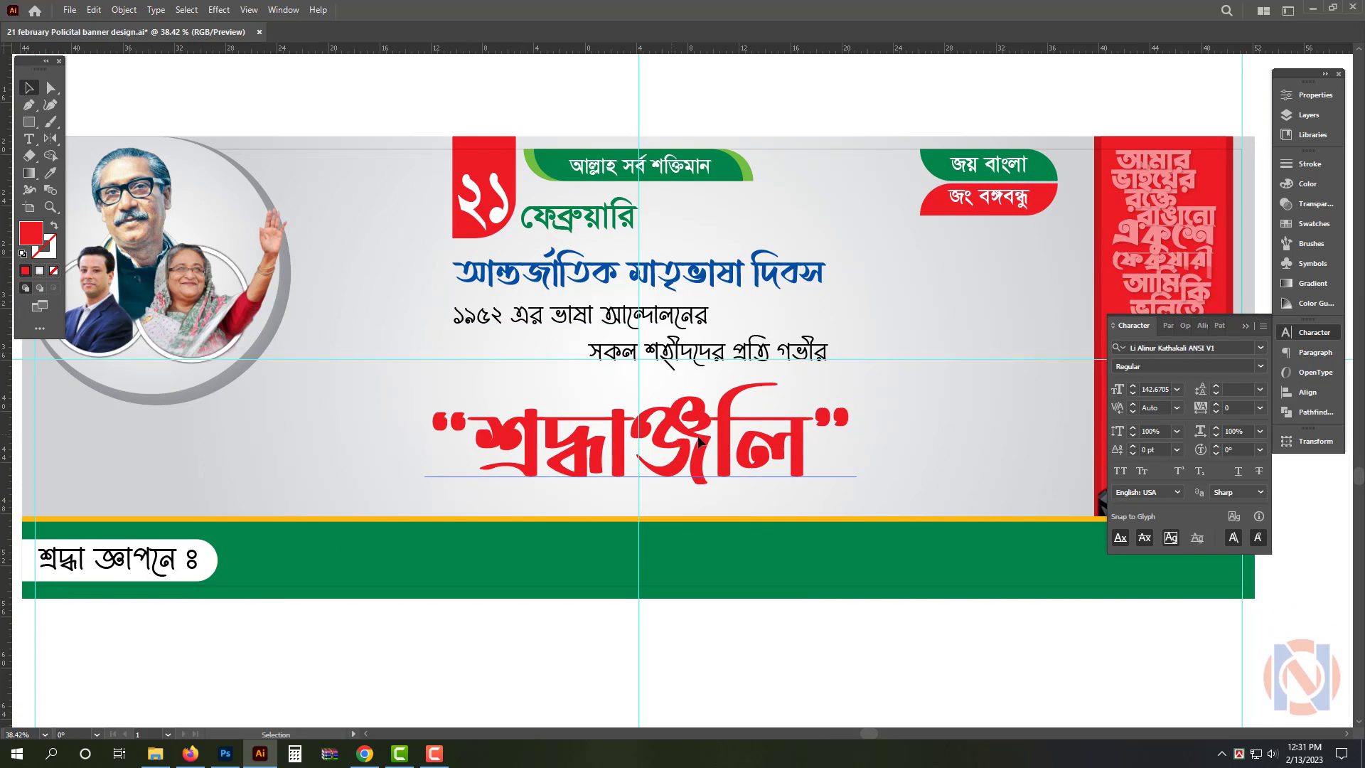
pyautogui.moveTo(682, 444); pyautogui.dragTo(823, 444)
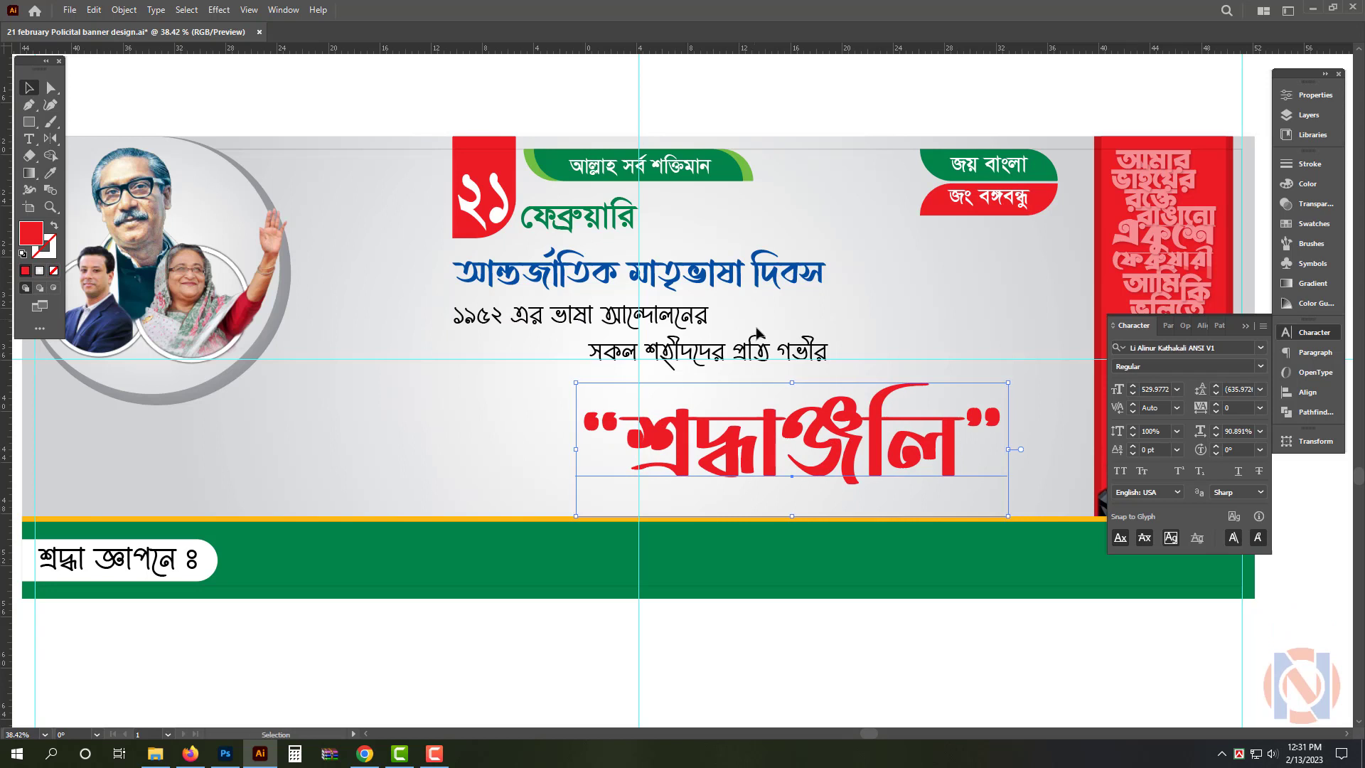
pyautogui.keyDown('shift'); pyautogui.click(782, 350); pyautogui.keyUp('shift')
pyautogui.keyDown('shift'); pyautogui.click(725, 317); pyautogui.keyUp('shift')
pyautogui.keyDown('shift'); pyautogui.click(620, 267); pyautogui.keyUp('shift')
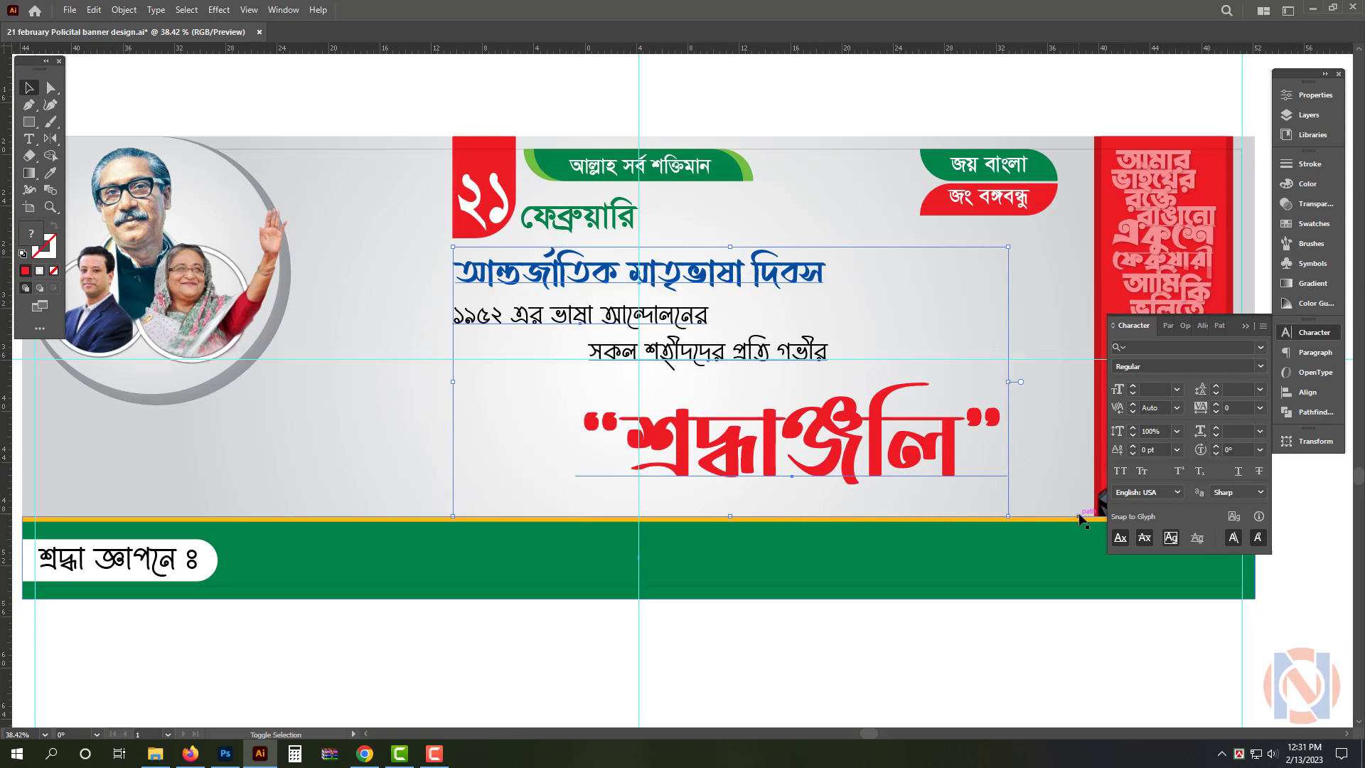
pyautogui.moveTo(1009, 517); pyautogui.dragTo(1076, 541)
pyautogui.click(996, 649)
# Shrink the circular party portrait group and move it right, next to the red “২১” block.
pyautogui.scroll(-3, 875, 577)
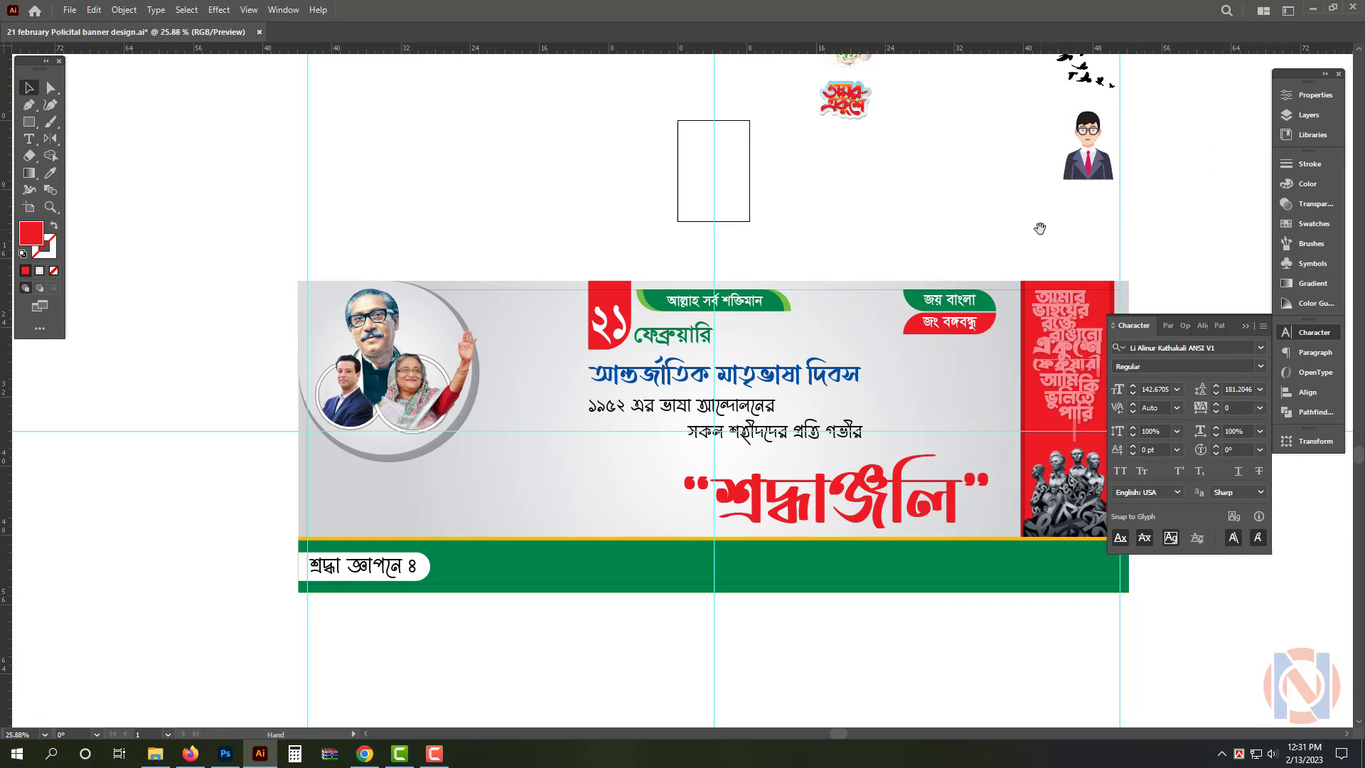
pyautogui.moveTo(1039, 229); pyautogui.dragTo(952, 212)
pyautogui.scroll(1, 734, 514)
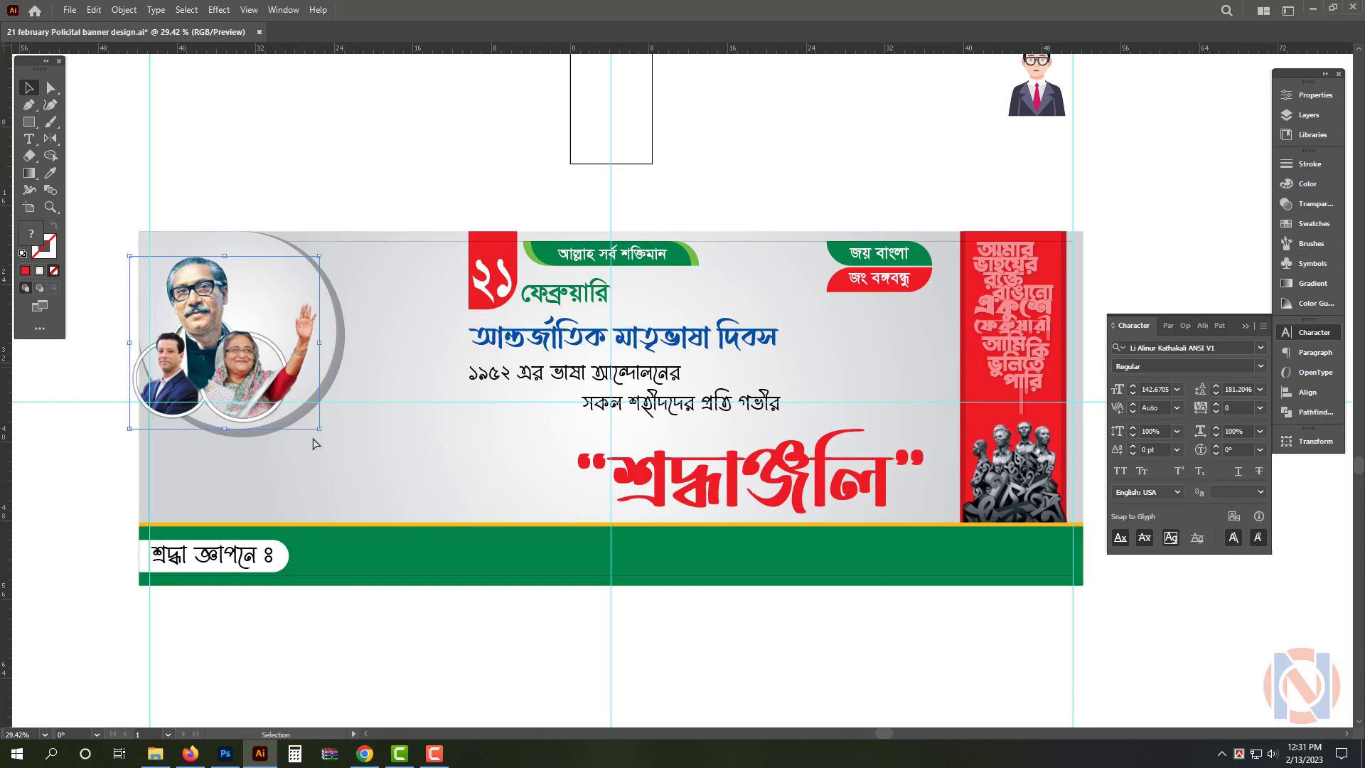
pyautogui.click(250, 427)
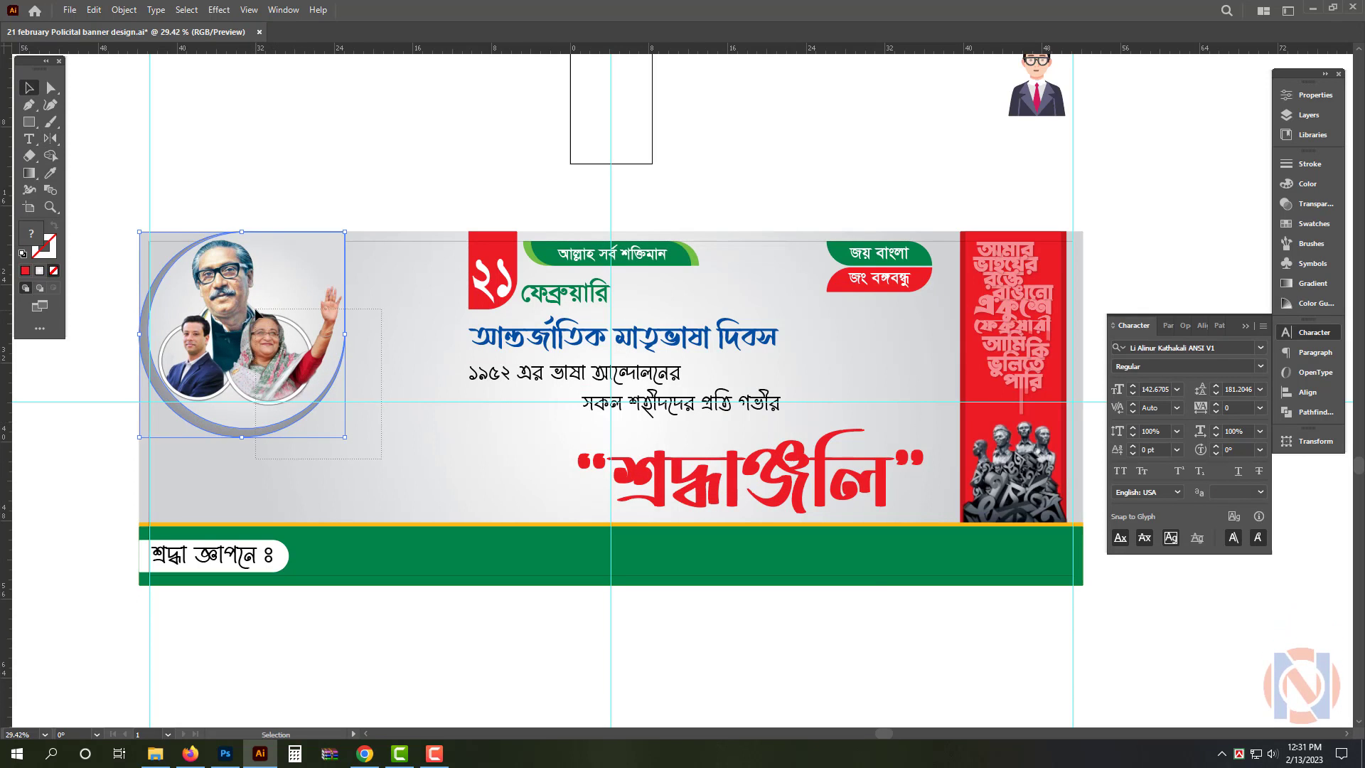
pyautogui.moveTo(257, 313); pyautogui.dragTo(362, 340)
pyautogui.moveTo(247, 442); pyautogui.dragTo(284, 404)
pyautogui.click(410, 176)
# Place the cartoon man portrait in the banner's lower-left corner behind the green strip, and enlarge it past the banner's left edge.
pyautogui.hotkey('ctrl', 'a')
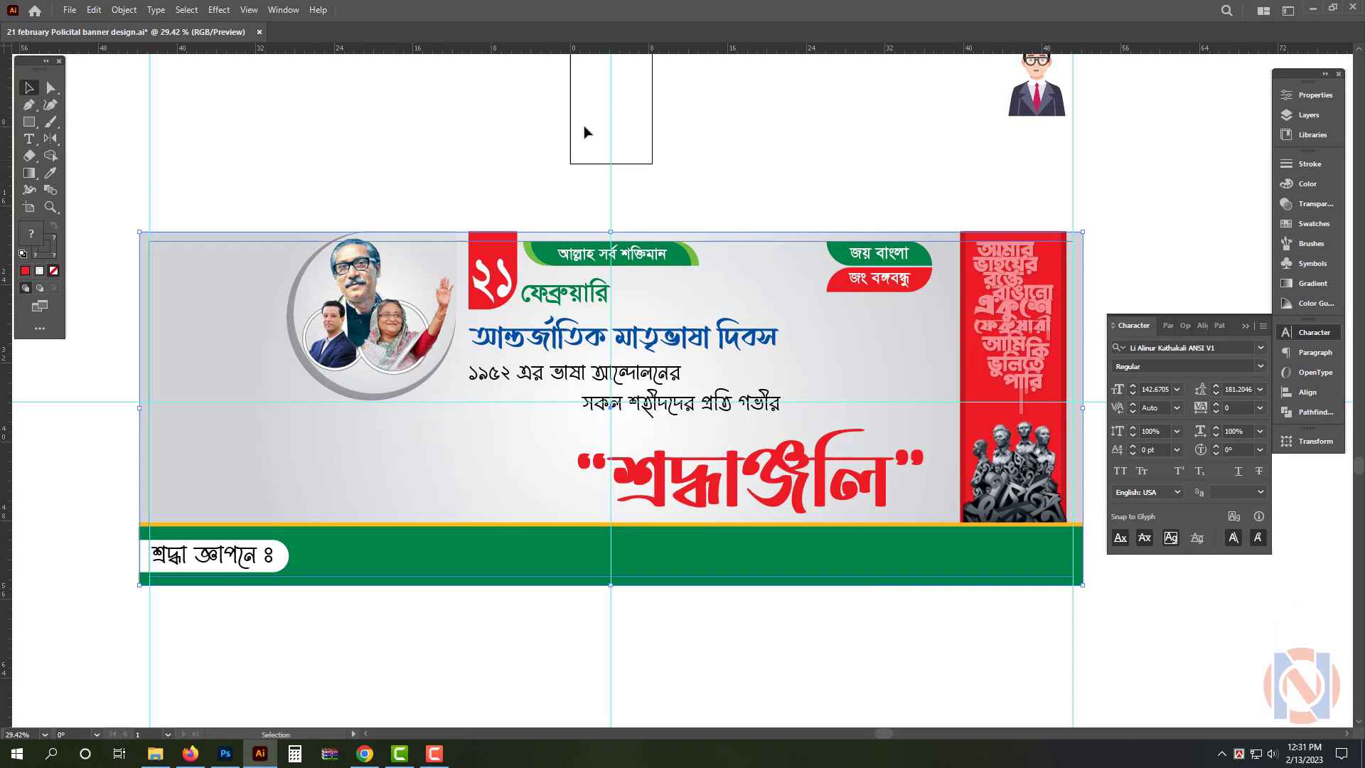
pyautogui.moveTo(1019, 101); pyautogui.dragTo(158, 512)
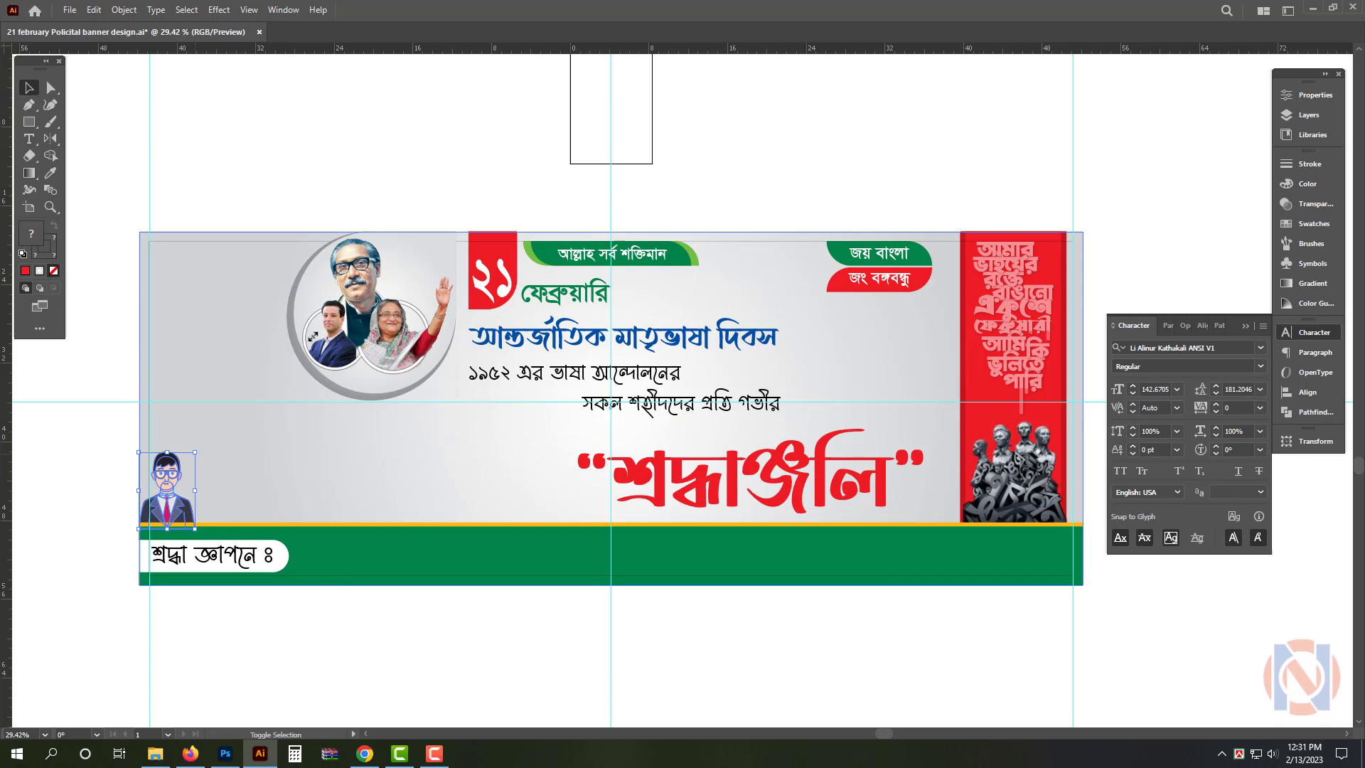
pyautogui.moveTo(191, 451); pyautogui.dragTo(379, 288)
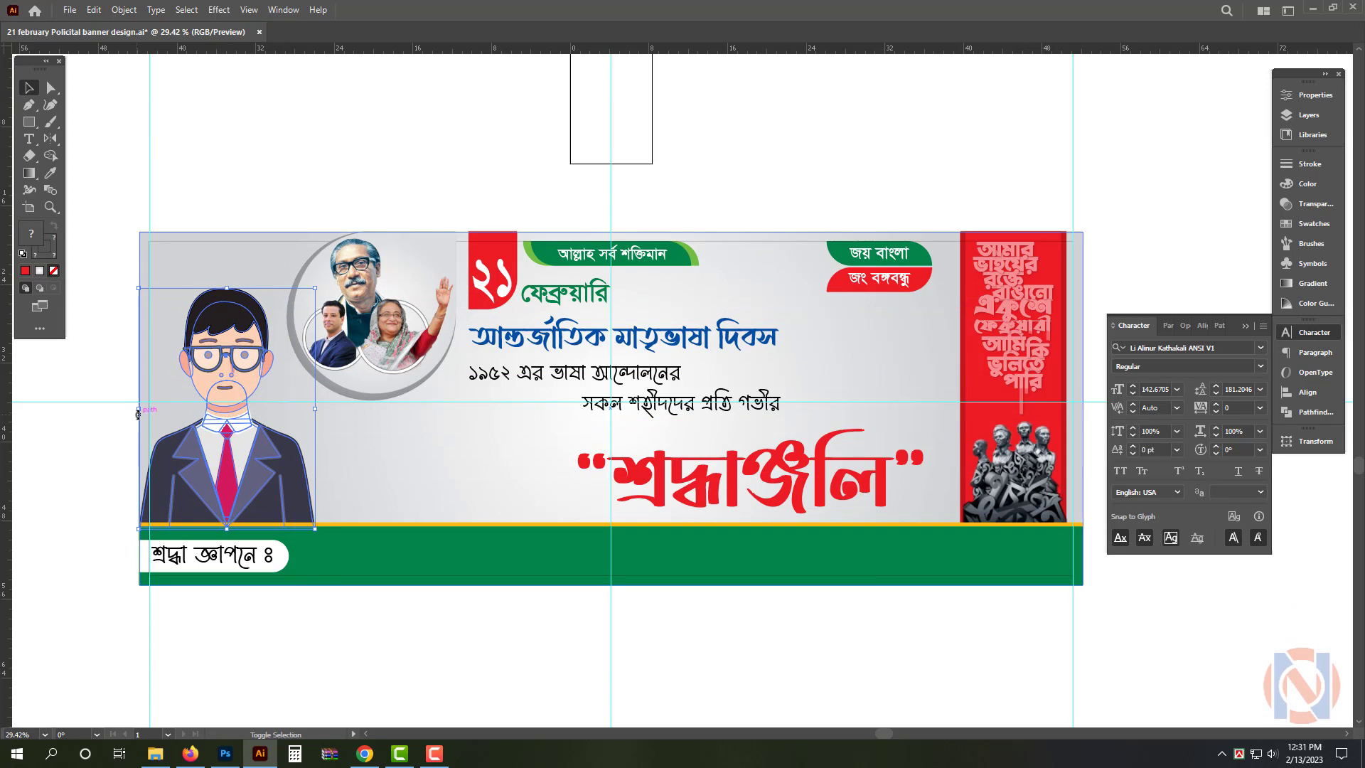
pyautogui.moveTo(138, 413); pyautogui.dragTo(117, 406)
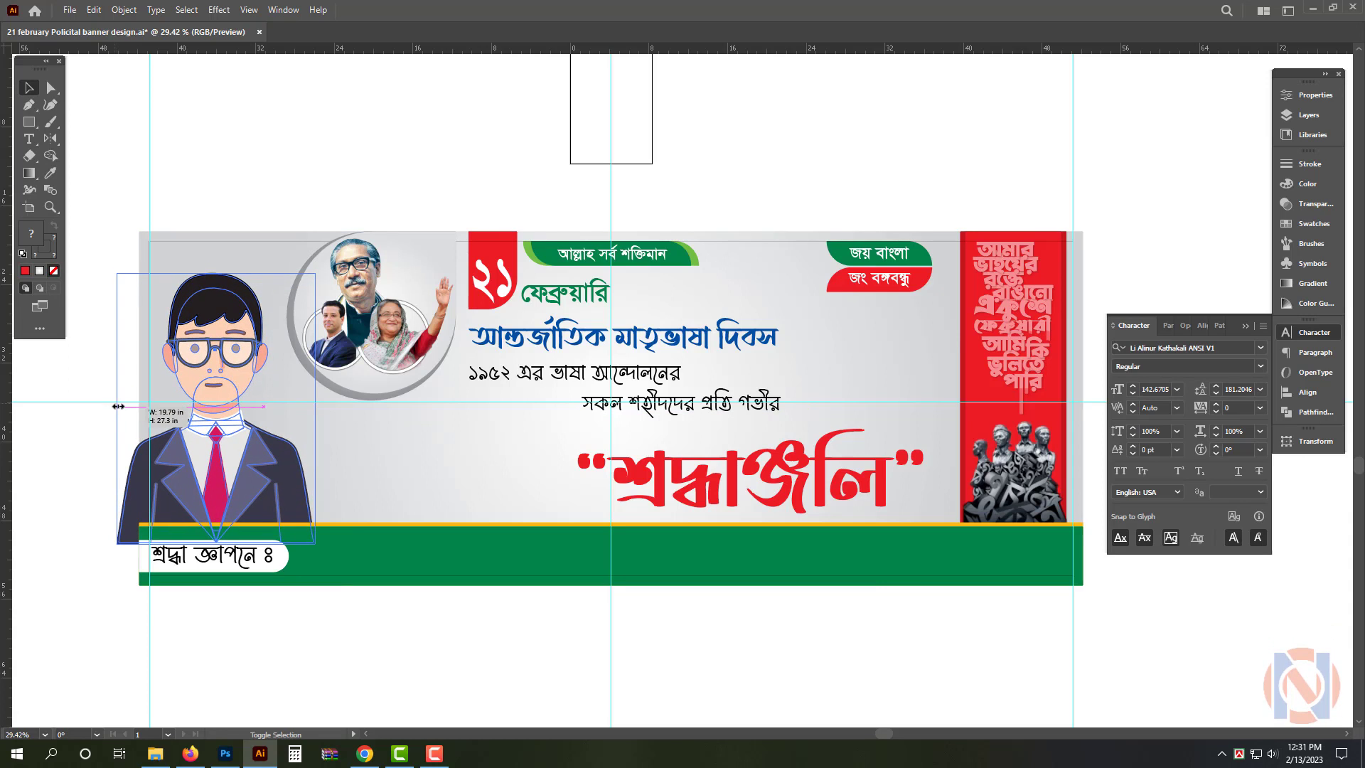
pyautogui.moveTo(264, 464); pyautogui.dragTo(256, 485)
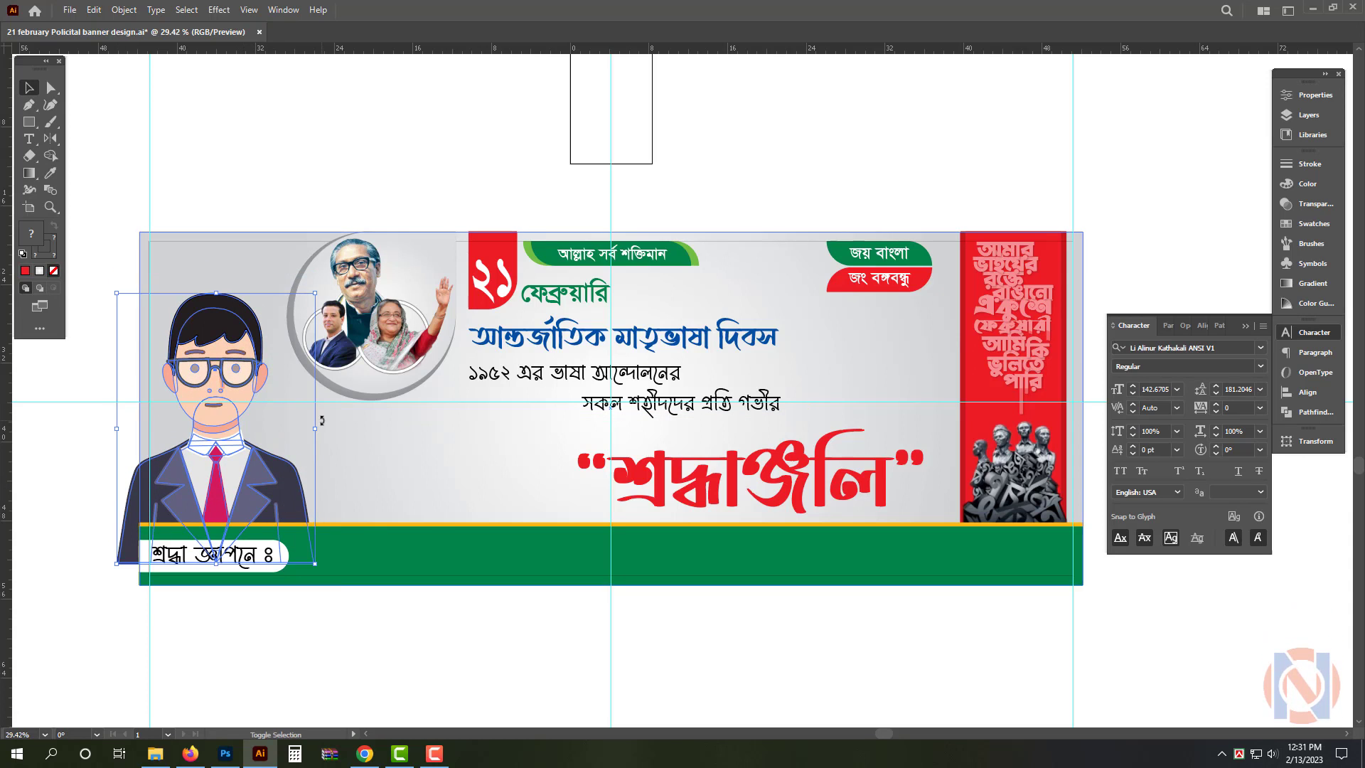
pyautogui.moveTo(324, 432); pyautogui.dragTo(332, 431)
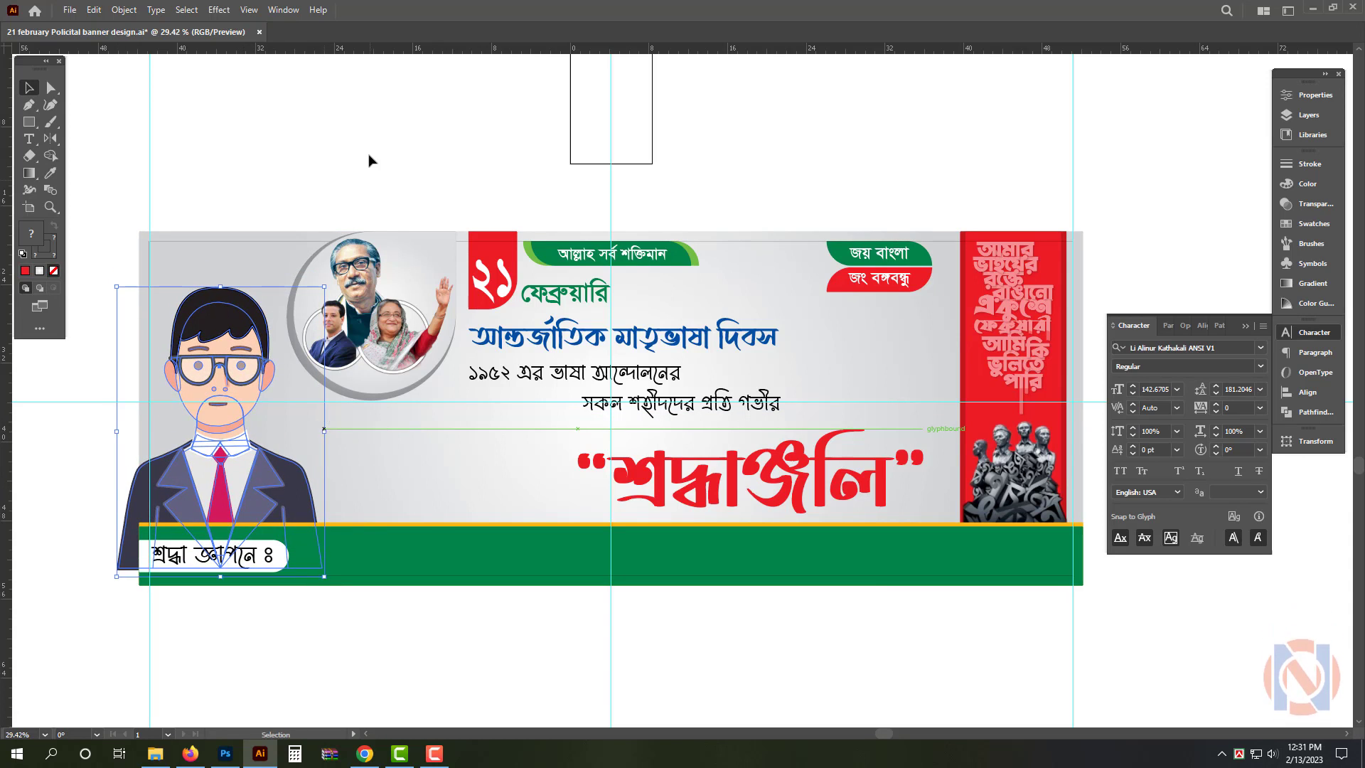
# Deselect the portrait and hide the guides and all panels for a clear view of the banner.
pyautogui.click(369, 160)
pyautogui.hotkey('ctrl', ';')
pyautogui.press('Tab')
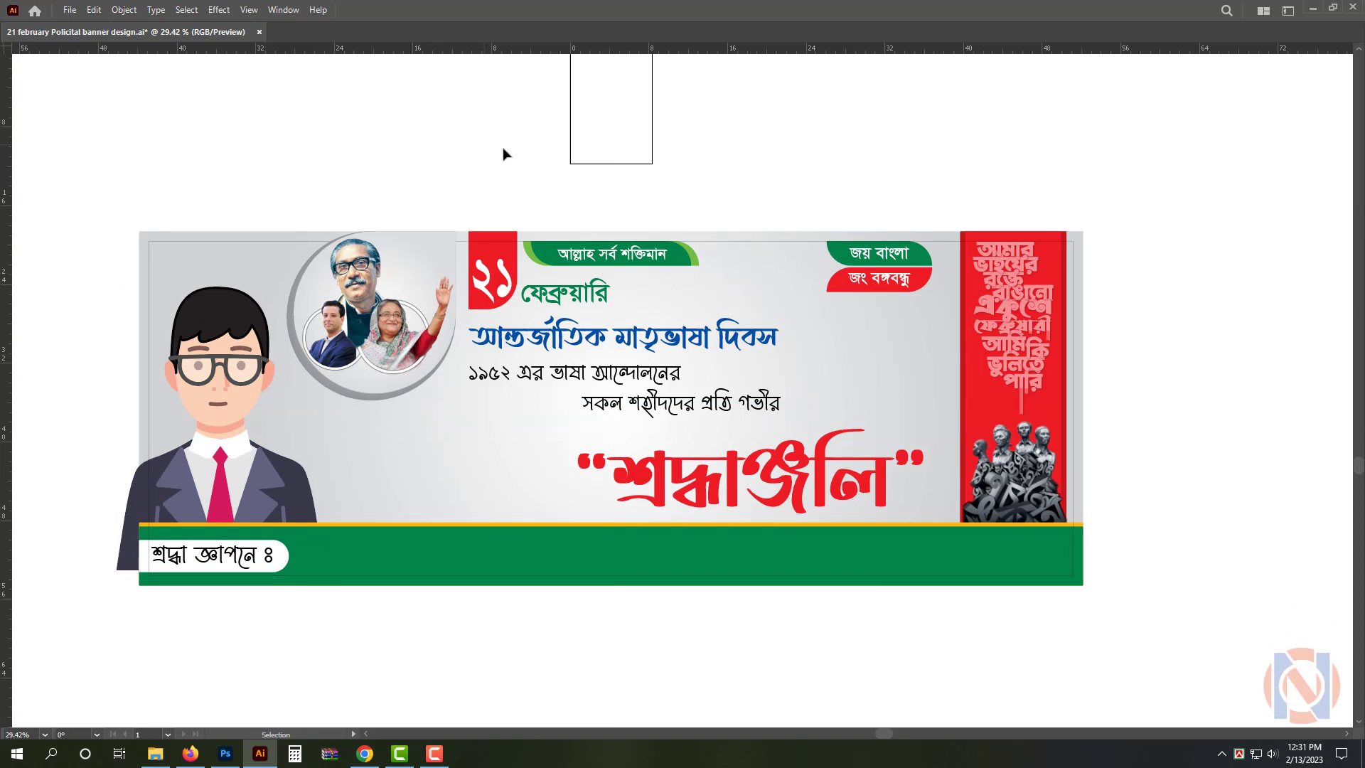
# Narrow the “শ্রদ্ধাঞ্জলি” title slightly and nudge it up, closer to the black text line above.
pyautogui.scroll(1, 435, 472)
pyautogui.moveTo(500, 510); pyautogui.dragTo(516, 442)
pyautogui.moveTo(830, 449); pyautogui.dragTo(802, 461)
pyautogui.moveTo(828, 382); pyautogui.dragTo(860, 400)
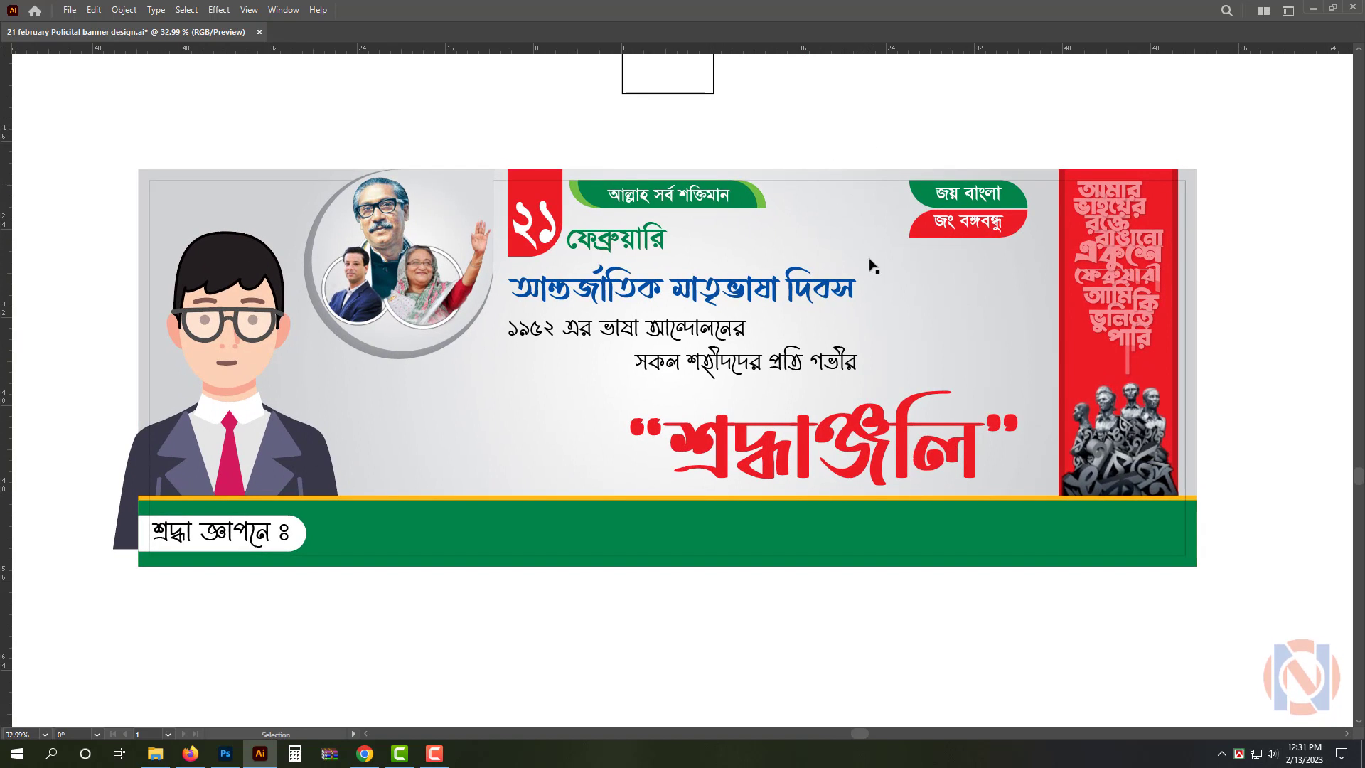
pyautogui.moveTo(869, 446)
pyautogui.mouseDown()
pyautogui.moveTo(851, 453)
pyautogui.moveTo(875, 455)
pyautogui.mouseUp()
pyautogui.click(830, 453)
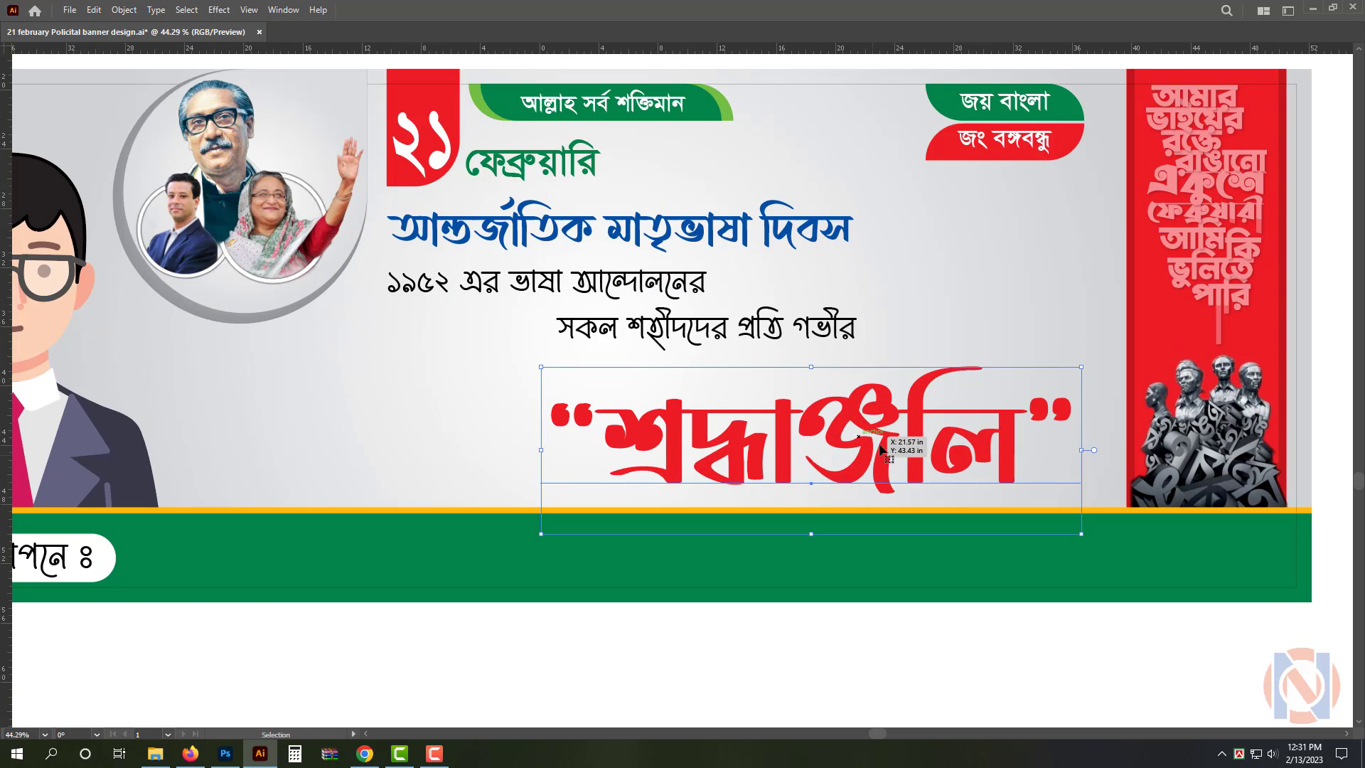
pyautogui.moveTo(1007, 425)
pyautogui.mouseDown()
pyautogui.moveTo(969, 428)
pyautogui.moveTo(984, 427)
pyautogui.mouseUp()
pyautogui.hotkey('ctrl', 'z')
pyautogui.press('v')
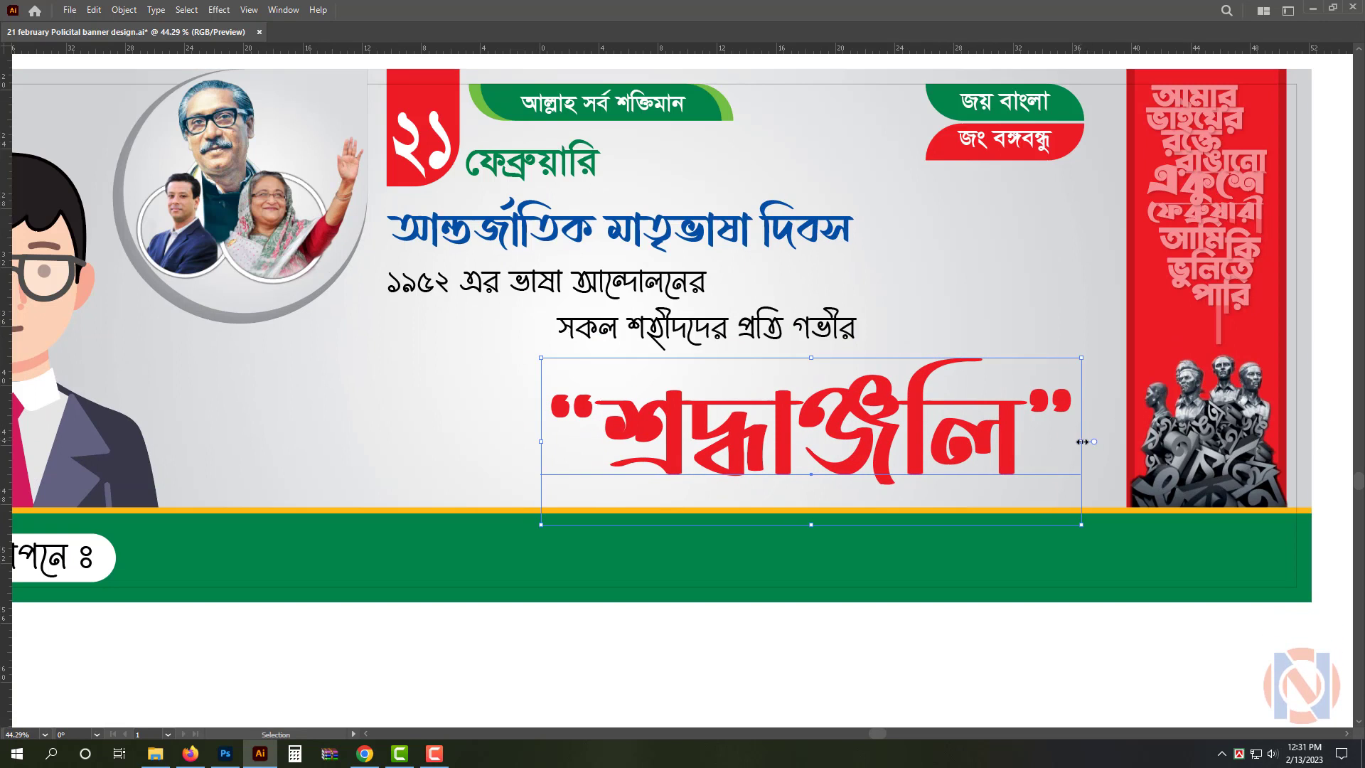
pyautogui.moveTo(1081, 442); pyautogui.dragTo(1064, 442)
pyautogui.moveTo(841, 447); pyautogui.dragTo(841, 438)
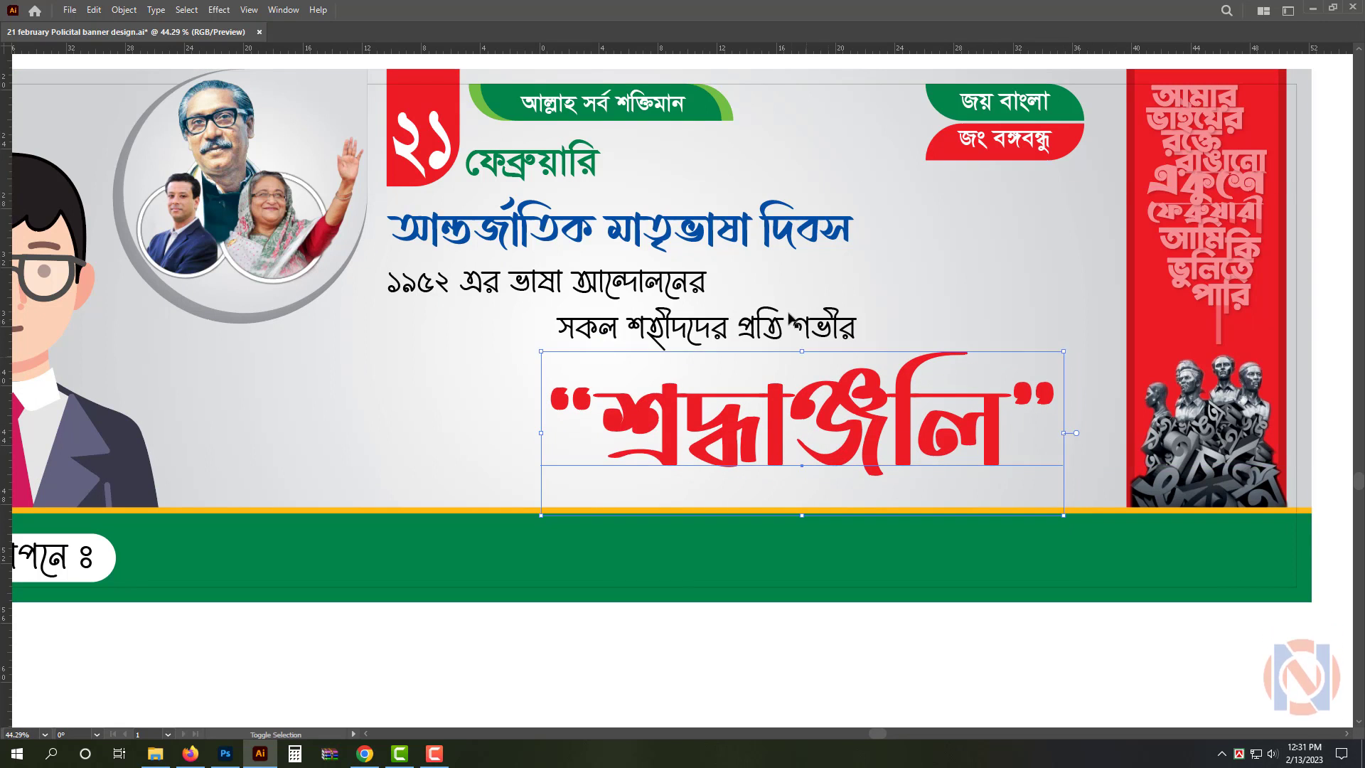
# Scale up the “শ্রদ্ধাঞ্জলি” title, the blue headline and the two black lines slightly as one selection.
pyautogui.keyDown('shift'); pyautogui.click(787, 324); pyautogui.keyUp('shift')
pyautogui.keyDown('shift'); pyautogui.click(668, 292); pyautogui.keyUp('shift')
pyautogui.keyDown('shift'); pyautogui.click(672, 235); pyautogui.keyUp('shift')
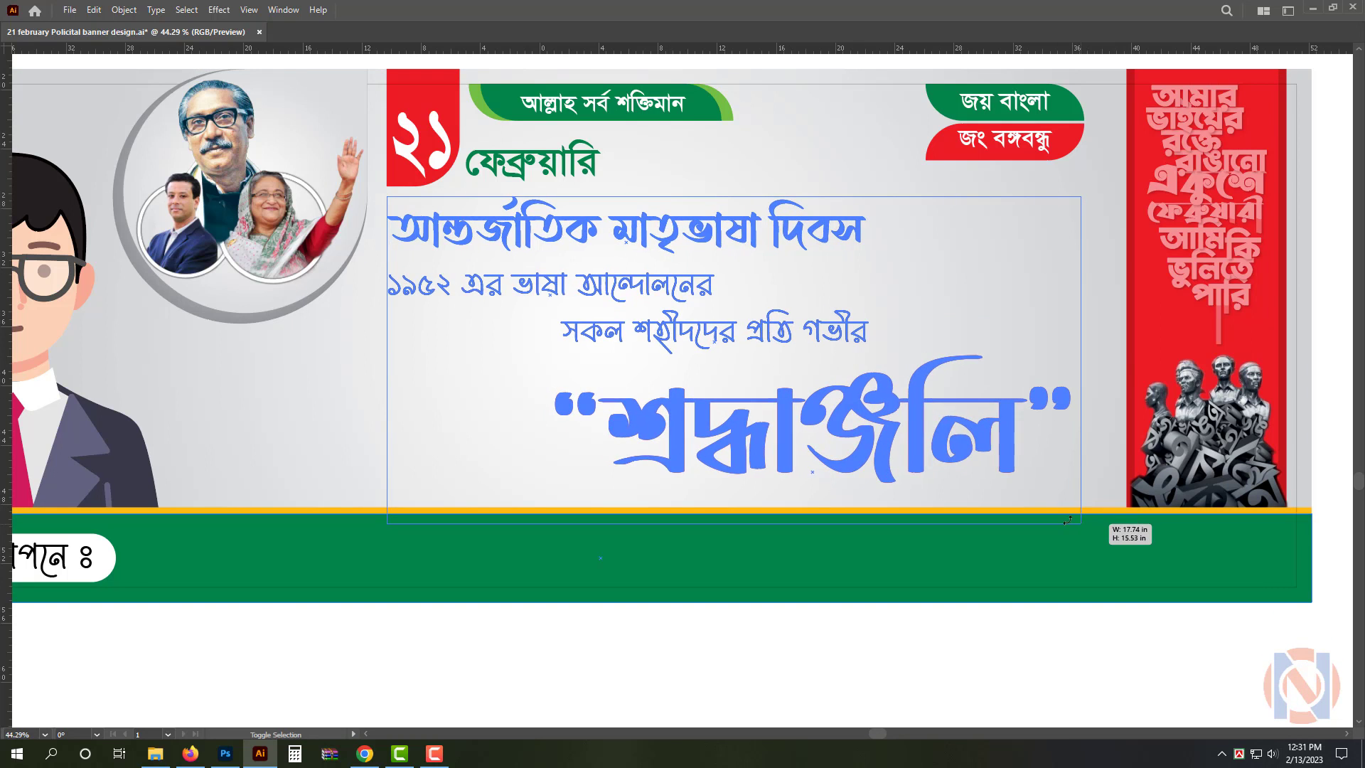
# Place the Shaheed Minar map artwork below the circular portraits and enlarge it to fill the space above the yellow line.
pyautogui.scroll(-3, 858, 305)
pyautogui.moveTo(932, 351); pyautogui.dragTo(928, 454)
pyautogui.click(1033, 164)
pyautogui.moveTo(1035, 182); pyautogui.dragTo(982, 260)
pyautogui.click(786, 160)
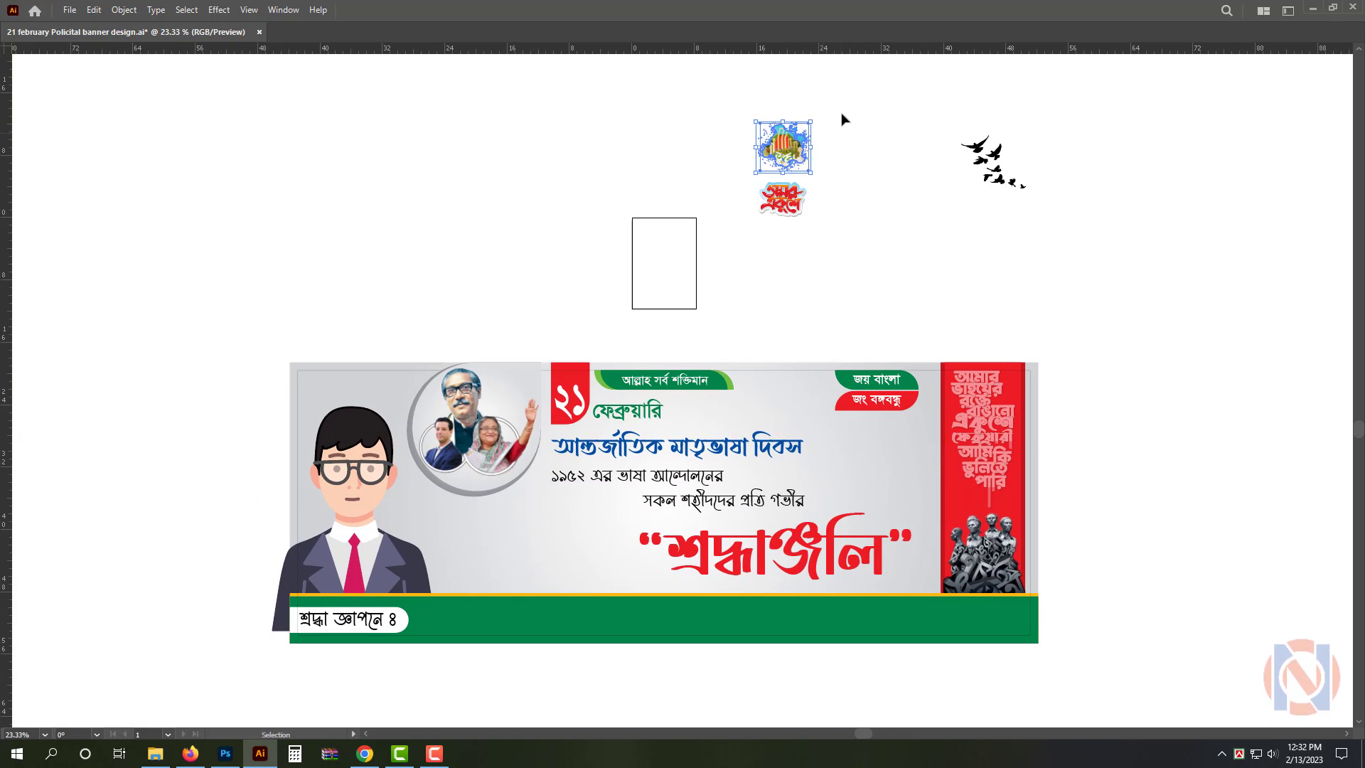
pyautogui.moveTo(789, 156); pyautogui.dragTo(513, 531)
pyautogui.scroll(3, 536, 546)
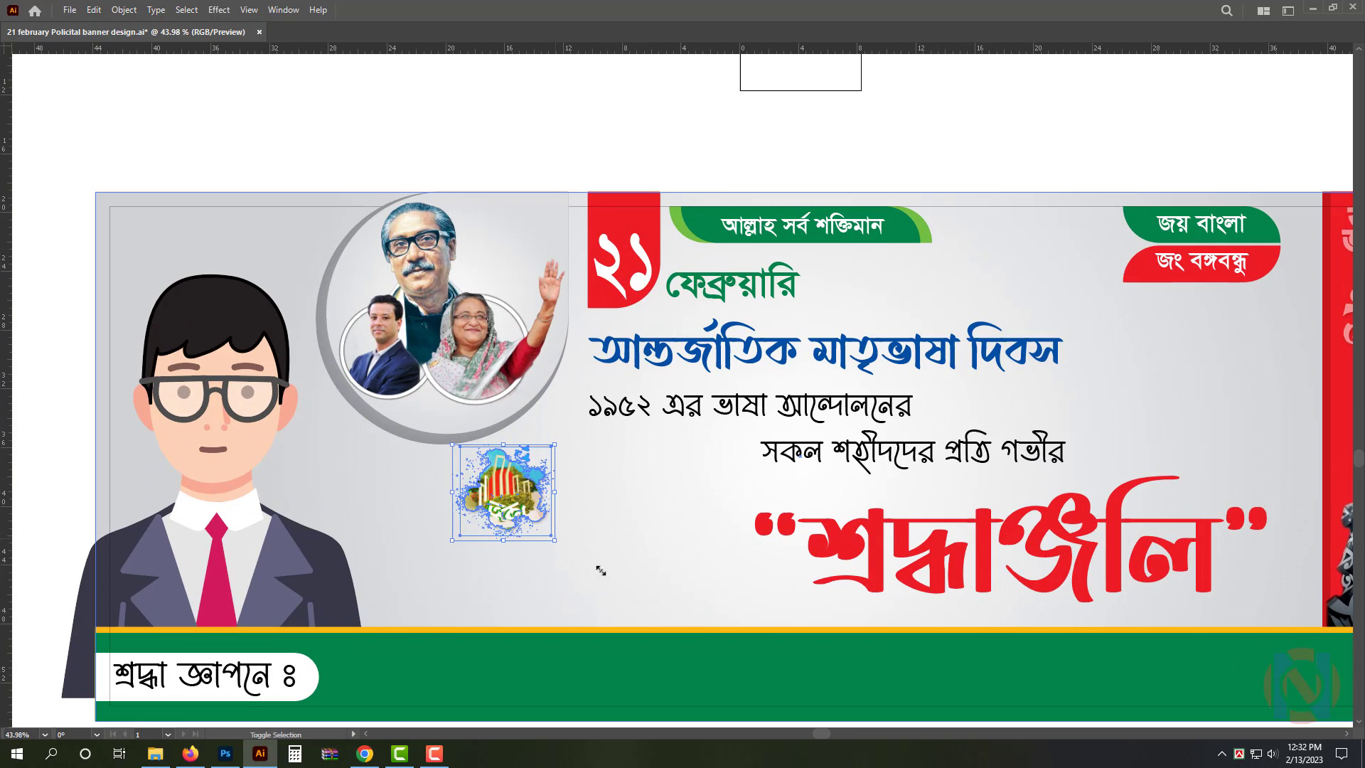
pyautogui.moveTo(601, 571); pyautogui.dragTo(640, 612)
pyautogui.press('z')
pyautogui.keyDown('alt'); pyautogui.click(366, 547); pyautogui.keyUp('alt')
pyautogui.keyDown('alt'); pyautogui.click(360, 531); pyautogui.keyUp('alt')
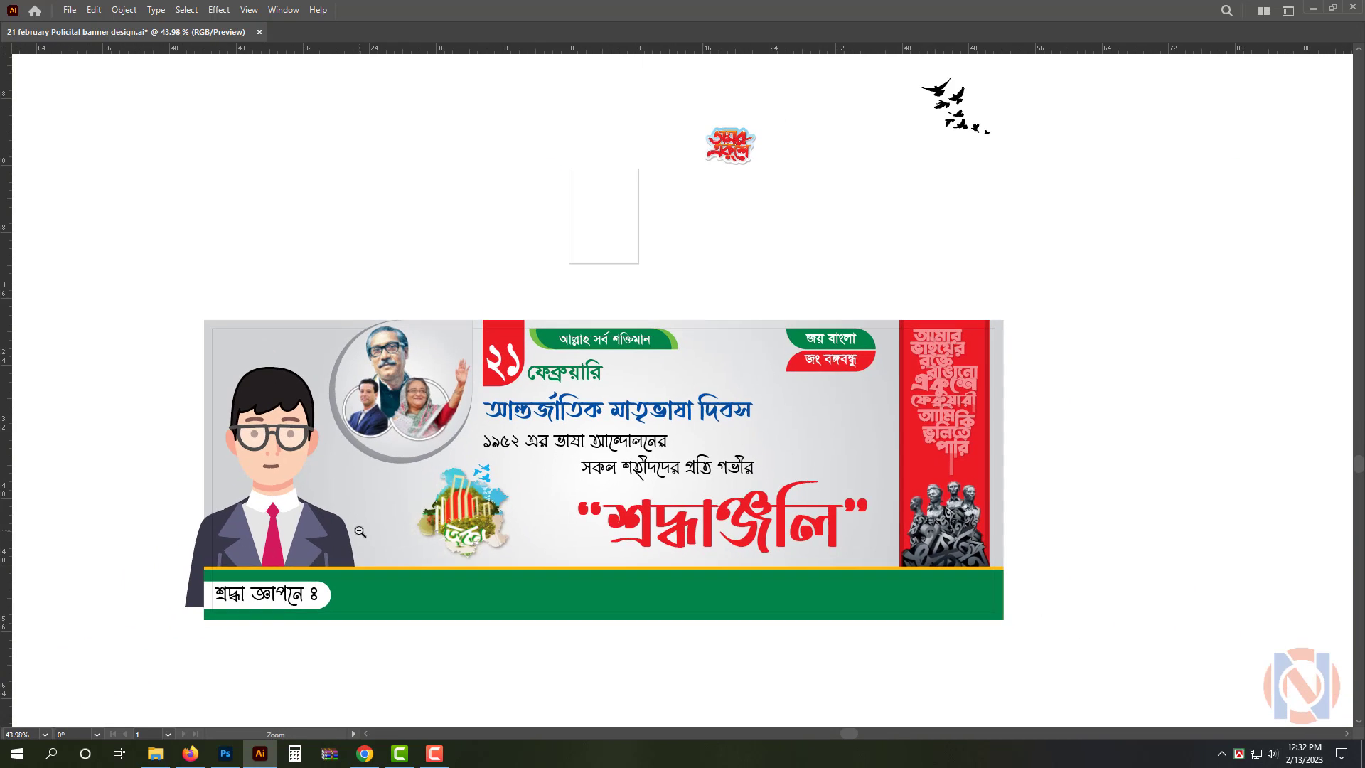
# Try the Shaheed Minar artwork below the slogan bars with the “শ্রদ্ধাঞ্জলি” title shifted left, and return both to their earlier places.
pyautogui.press('v')
pyautogui.click(475, 517)
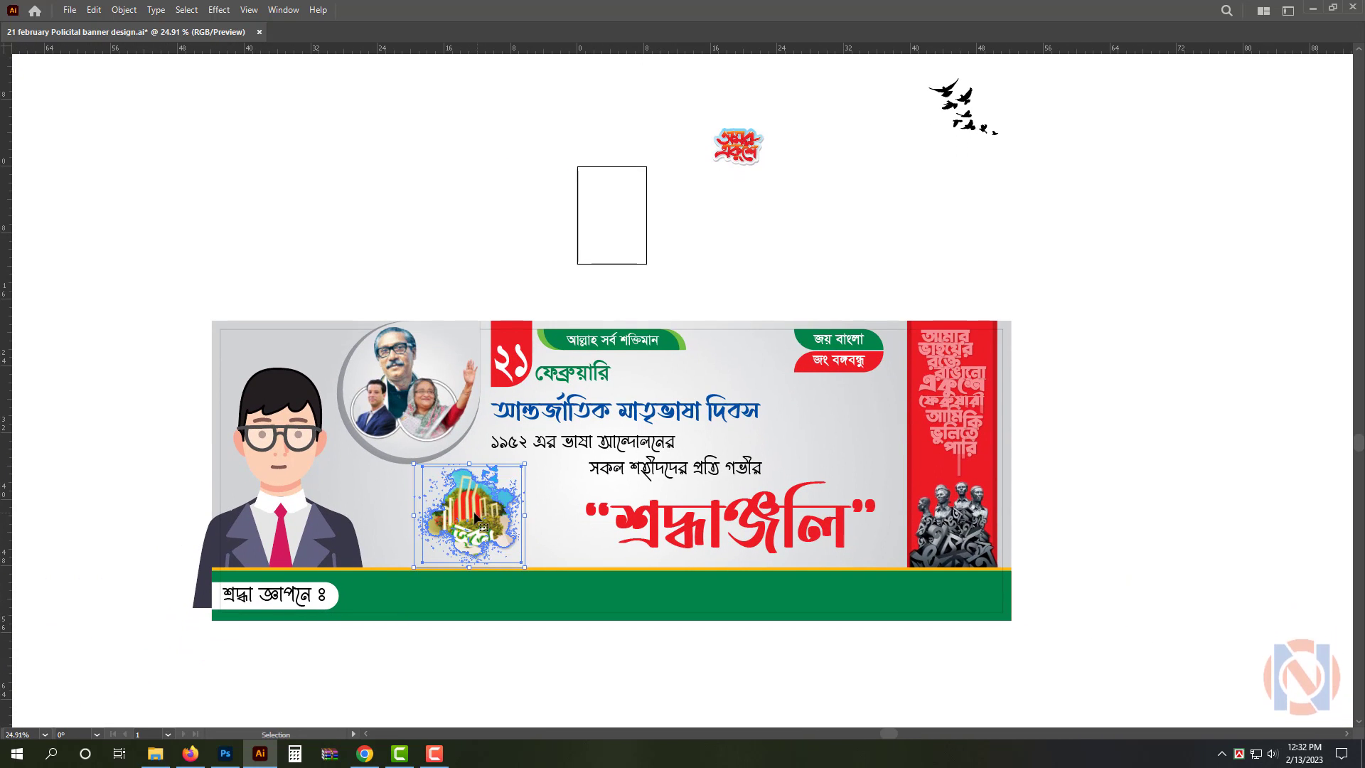
pyautogui.scroll(1, 475, 517)
pyautogui.moveTo(466, 519); pyautogui.dragTo(926, 421)
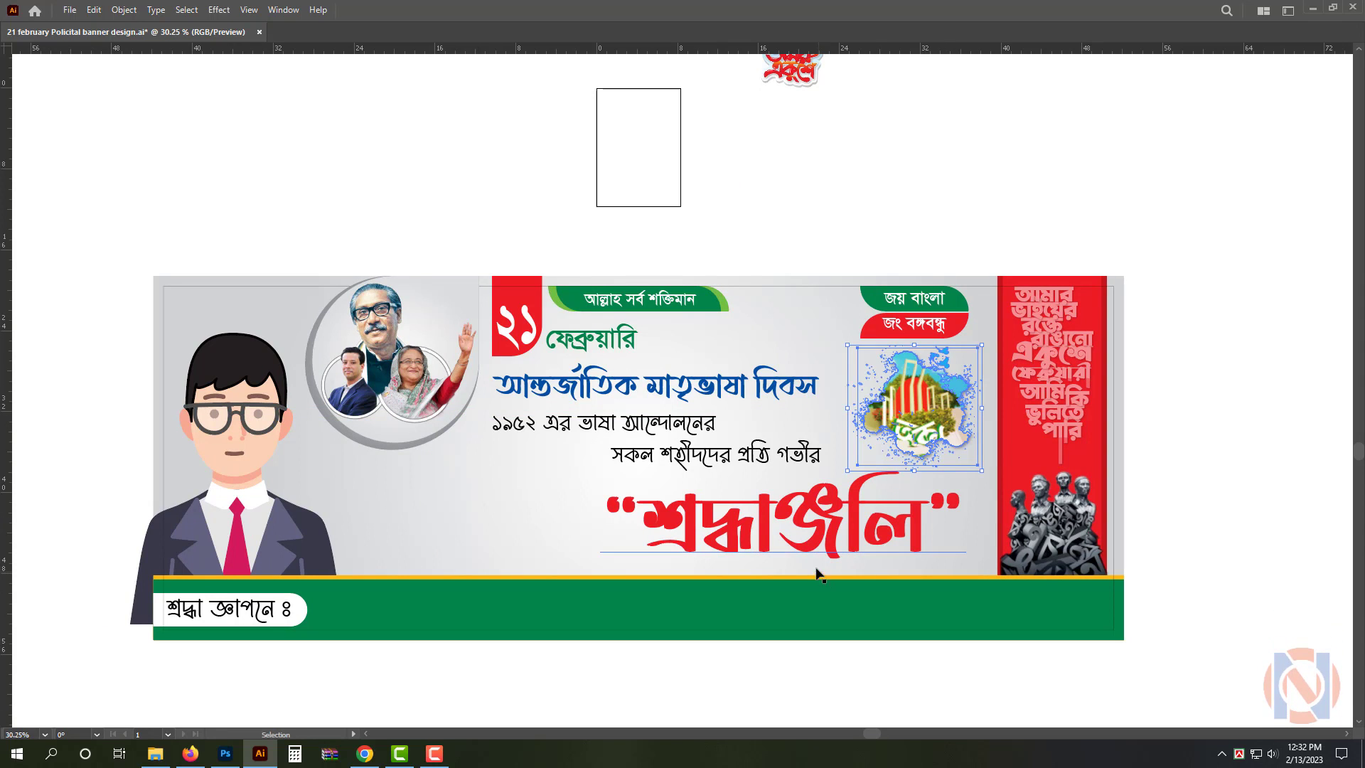
pyautogui.moveTo(836, 535); pyautogui.dragTo(721, 534)
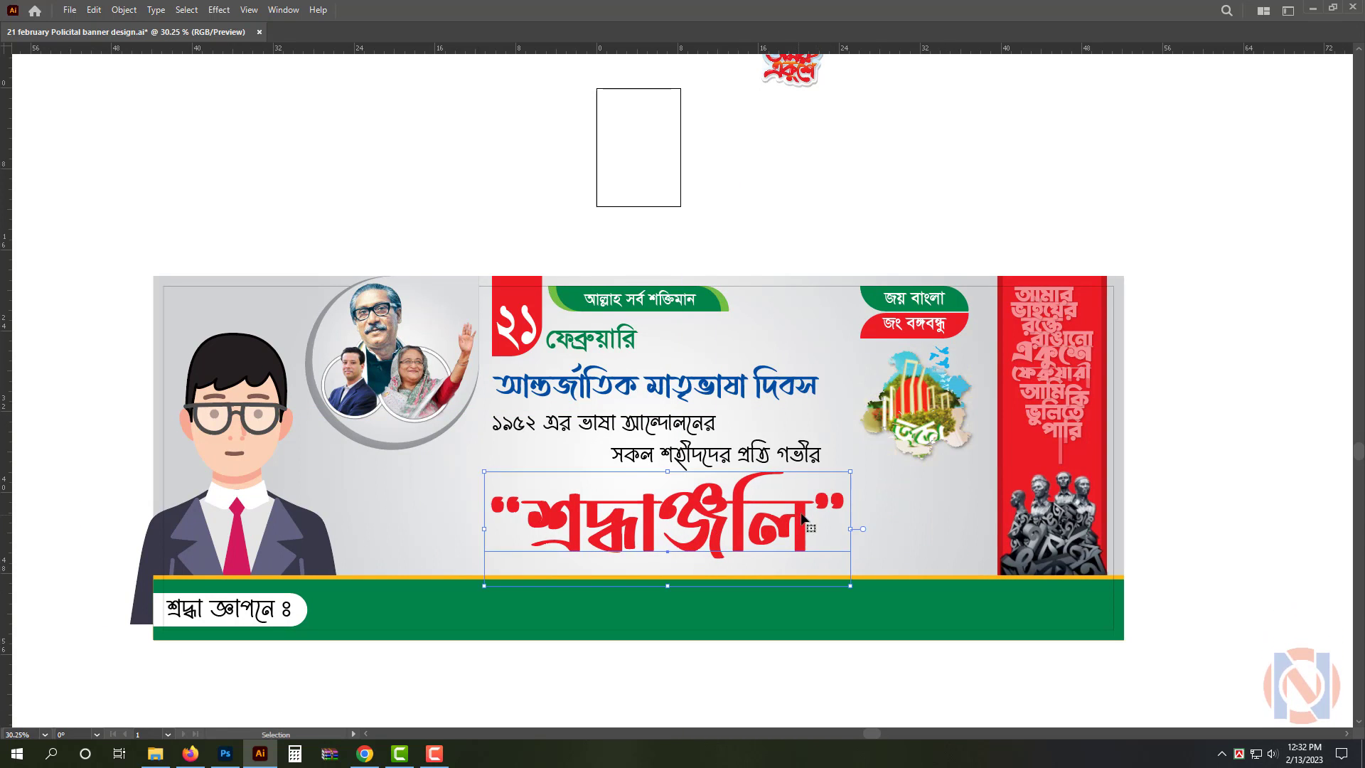
pyautogui.scroll(2, 802, 519)
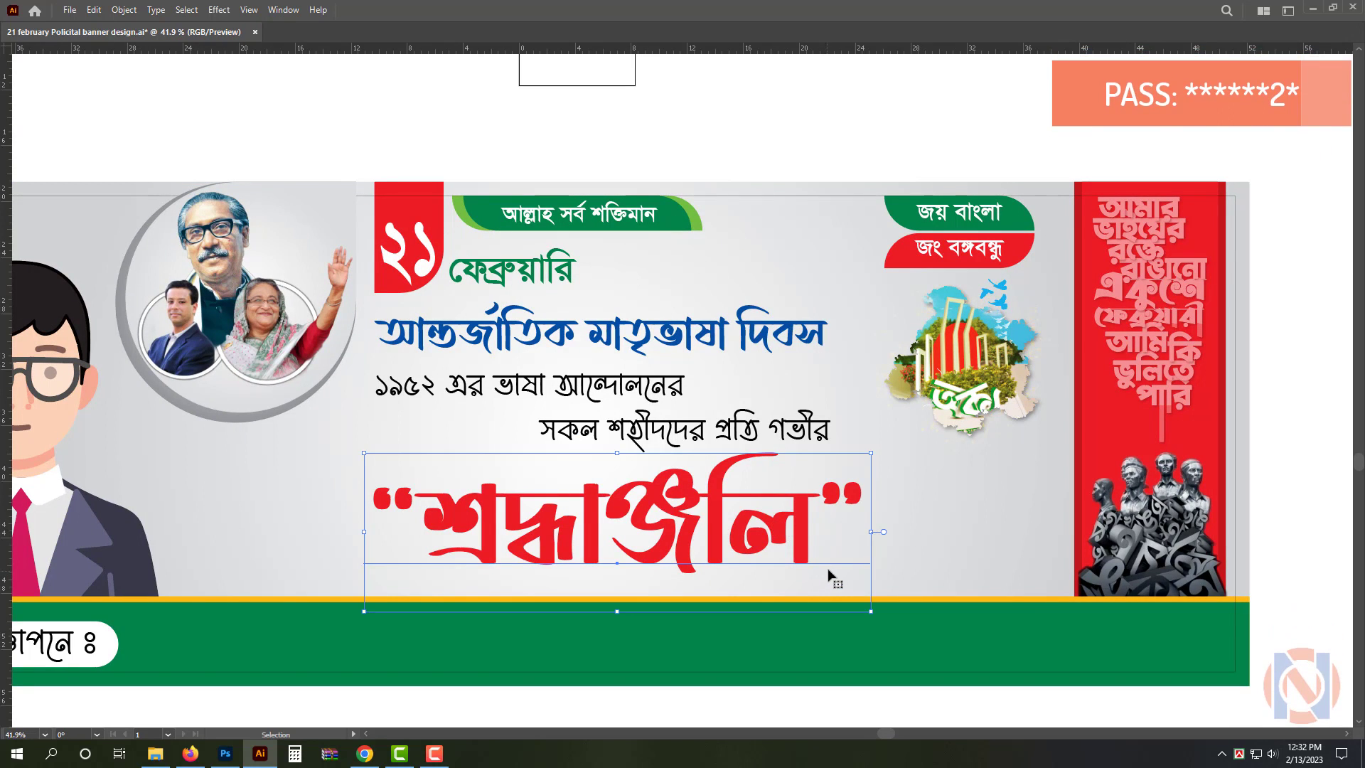
pyautogui.hotkey('ctrl', 'z')
pyautogui.moveTo(980, 359); pyautogui.dragTo(360, 505)
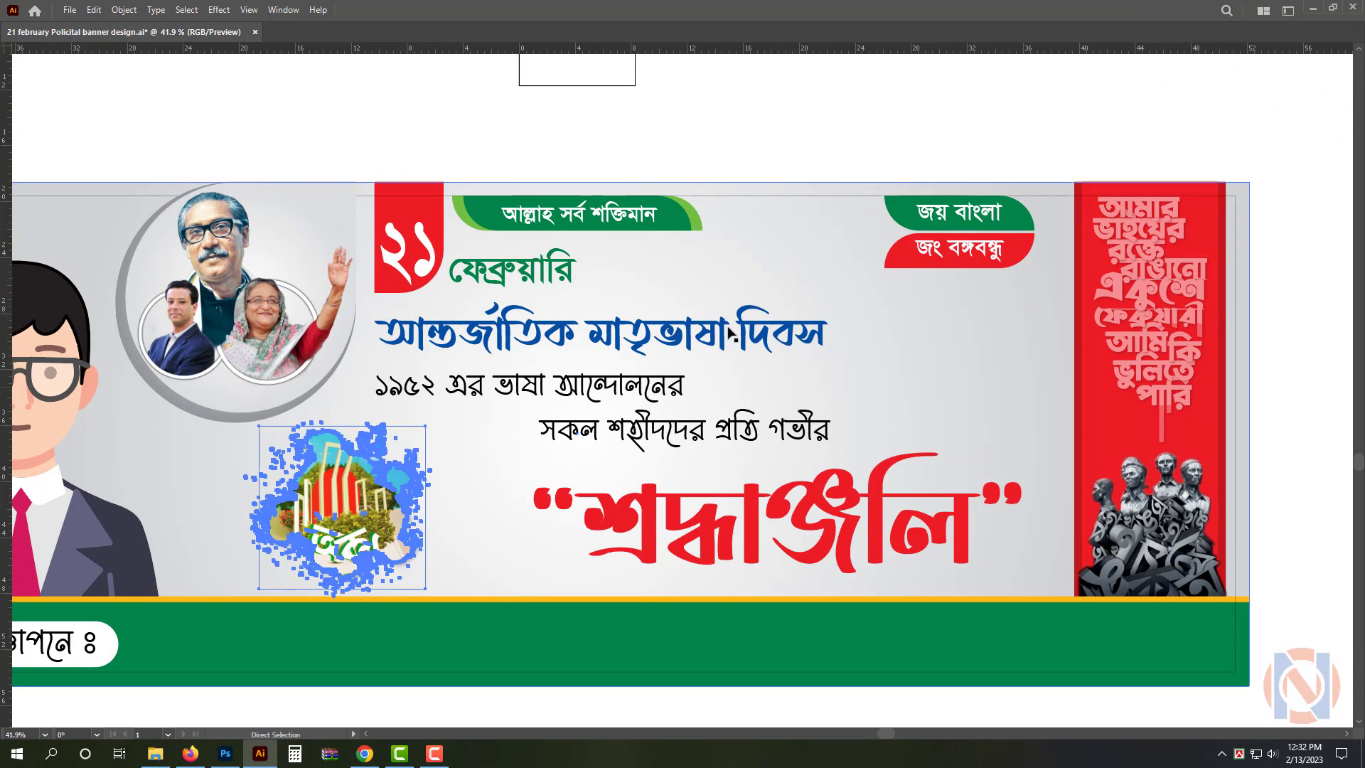
# Place the “অমর একুশে” lettering over the lower part of the Shaheed Minar artwork and enlarge it to cover the artwork's own text.
pyautogui.scroll(-2, 807, 128)
pyautogui.scroll(2, 899, 147)
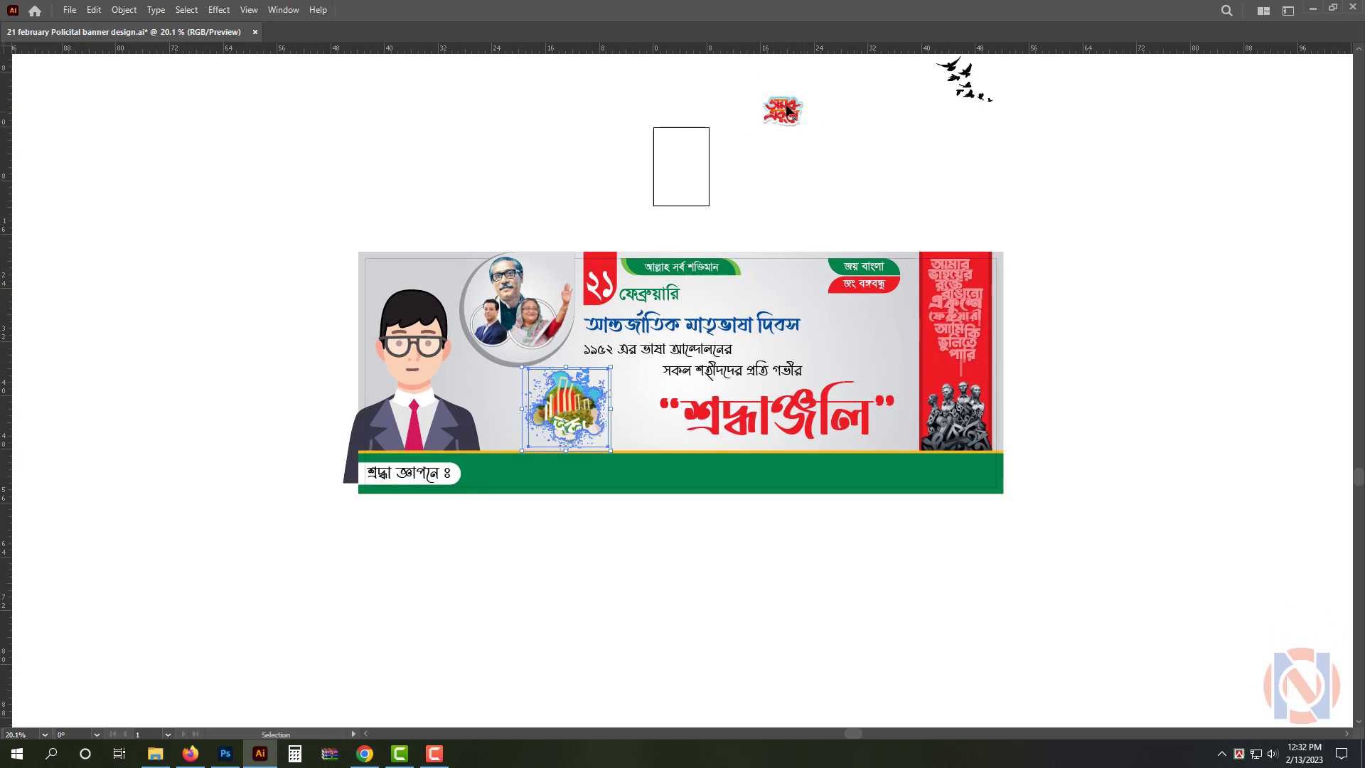
pyautogui.moveTo(785, 111); pyautogui.dragTo(847, 488)
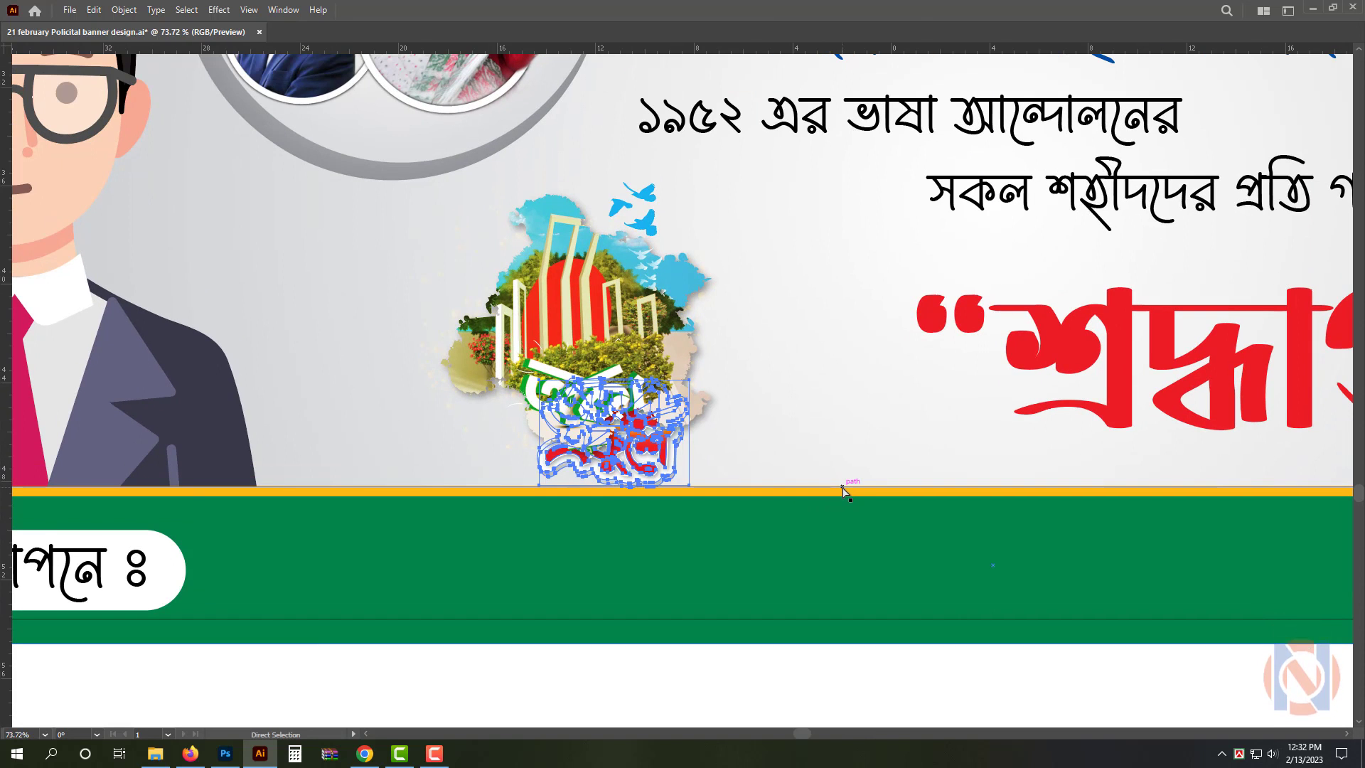
pyautogui.moveTo(635, 433); pyautogui.dragTo(679, 408)
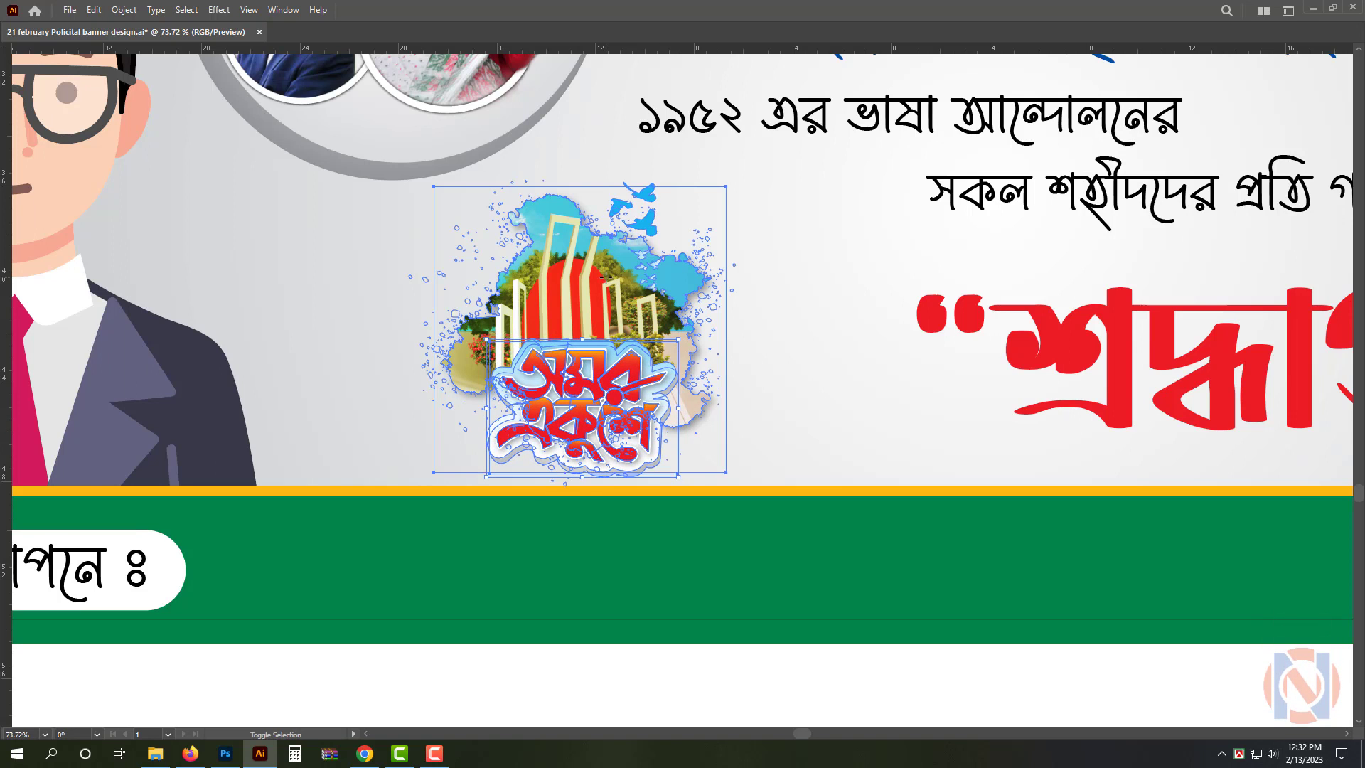
# Enlarge the Shaheed Minar artwork and “অমর একুশে” lettering together to about 16.4 by 16.6 in, and shift them slightly right.
pyautogui.keyDown('shift'); pyautogui.click(651, 284); pyautogui.keyUp('shift')
pyautogui.moveTo(736, 180); pyautogui.dragTo(788, 145)
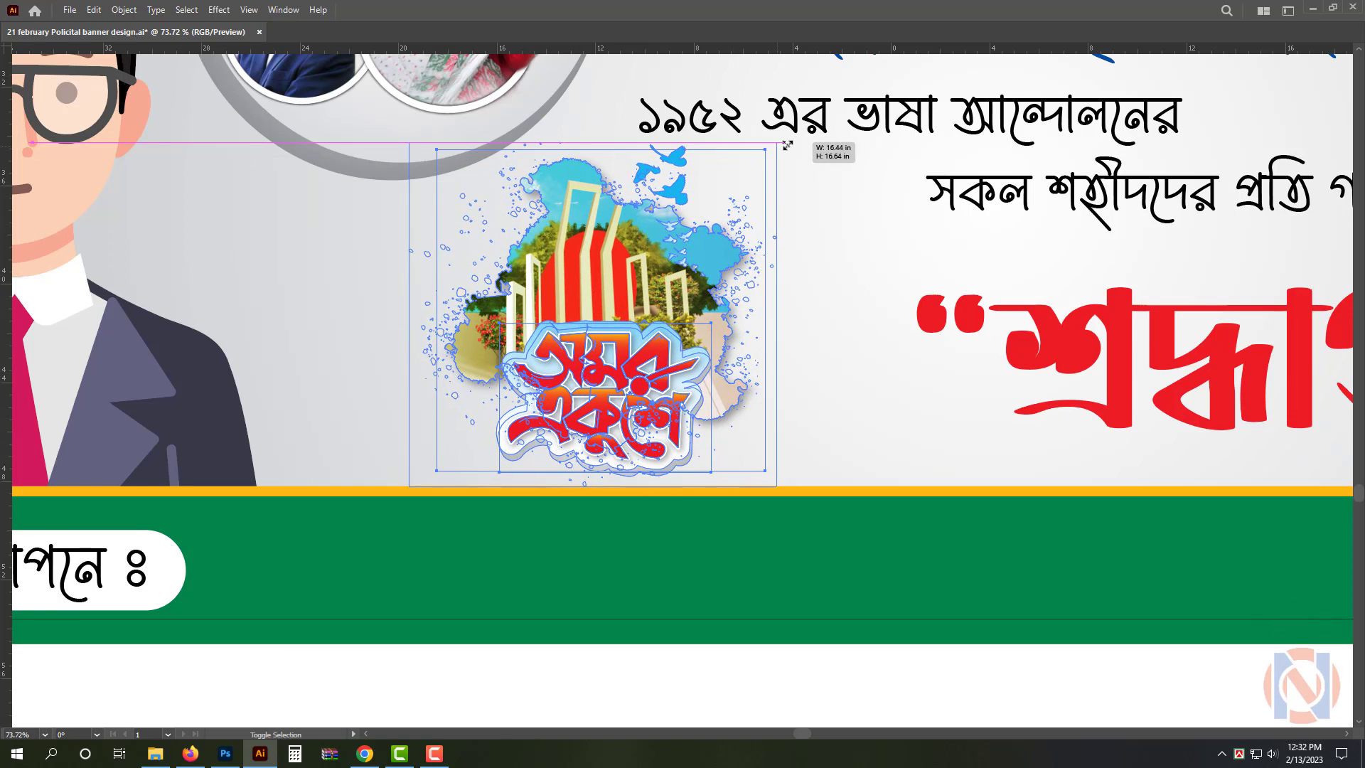
pyautogui.moveTo(690, 288); pyautogui.dragTo(730, 286)
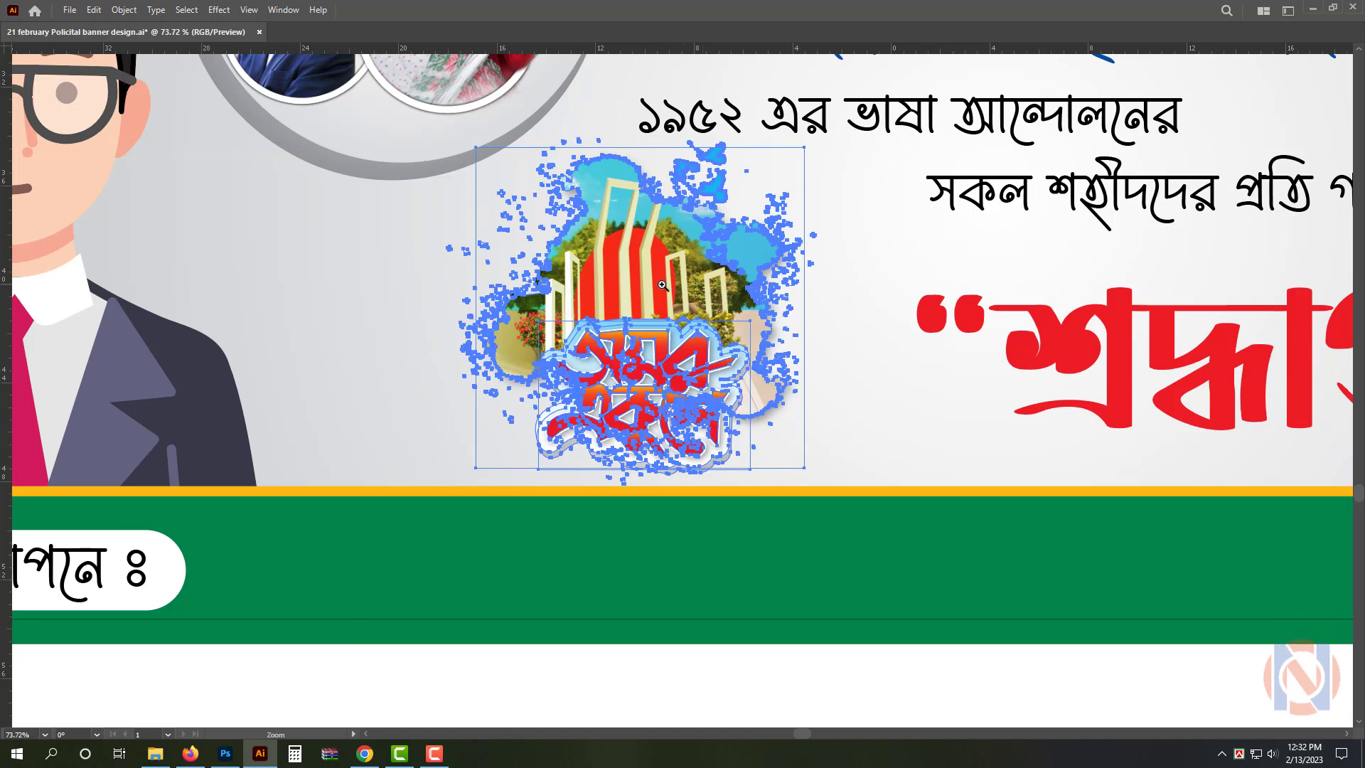
# Enlarge the Shaheed Minar artwork and “অমর একুশে” lettering together until they reach just above the yellow line, and nudge them slightly right.
pyautogui.scroll(-2, 711, 290)
pyautogui.moveTo(667, 350); pyautogui.dragTo(674, 288)
pyautogui.moveTo(571, 477)
pyautogui.mouseDown()
pyautogui.moveTo(589, 477)
pyautogui.moveTo(568, 477)
pyautogui.mouseUp()
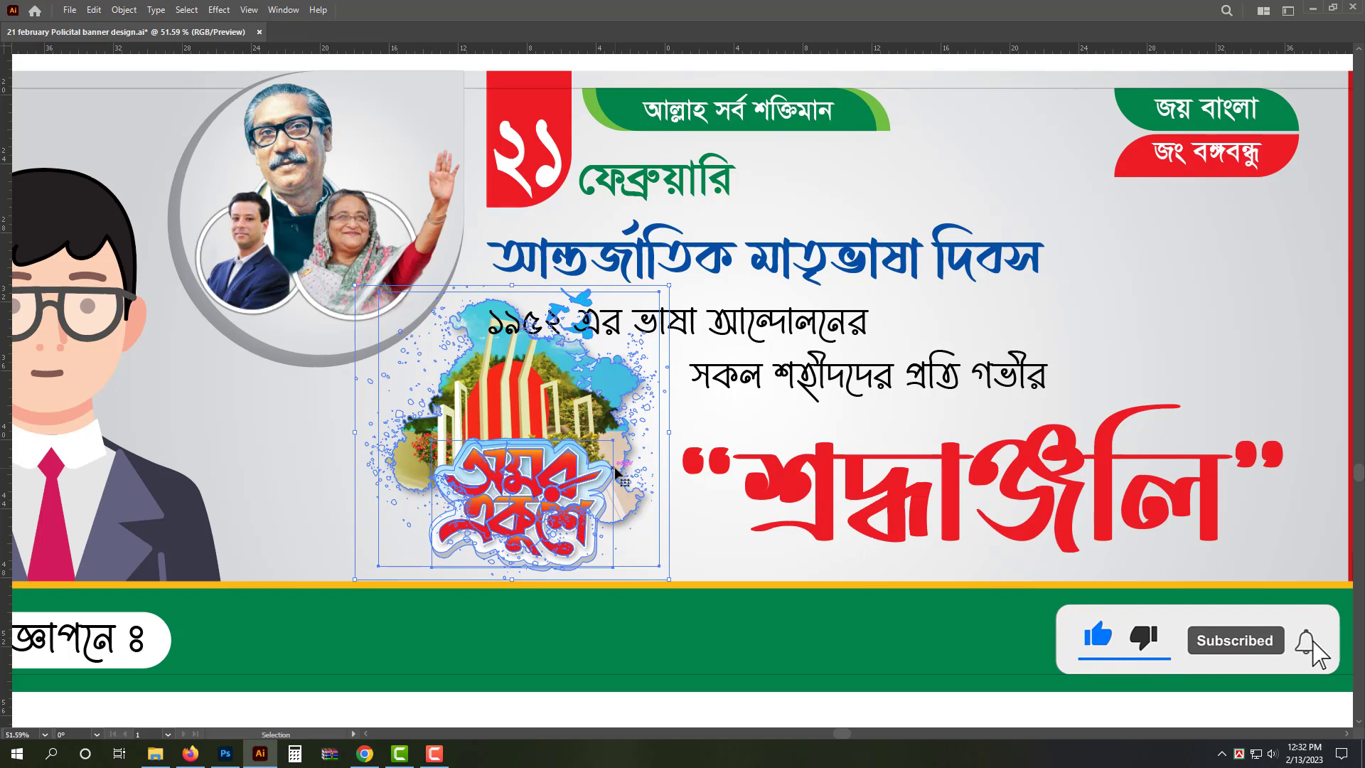
pyautogui.hotkey('shift', 'Right')
pyautogui.hotkey('shift', 'Right')
pyautogui.hotkey('shift', 'Down')
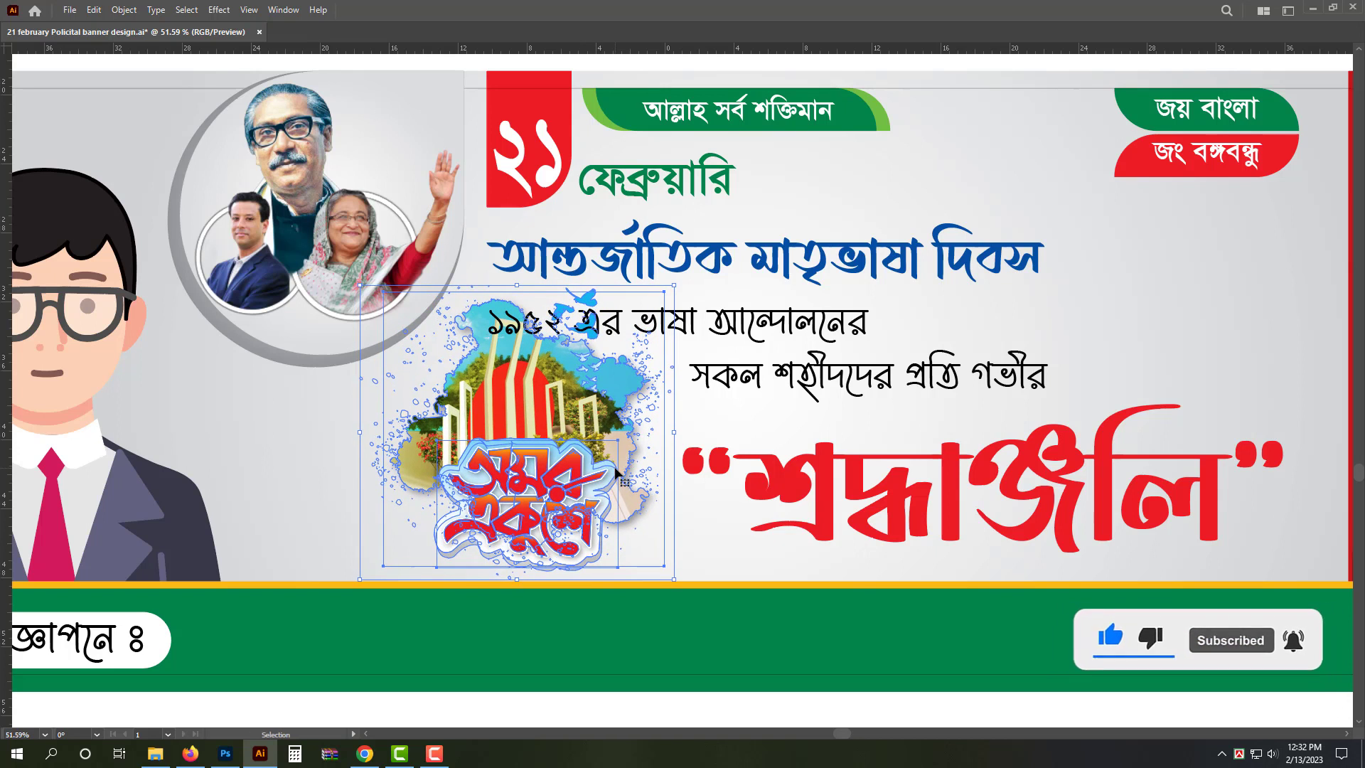
# Shift the lines “১৯৫২ এর ভাষা আন্দোলনের” and “সকল শহীদদের প্রতি গভীর” together to the right, clear of the Shaheed Minar artwork.
pyautogui.moveTo(731, 354); pyautogui.dragTo(812, 340)
pyautogui.click(701, 388)
pyautogui.keyDown('shift'); pyautogui.click(681, 334); pyautogui.keyUp('shift')
pyautogui.scroll(-3, 812, 340)
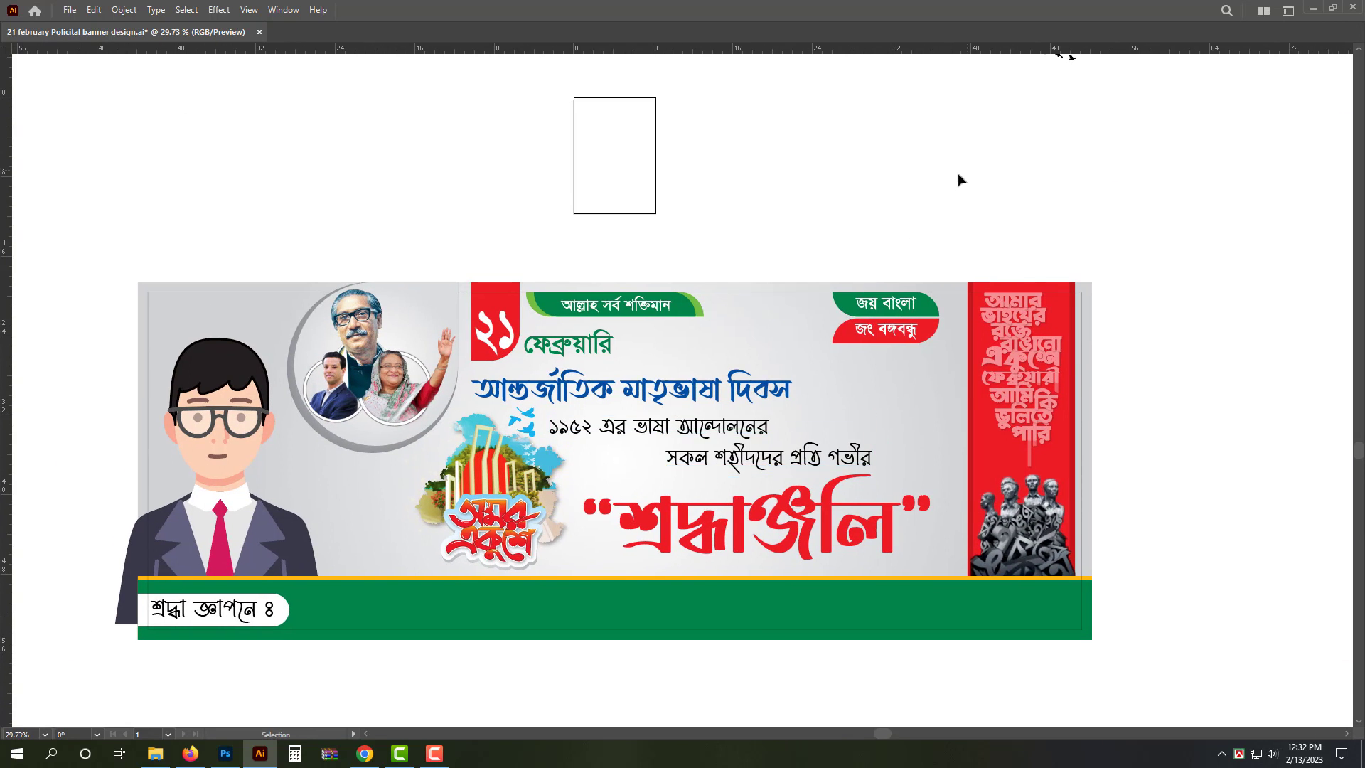
# Bring the flying bird silhouettes onto the banner below the “জং বঙ্গবন্ধু” bar and enlarge them to fill the space beside the headline.
pyautogui.scroll(-1, 960, 179)
pyautogui.scroll(3, 1032, 239)
pyautogui.moveTo(1045, 175); pyautogui.dragTo(924, 507)
pyautogui.scroll(4, 917, 541)
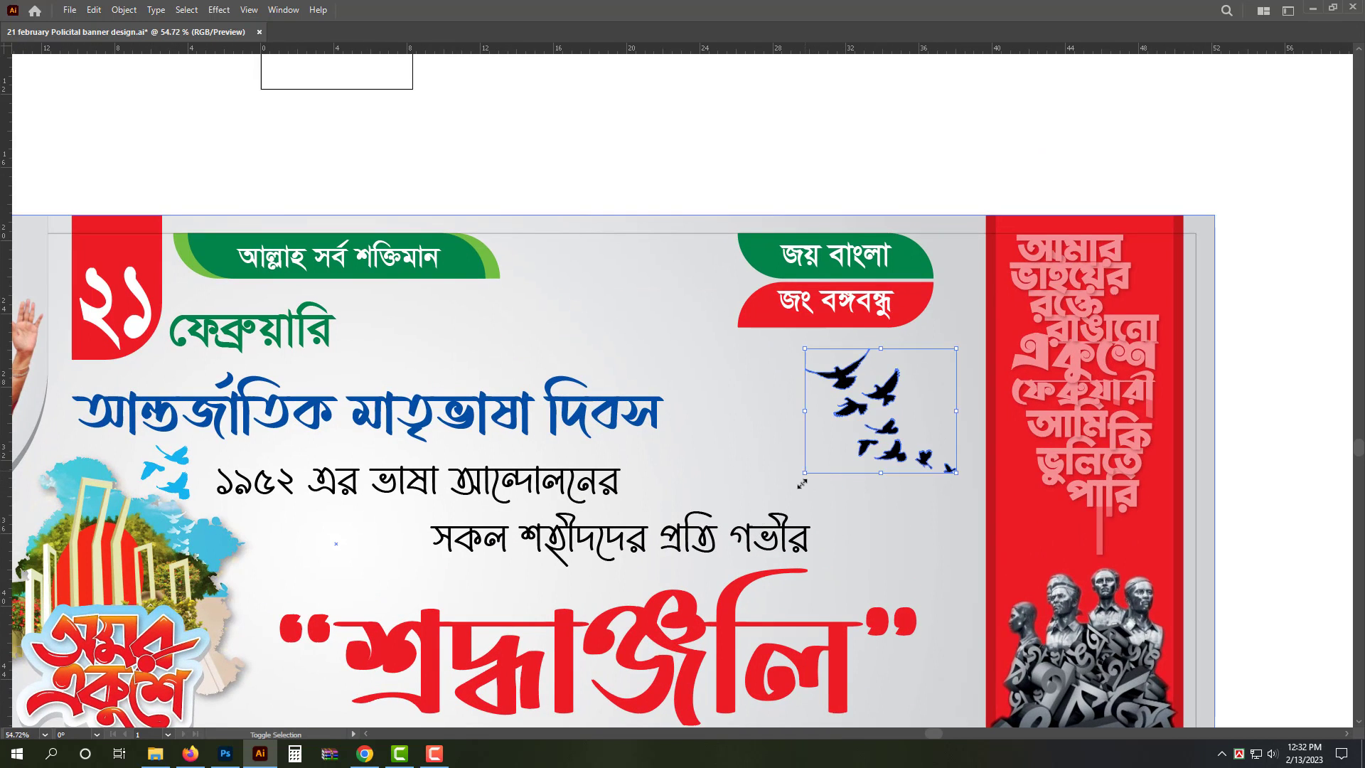
pyautogui.moveTo(802, 483); pyautogui.dragTo(732, 534)
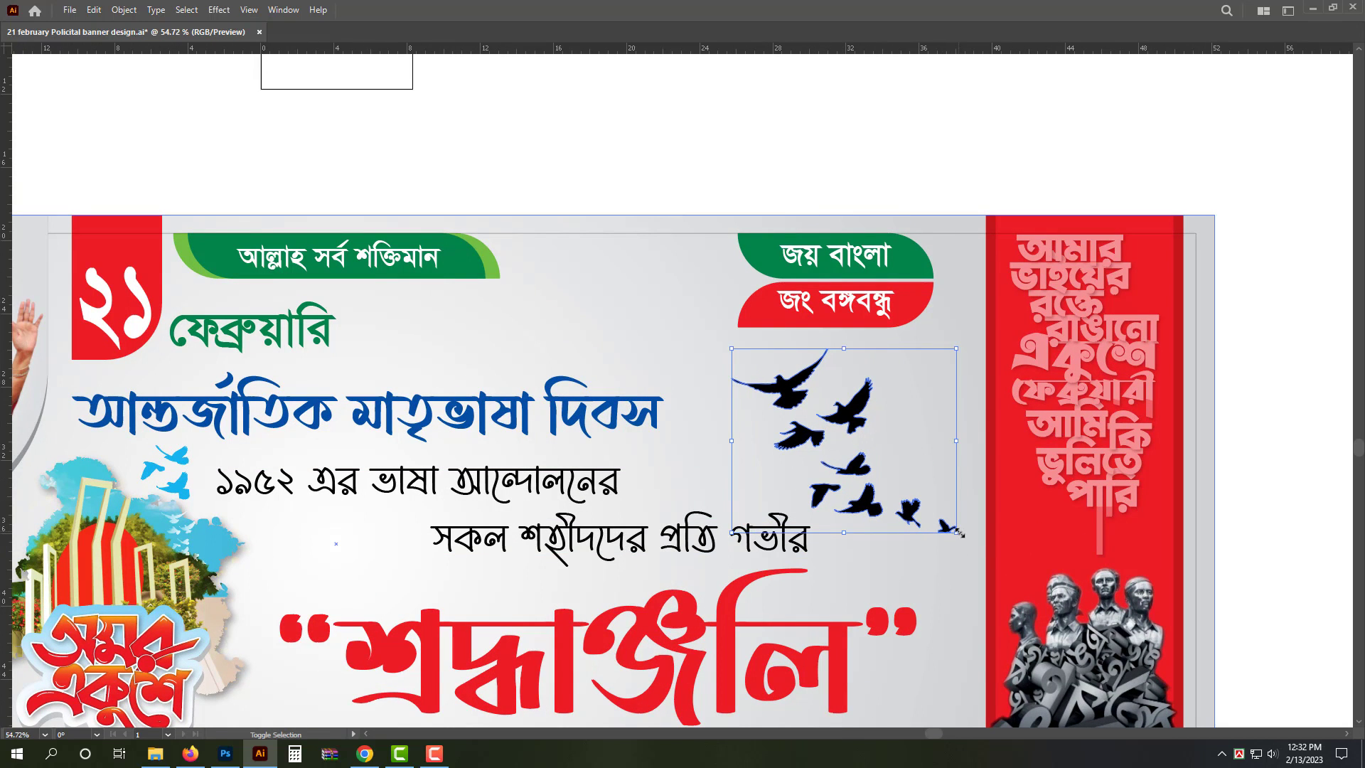
pyautogui.moveTo(959, 533); pyautogui.dragTo(975, 540)
pyautogui.click(891, 177)
# Duplicate the gradient background, narrow the copy to the area behind the cartoon portrait, and round its upper-right corner to a 23.61 in radius.
pyautogui.hotkey('ctrl', 'alt', 'space')
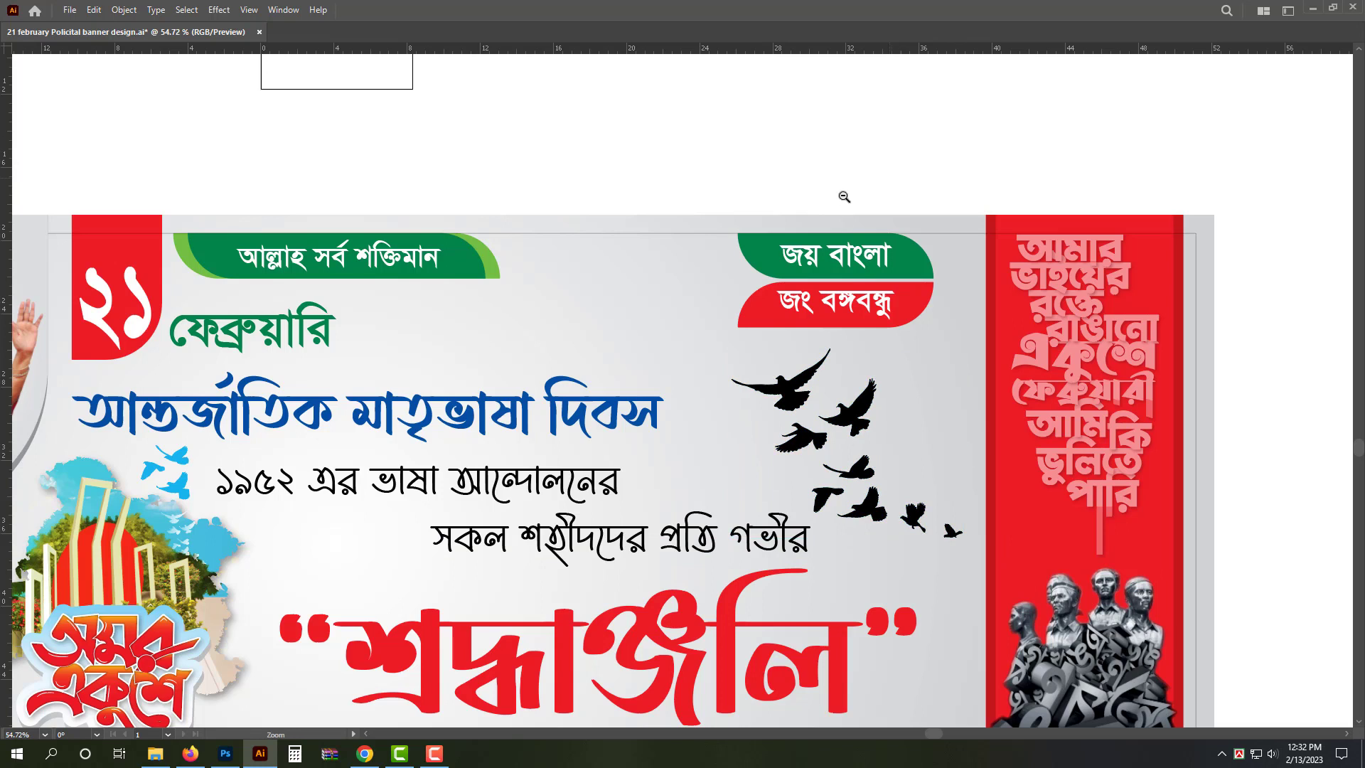
pyautogui.moveTo(844, 197); pyautogui.dragTo(786, 220)
pyautogui.press('space')
pyautogui.moveTo(645, 380); pyautogui.dragTo(773, 386)
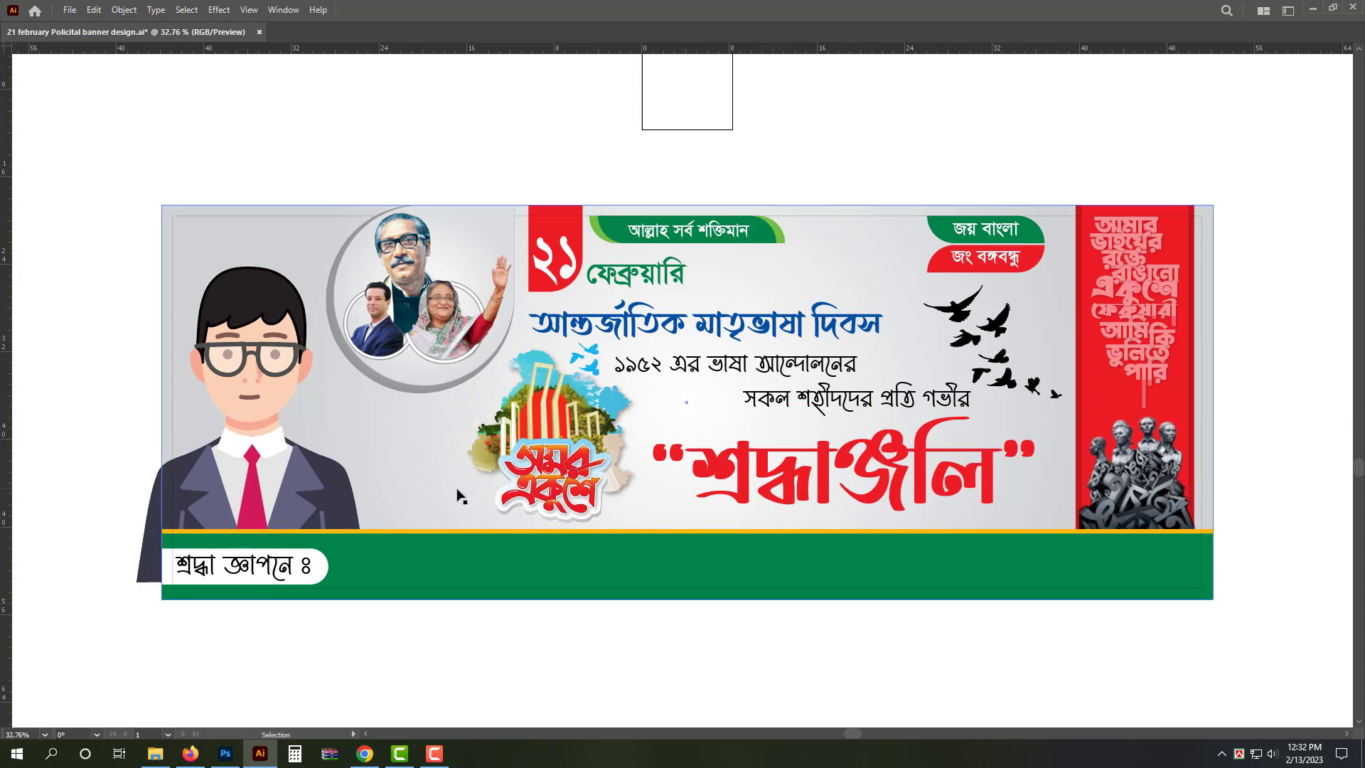
pyautogui.hotkey('ctrl', 'c')
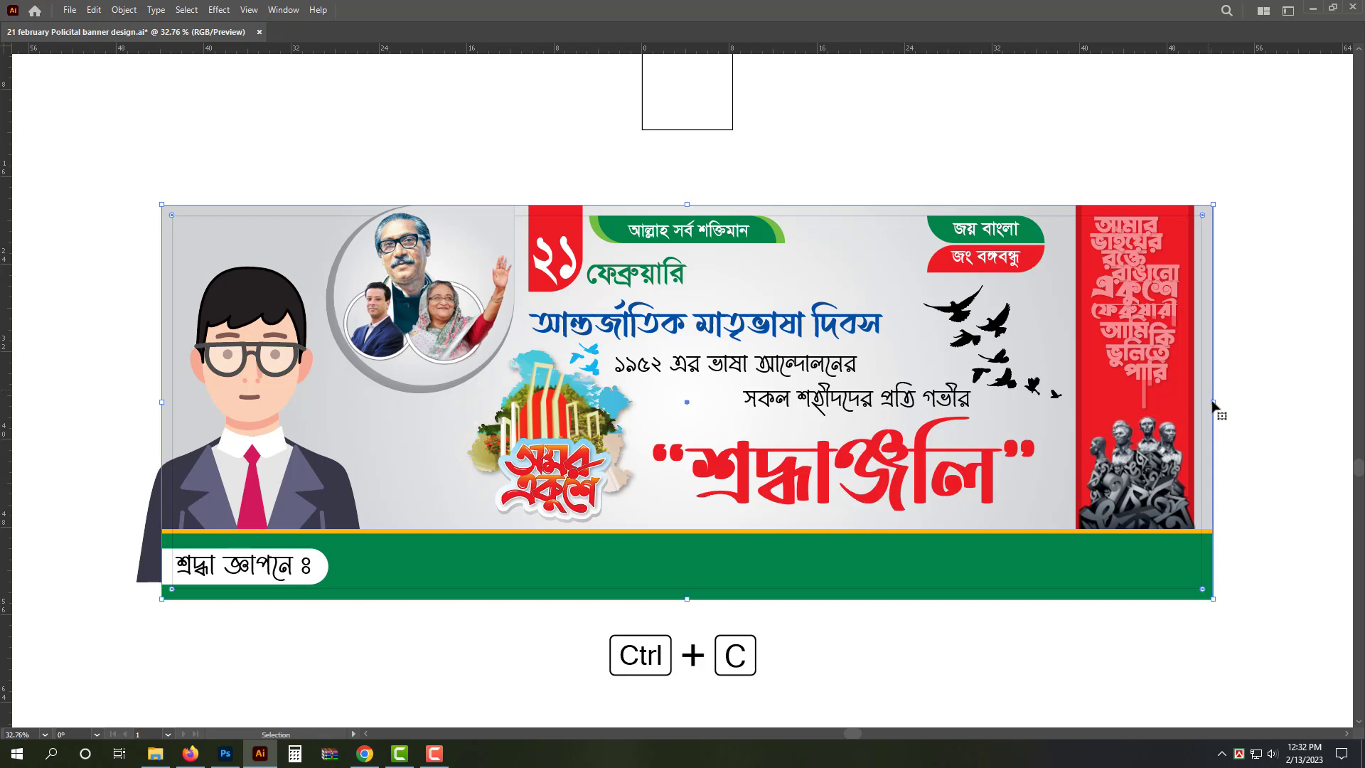
pyautogui.moveTo(1216, 405); pyautogui.dragTo(414, 405)
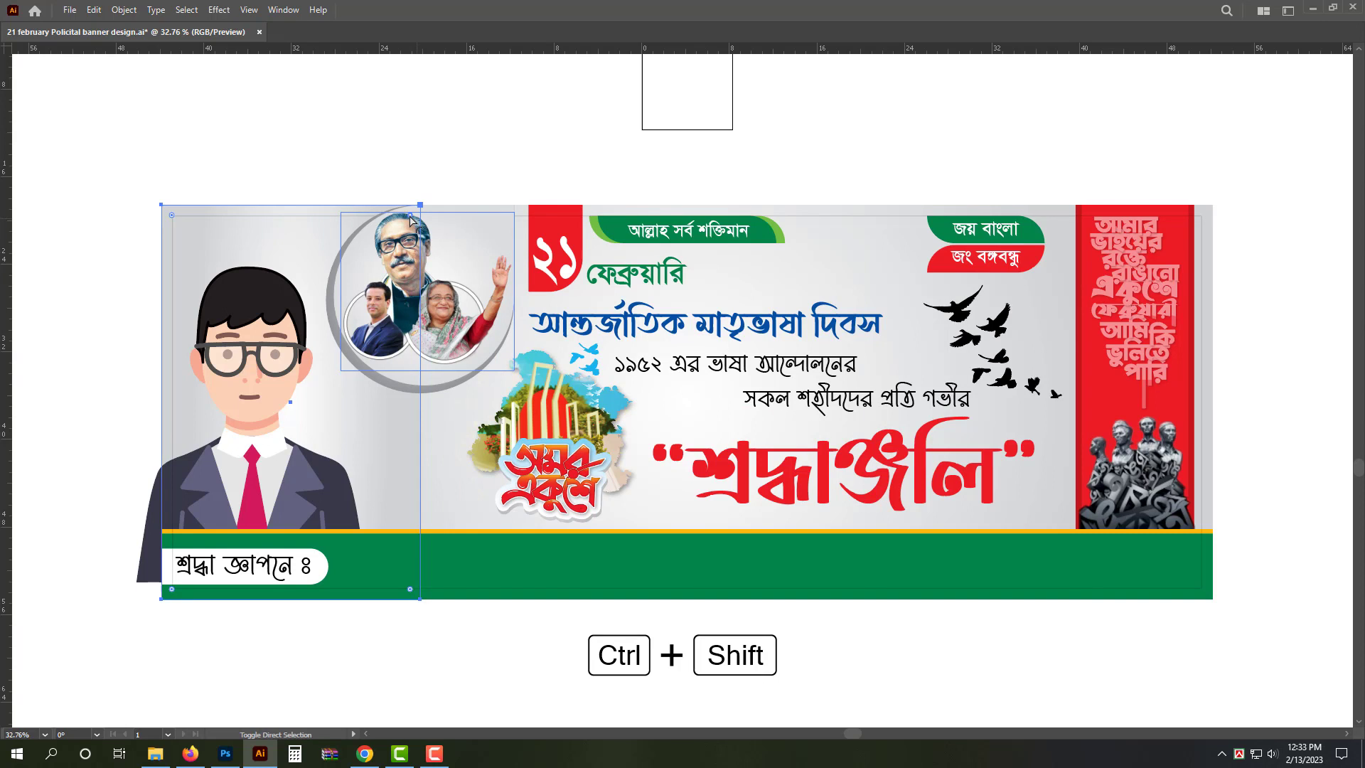
pyautogui.moveTo(410, 220); pyautogui.dragTo(43, 381)
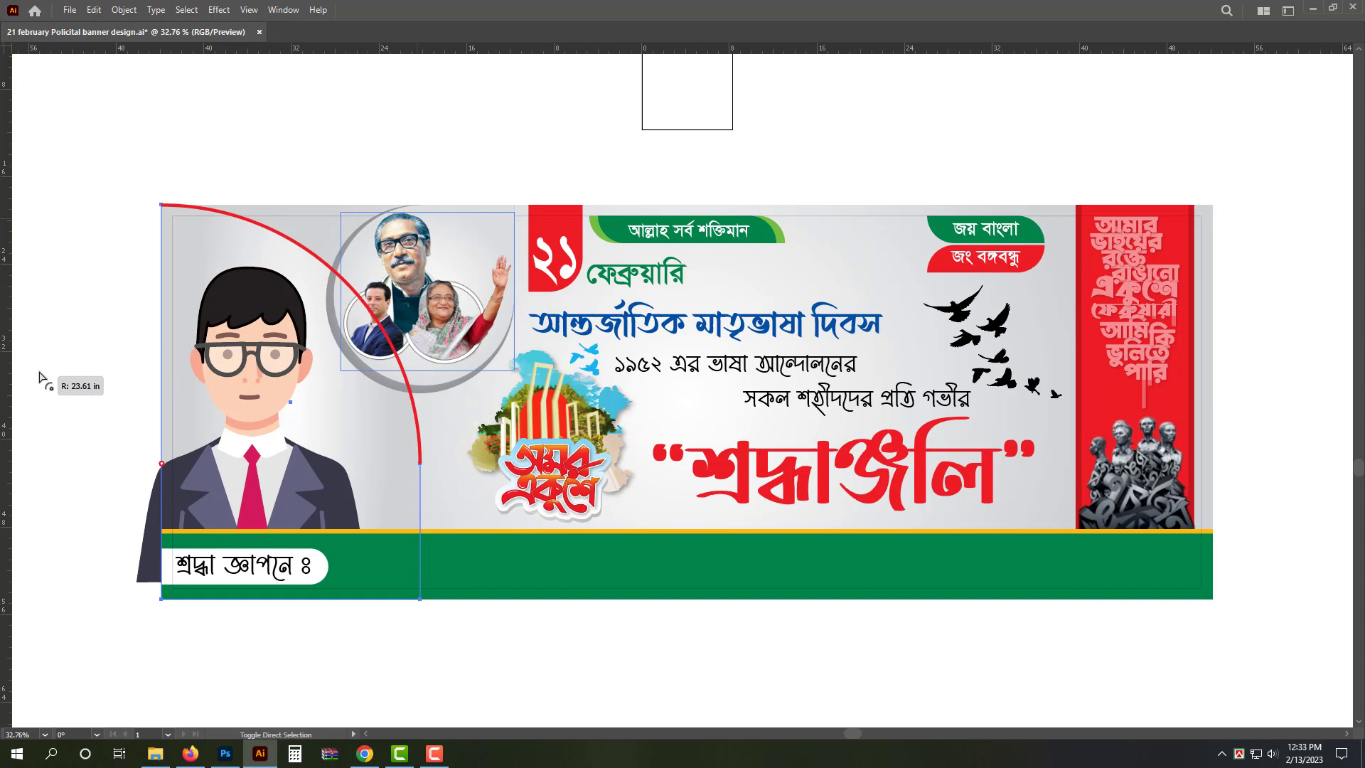
# Redraw the gradient of the curved panel diagonally, from beside the circular portraits down towards the portrait's lower left.
pyautogui.press('Tab')
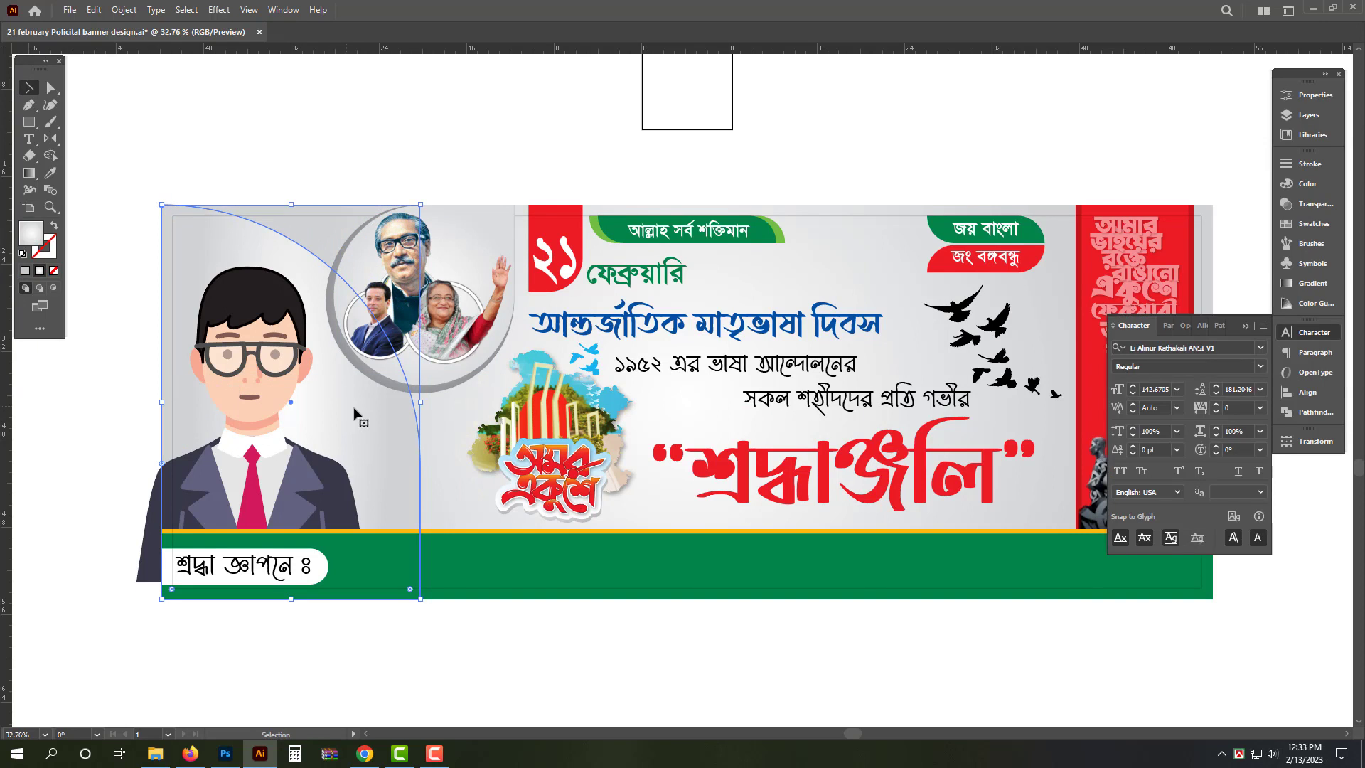
pyautogui.click(1309, 184)
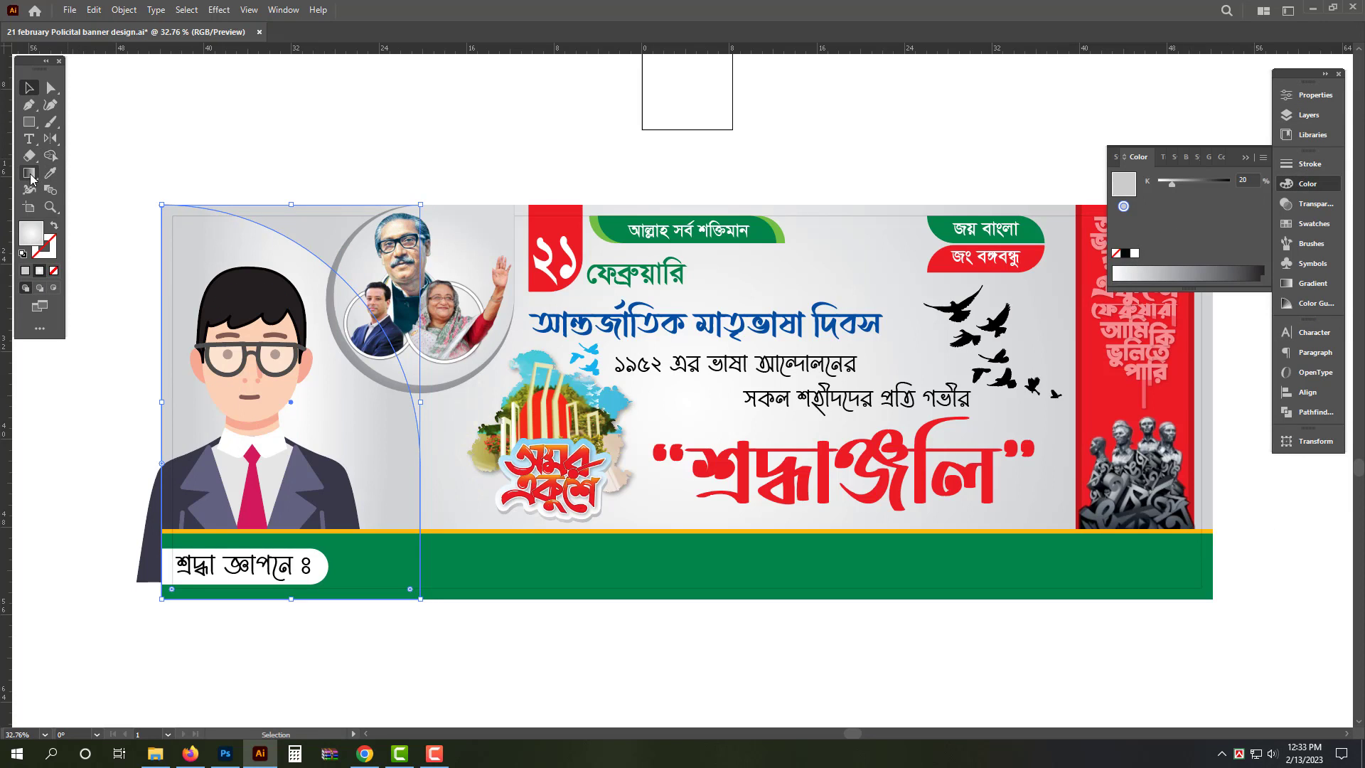
pyautogui.click(30, 175)
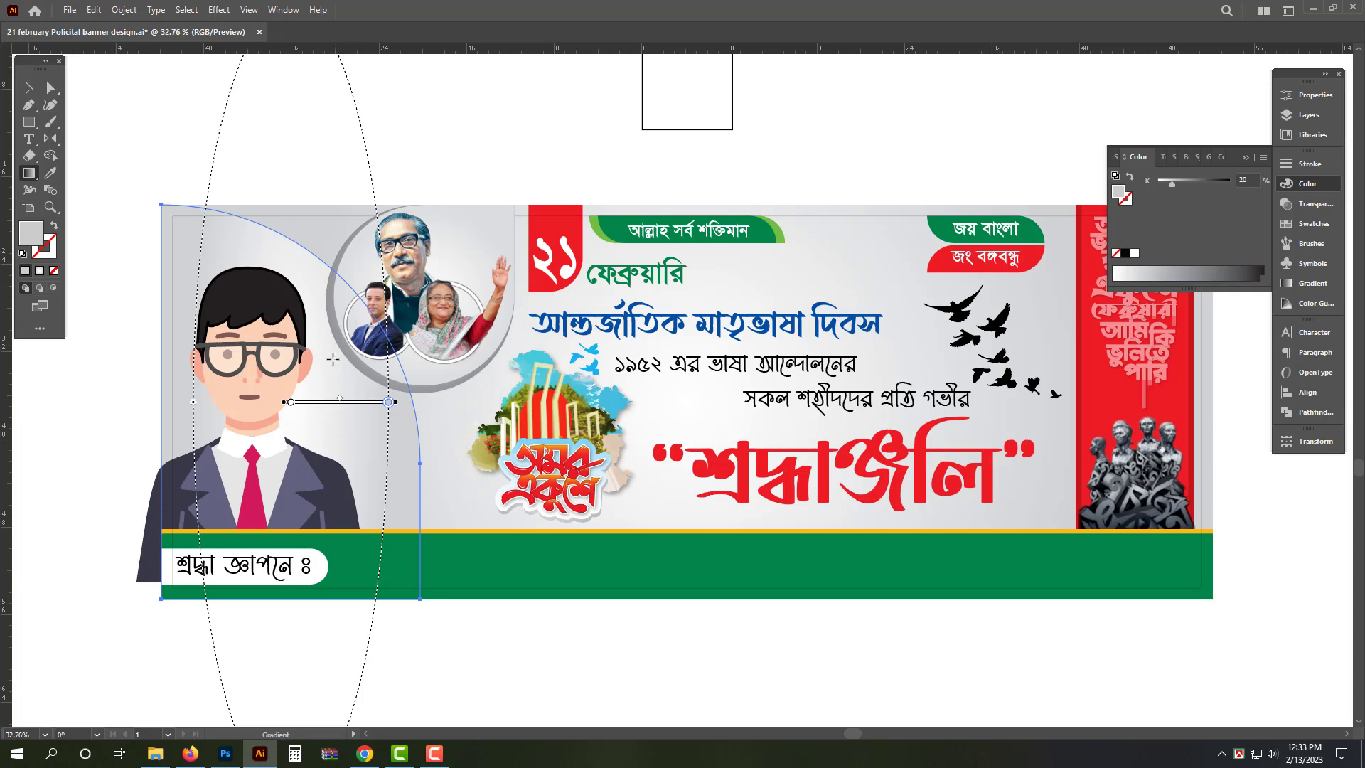
pyautogui.moveTo(350, 337); pyautogui.dragTo(205, 532)
pyautogui.press('v')
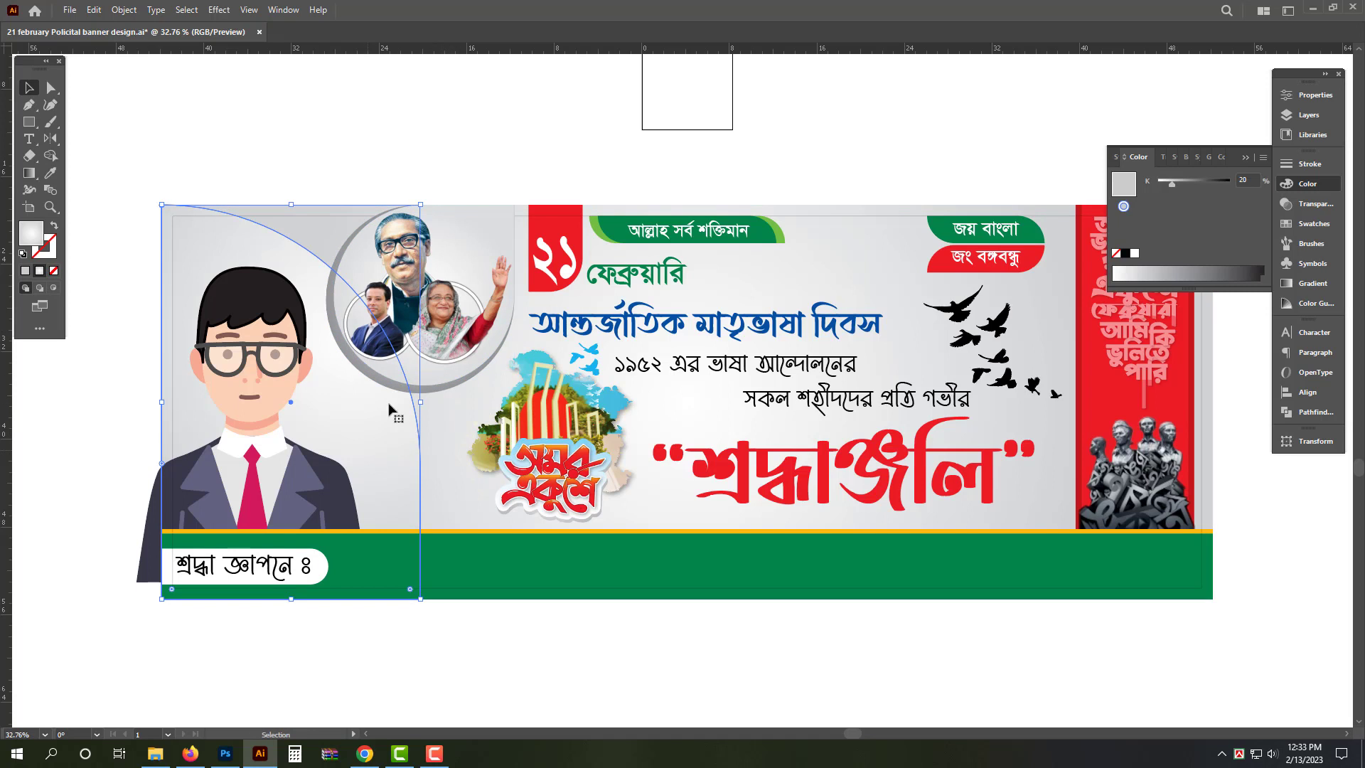
# Apply the grey gradient of the circular portrait ring to the curved panel shape behind the cartoon portrait, forming a grey edge band.
pyautogui.click(330, 146)
pyautogui.press('i')
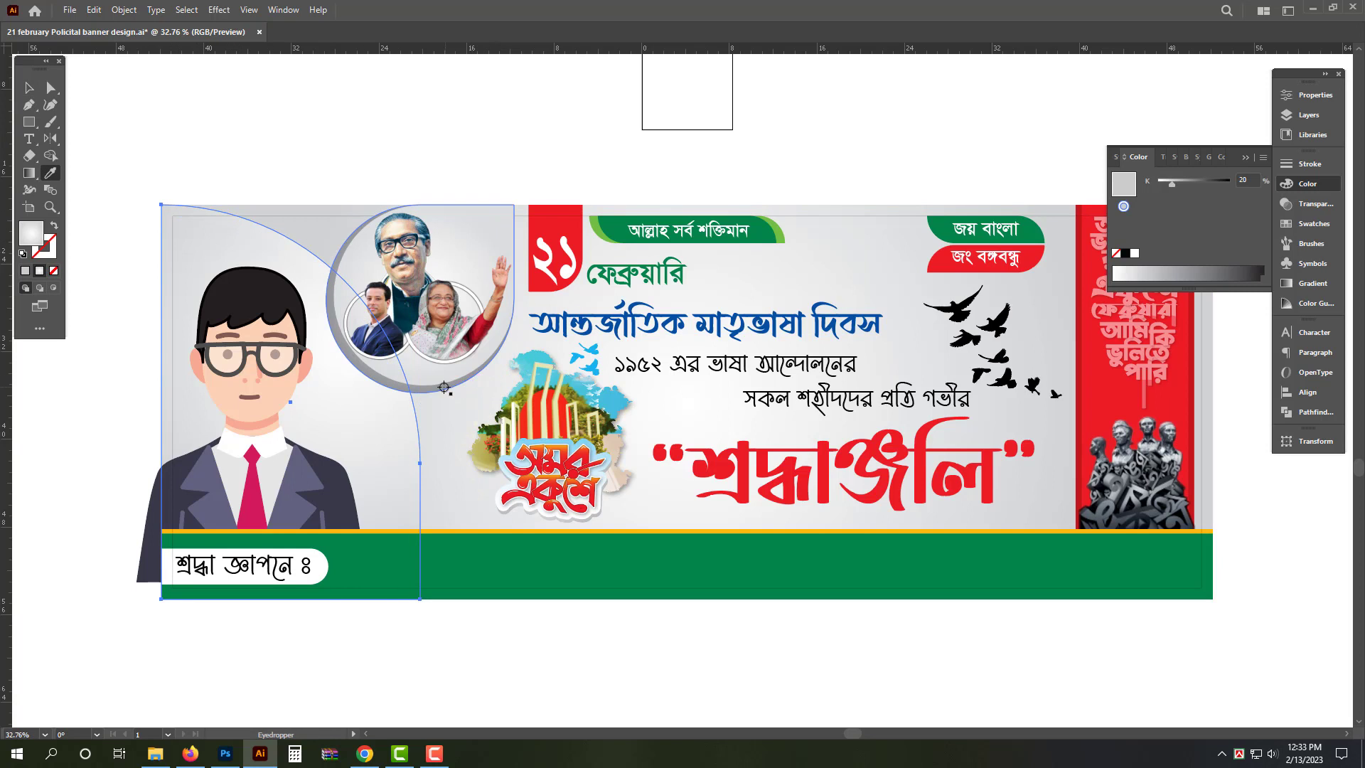
pyautogui.click(444, 388)
pyautogui.press('v')
pyautogui.moveTo(421, 91); pyautogui.dragTo(449, 116)
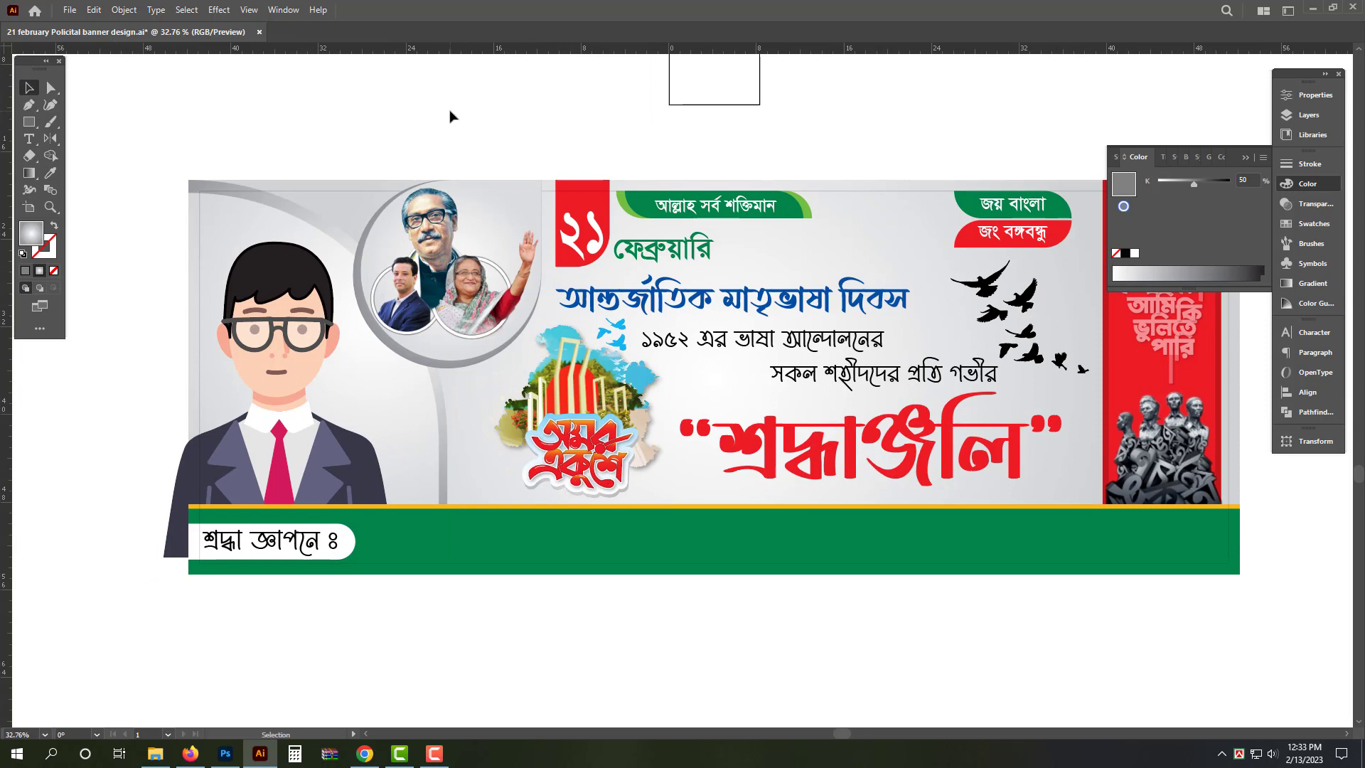
# Remove the thin inner margin outline from the banner.
pyautogui.keyDown('alt'); pyautogui.click(377, 317); pyautogui.keyUp('alt')
pyautogui.press('Tab')
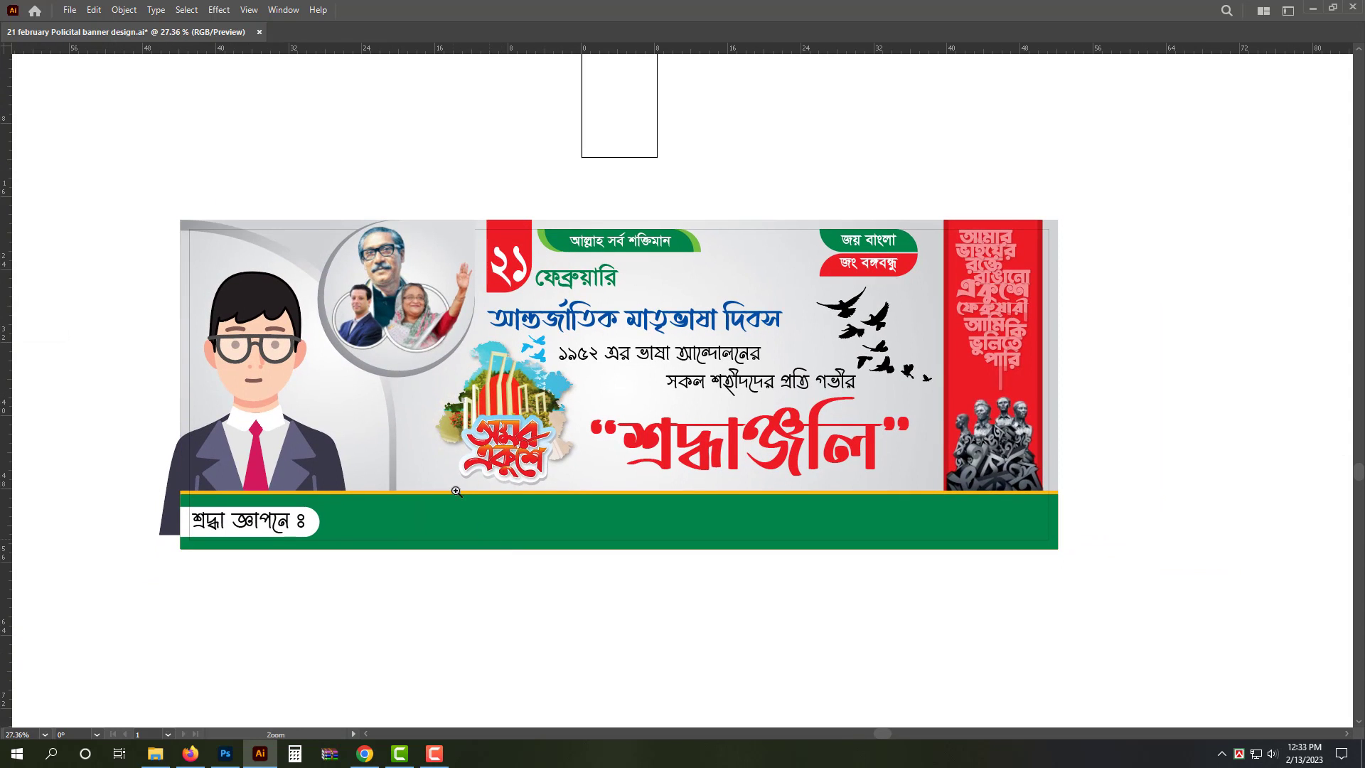
pyautogui.click(212, 446)
pyautogui.click(335, 604)
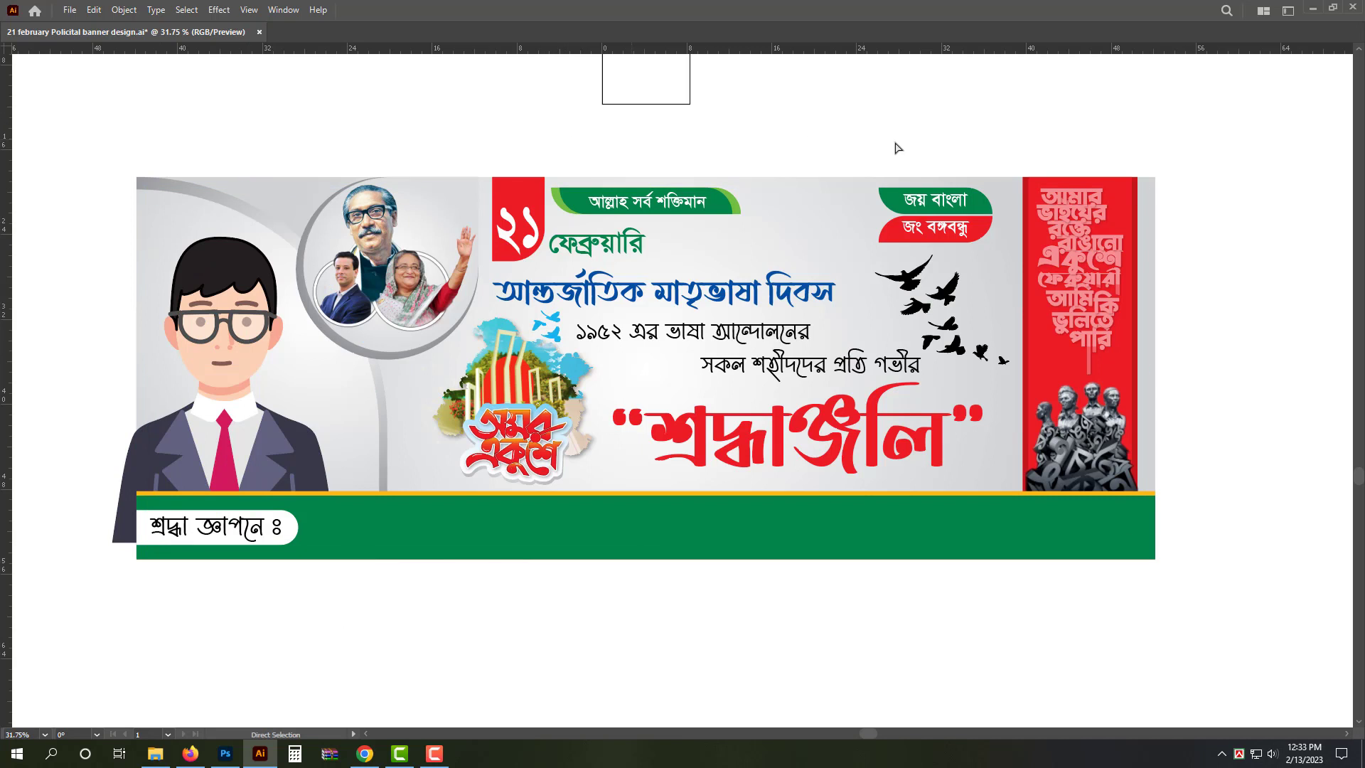
# Copy the banner background in place, bring the copy to the front, and use it as a clipping mask for all the artwork.
pyautogui.hotkey('ctrl', 'c')
pyautogui.hotkey('ctrl', 'f')
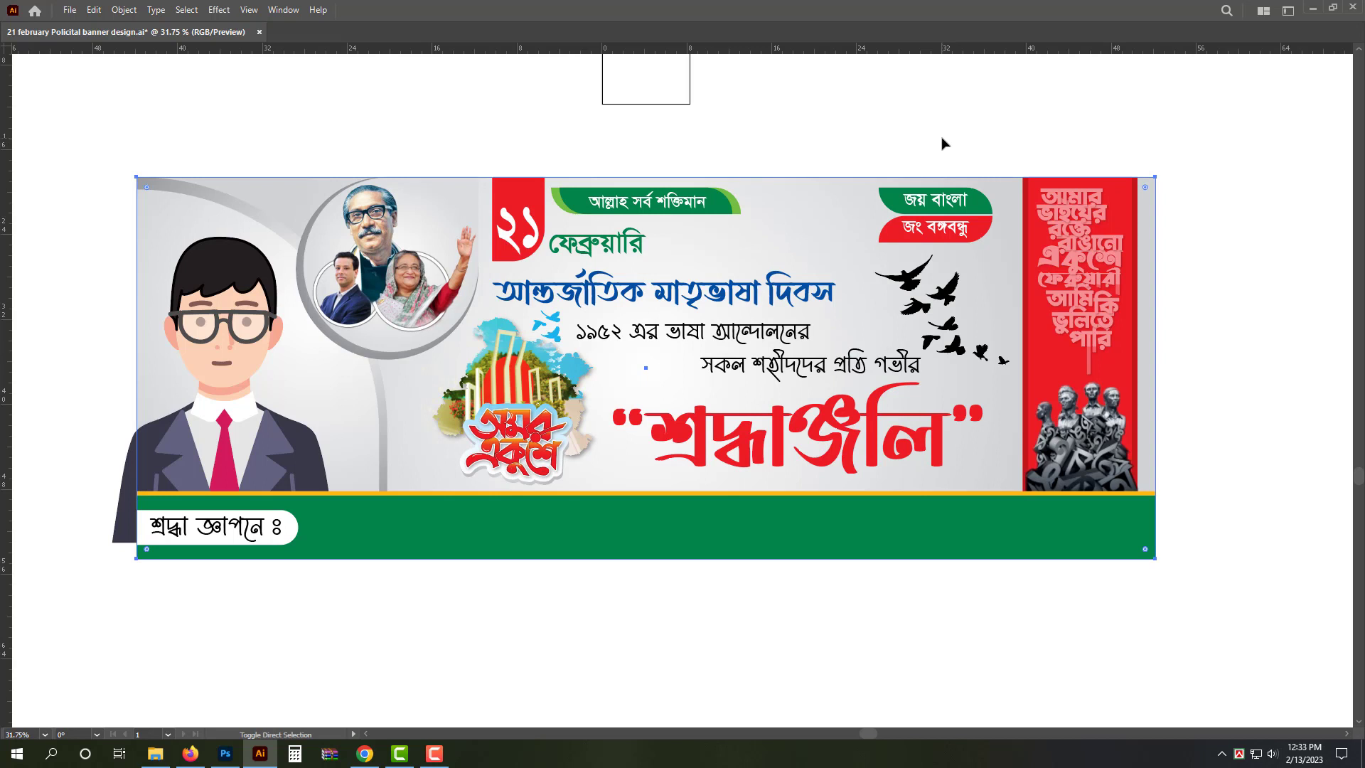
pyautogui.hotkey('ctrl', 'shift', ']')
pyautogui.press('Tab')
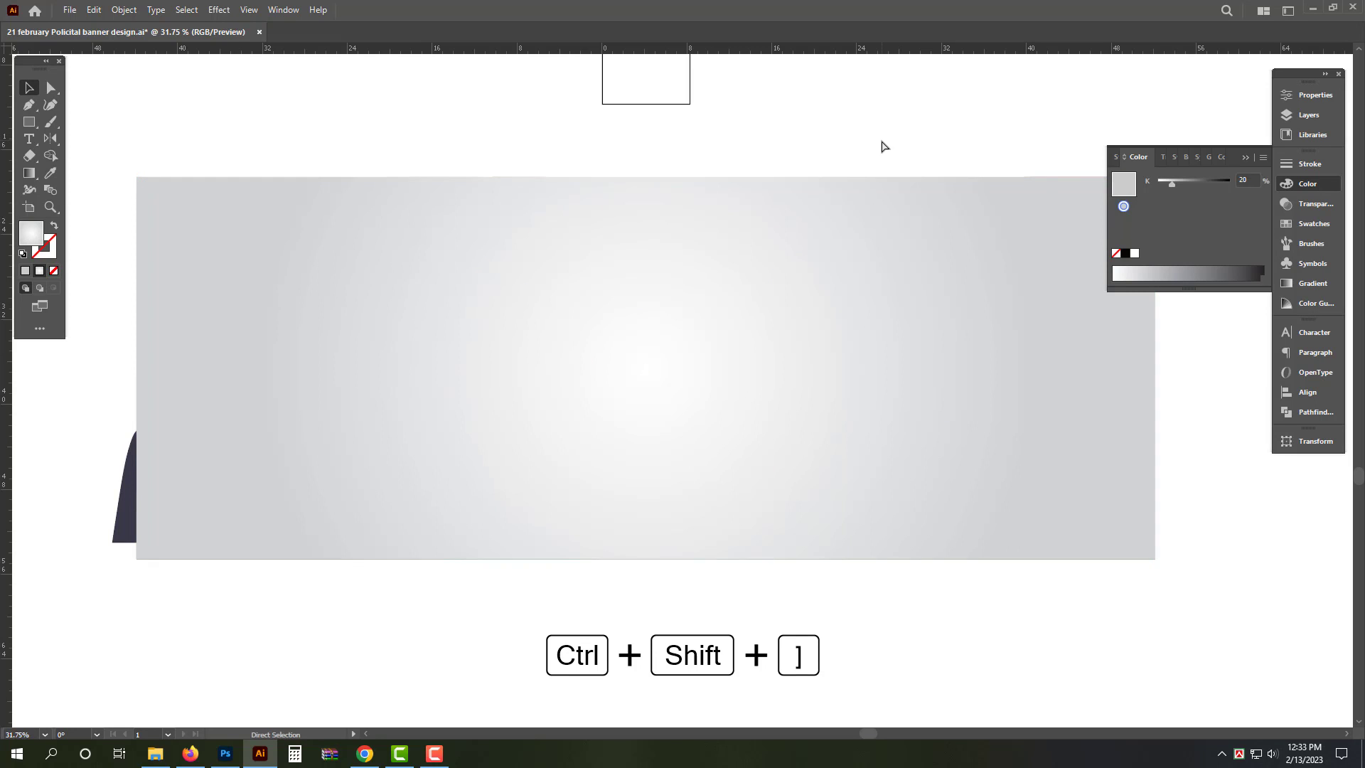
pyautogui.hotkey('ctrl', 'a')
pyautogui.click(1317, 446)
pyautogui.click(1317, 446)
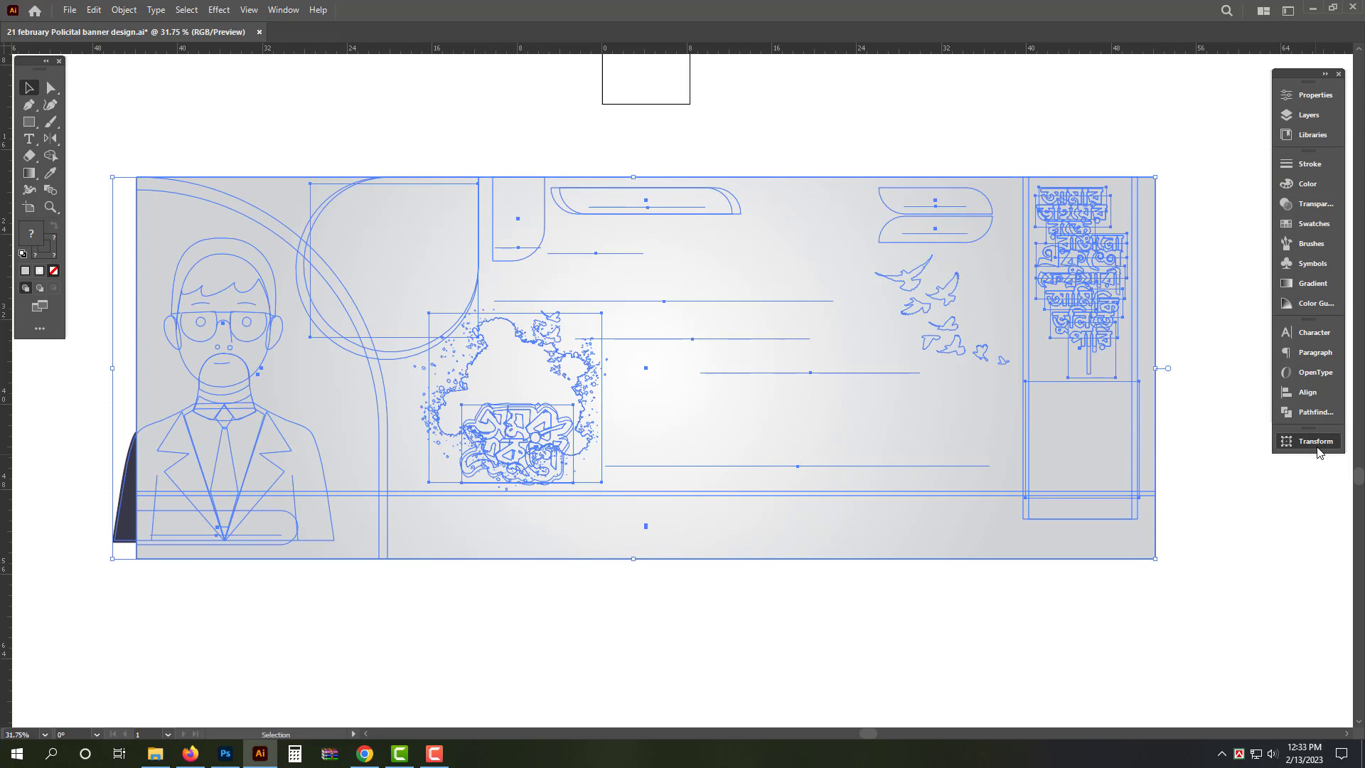
pyautogui.hotkey('ctrl', '7')
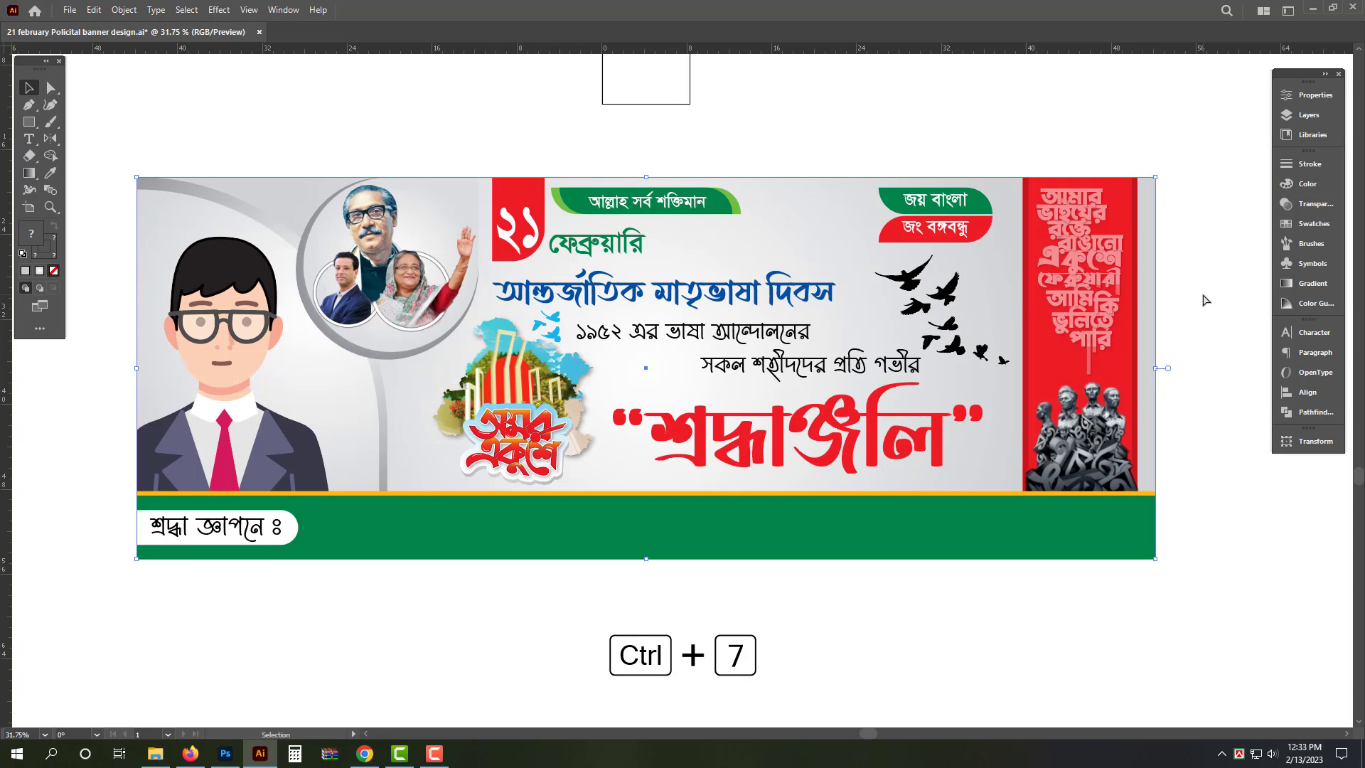
pyautogui.click(908, 599)
pyautogui.moveTo(906, 597); pyautogui.dragTo(874, 528)
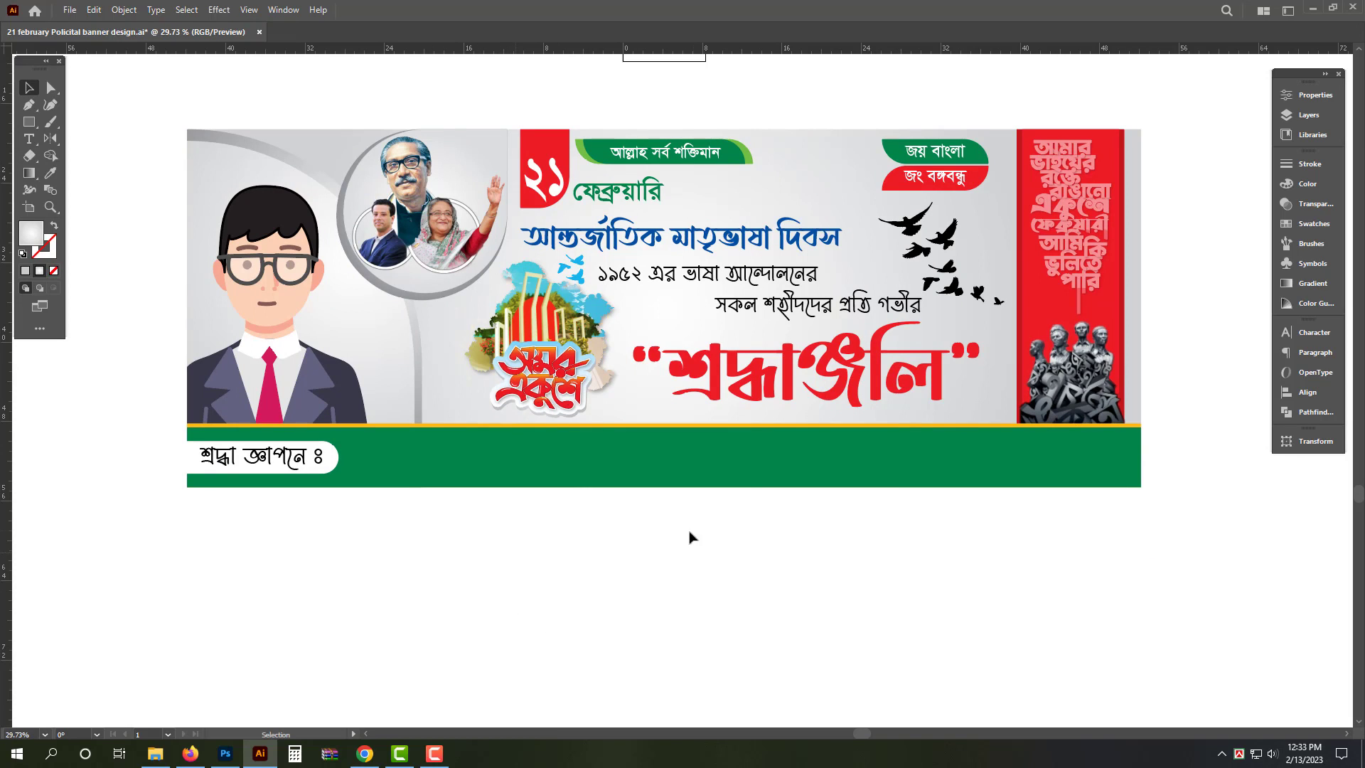
# Add a line of pasted text to the green bottom strip, centred on the vertical guide, and colour it white.
pyautogui.press('t')
pyautogui.click(693, 455)
pyautogui.hotkey('ctrl', 'v')
pyautogui.press('Escape')
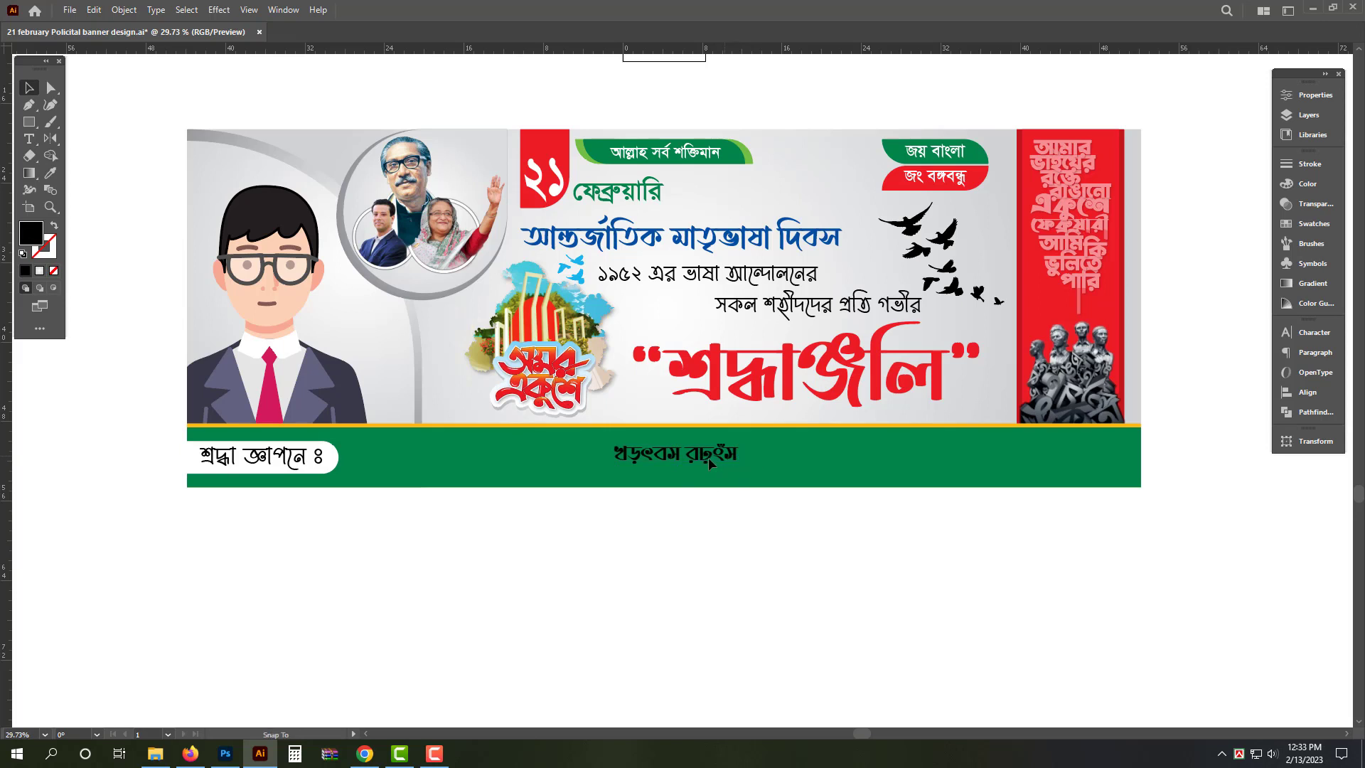
pyautogui.moveTo(709, 458); pyautogui.dragTo(698, 461)
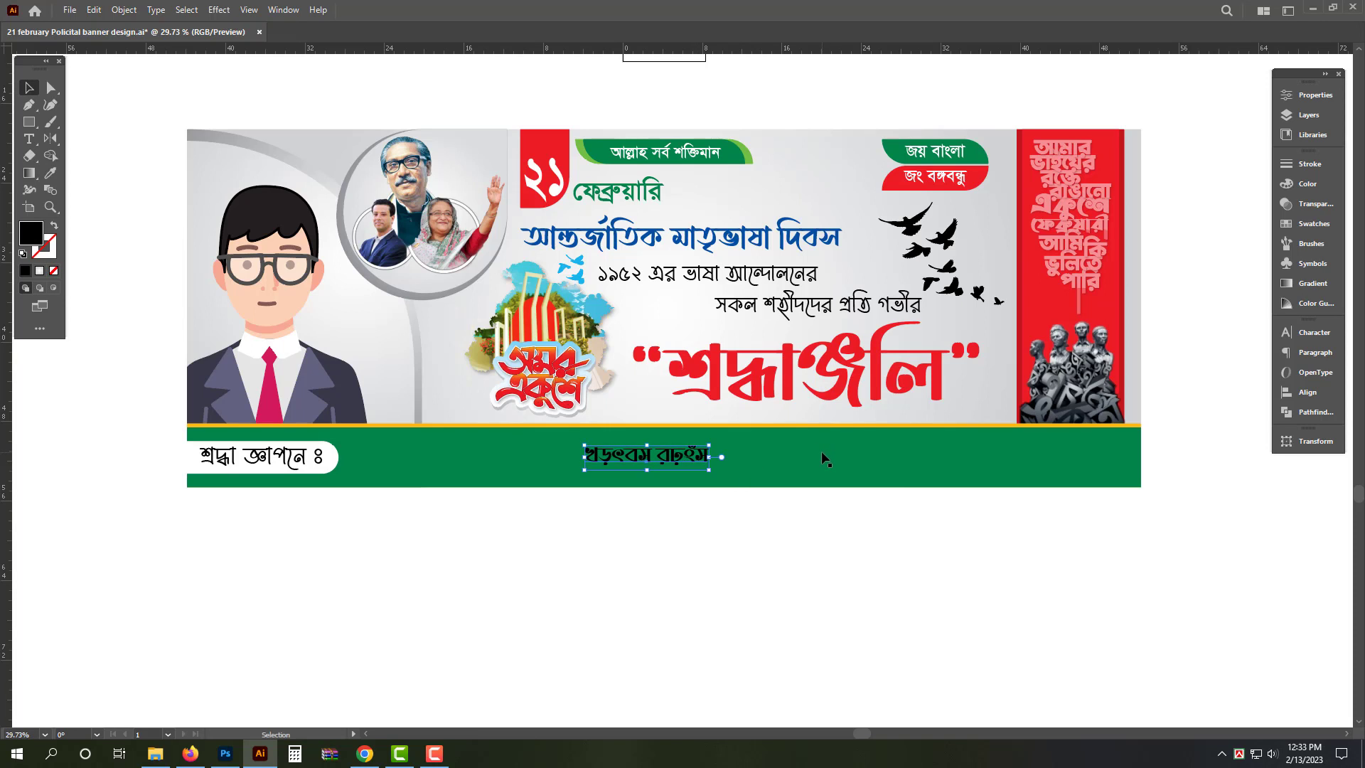
pyautogui.hotkey('ctrl', ';')
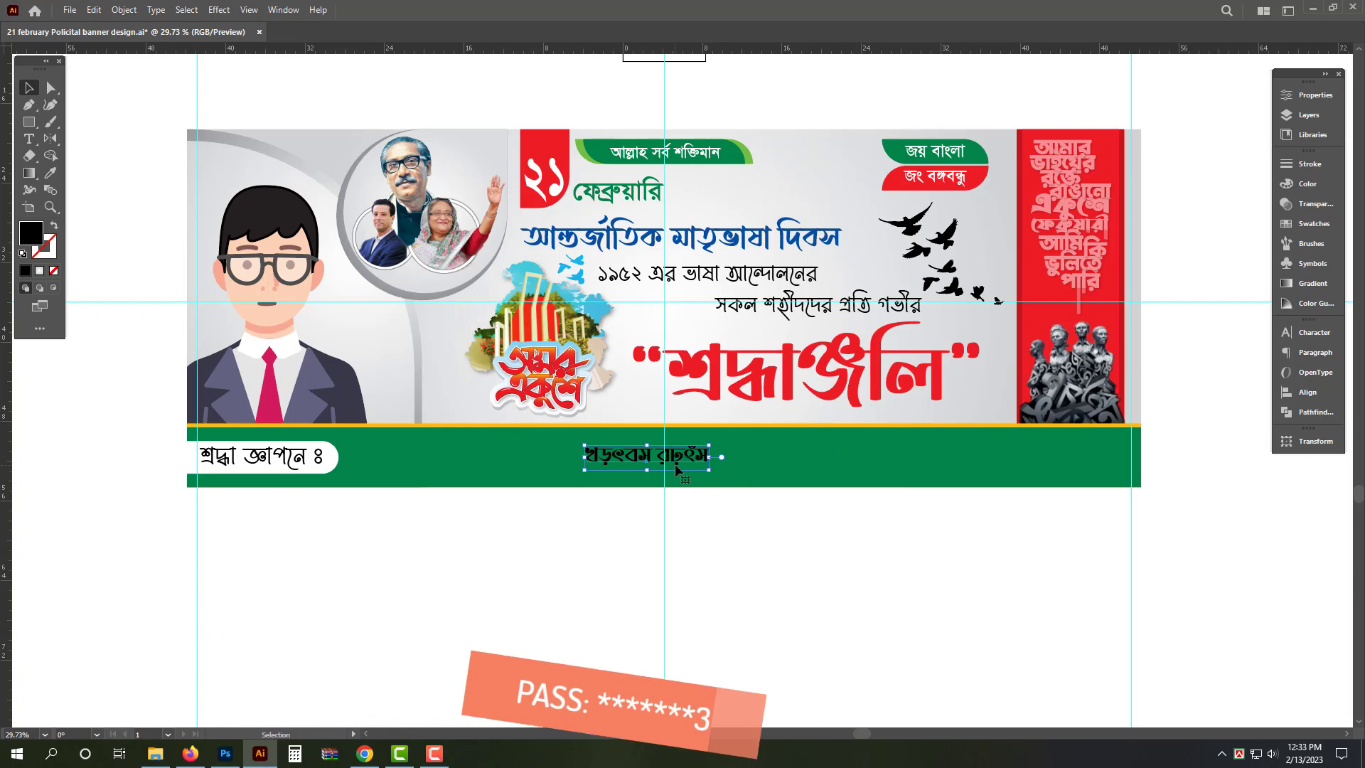
pyautogui.moveTo(675, 463); pyautogui.dragTo(695, 463)
pyautogui.click(1307, 183)
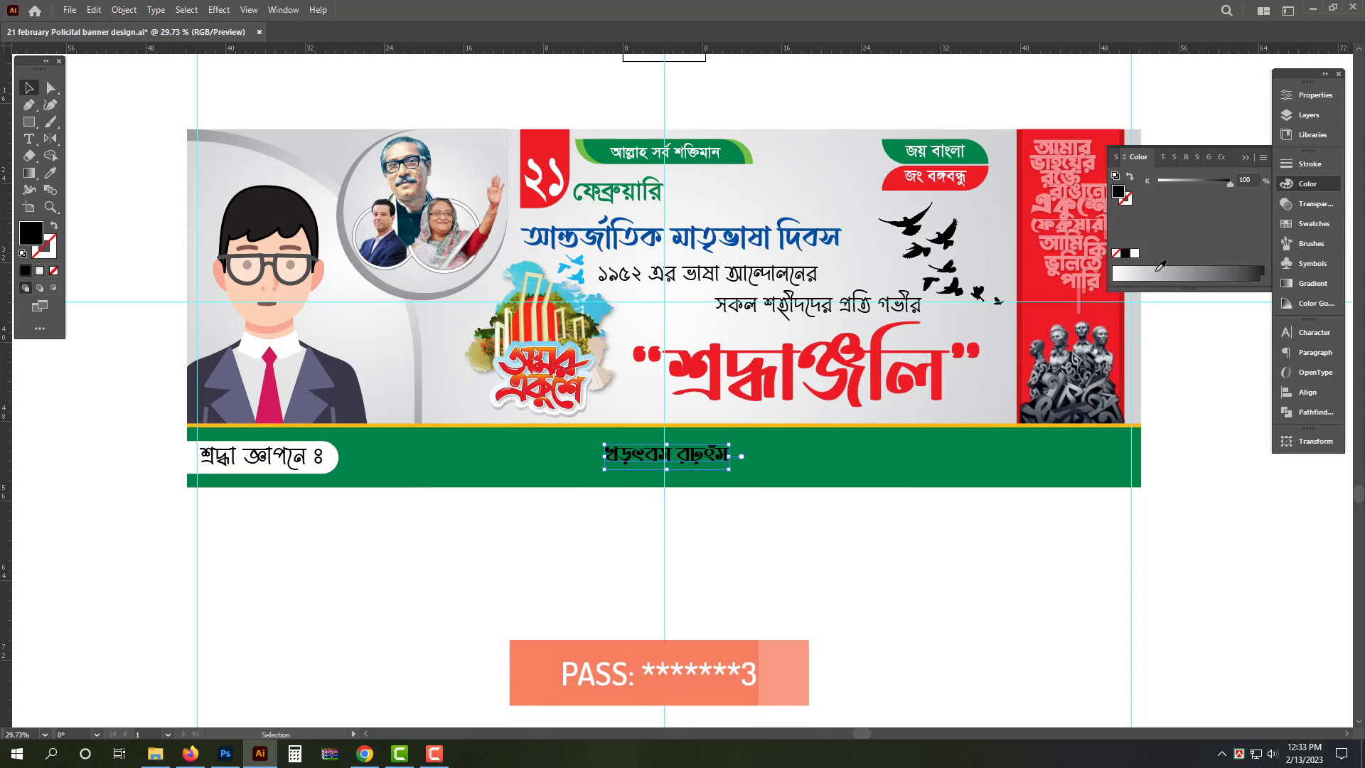
pyautogui.click(1136, 254)
# Replace the text in the green strip with “আপনার নাম ও পদবী” and enlarge it by three size steps.
pyautogui.tripleClick(700, 459)
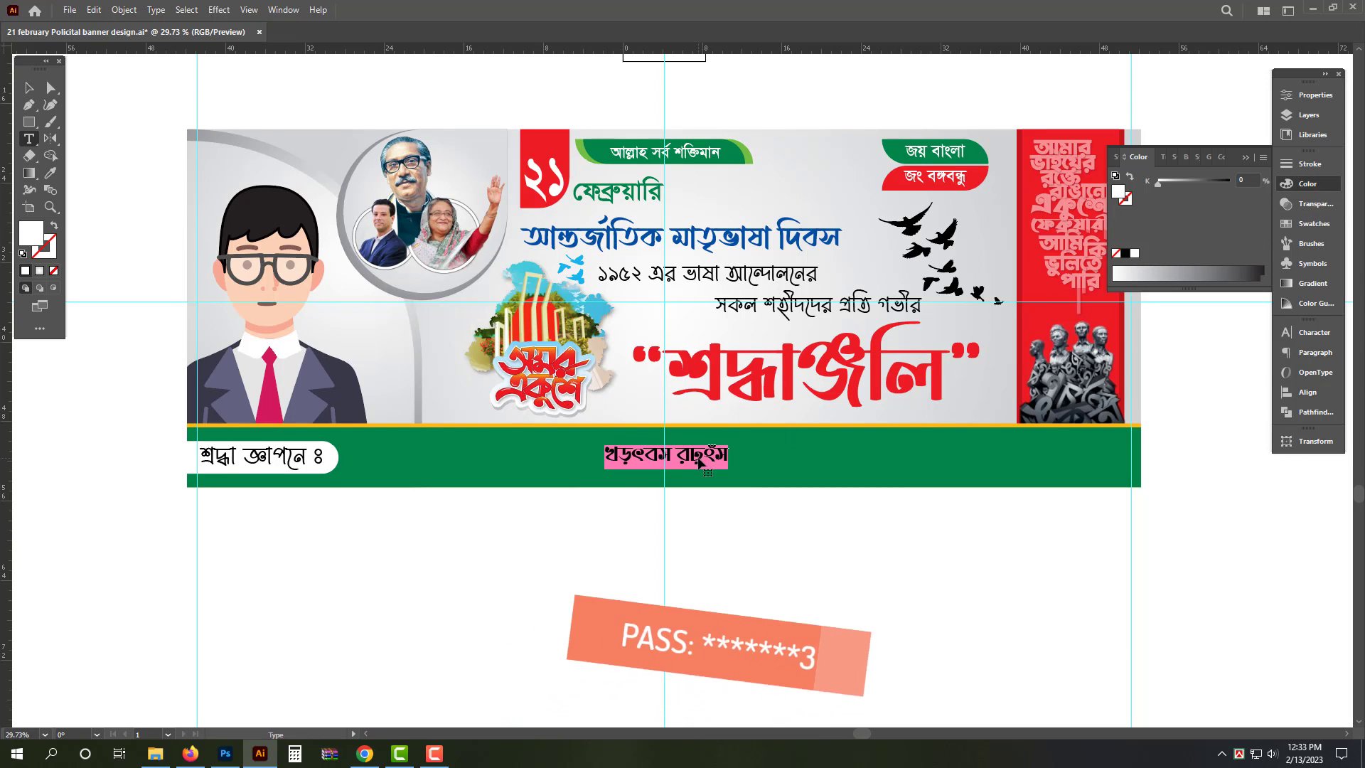
pyautogui.write('আপ')
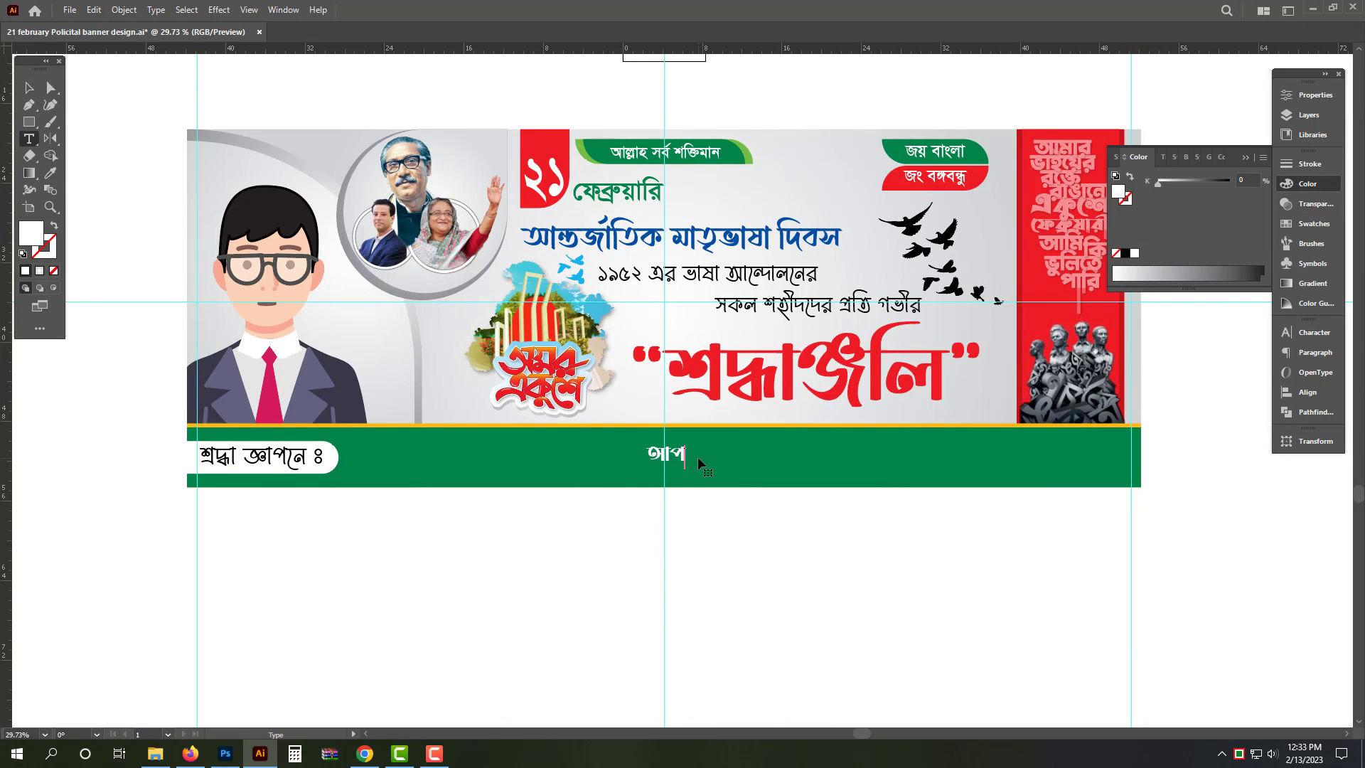
pyautogui.write('নার নাম ও পদবী')
pyautogui.press('Escape')
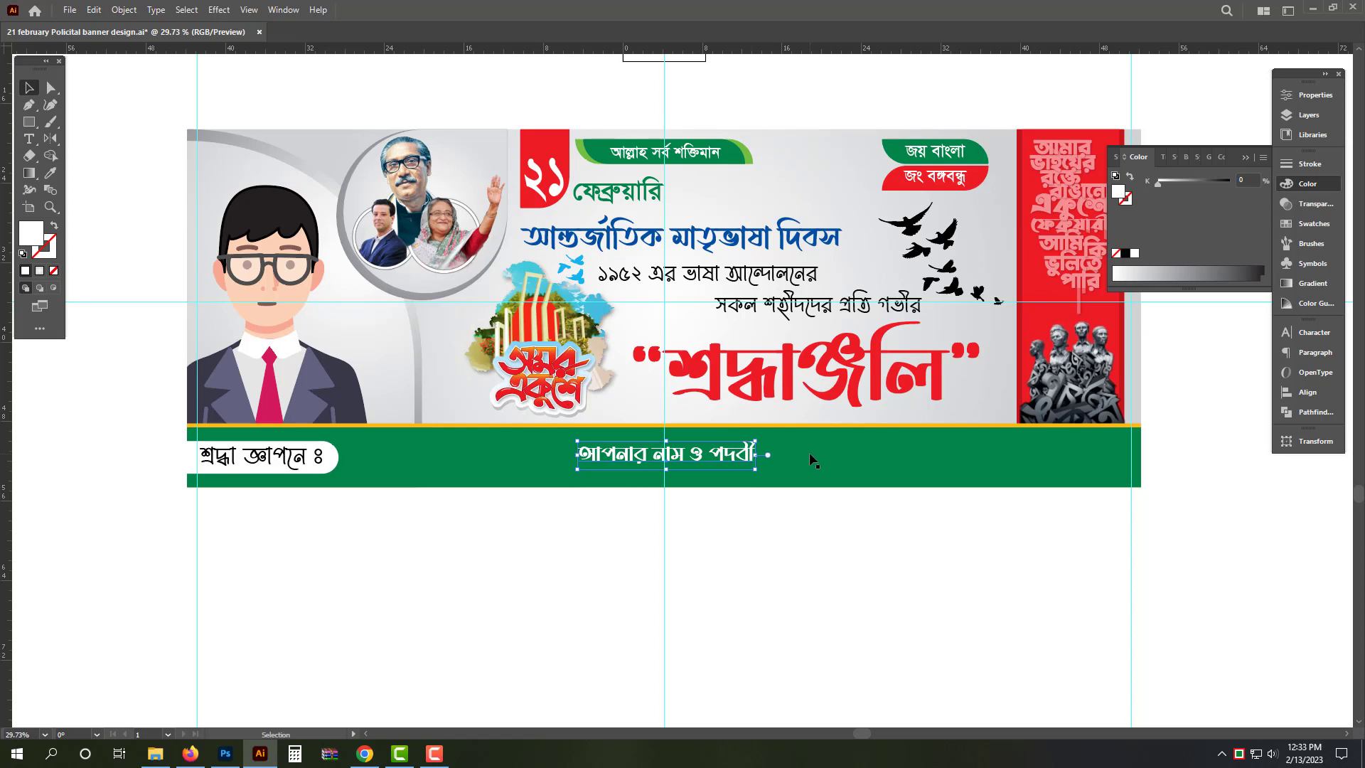
pyautogui.hotkey('ctrl', 'shift', '.')
pyautogui.hotkey('ctrl', 'shift', '.')
pyautogui.hotkey('ctrl', 'shift', '.')
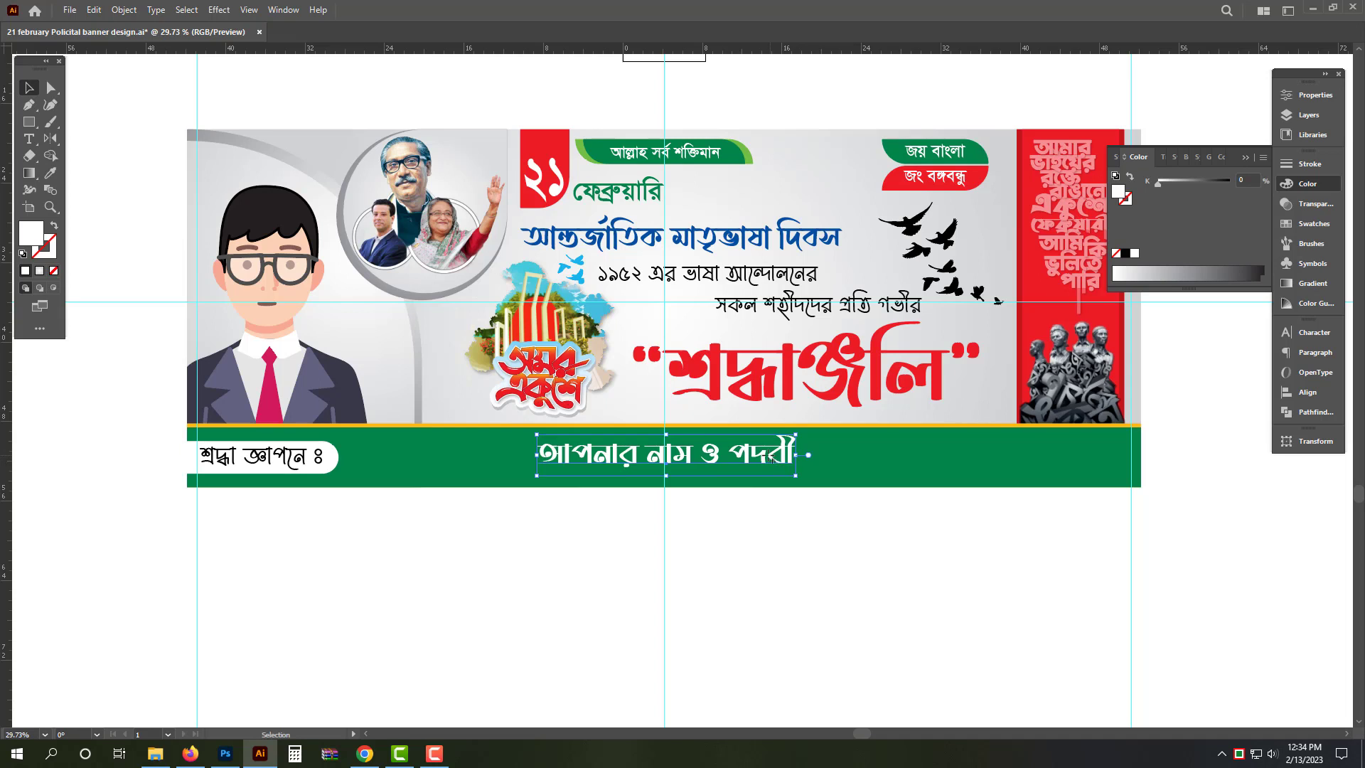
# Copy the “আপনার নাম ও পদবী” text to below the banner and give the copy the strip's green, 00854A.
pyautogui.moveTo(767, 462); pyautogui.dragTo(791, 550)
pyautogui.press('n')
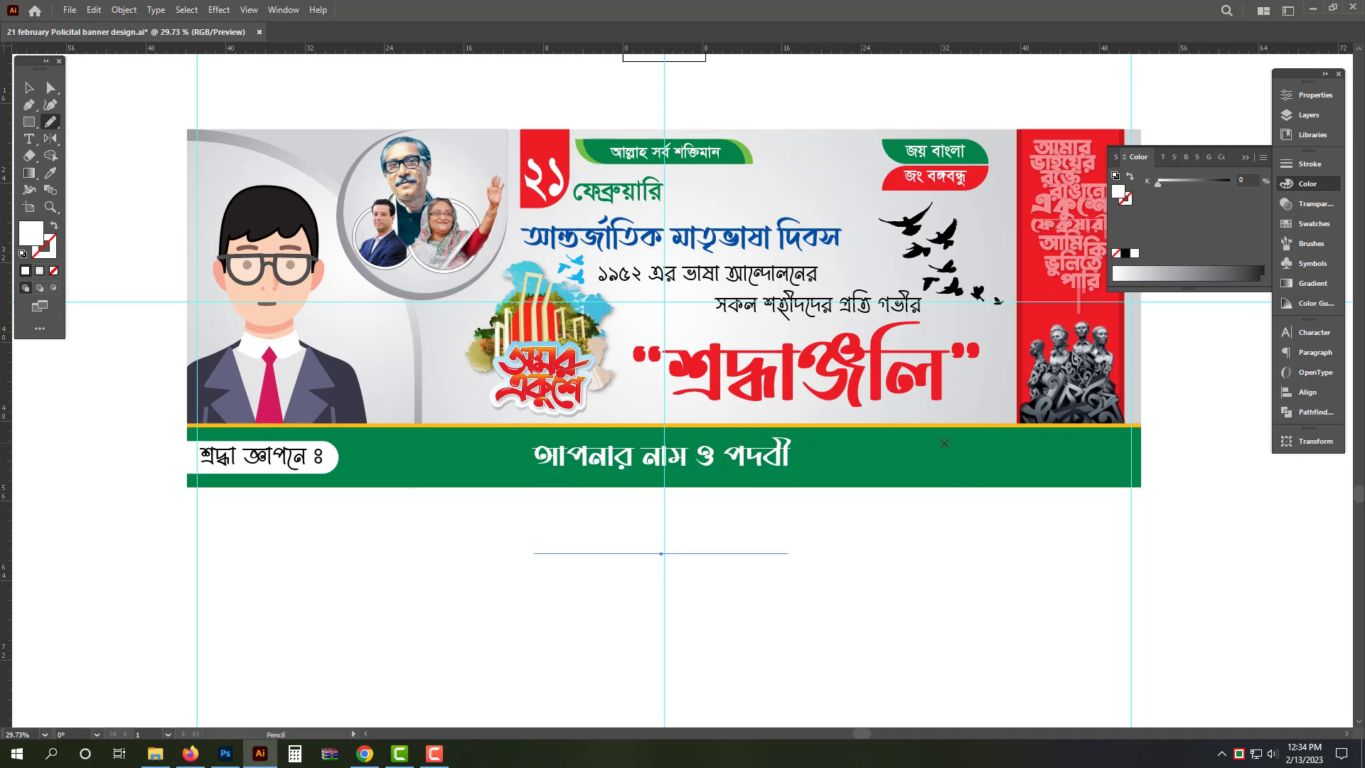
pyautogui.press('i')
pyautogui.click(903, 458)
pyautogui.press('v')
# Replace the green text below the banner with “ফাইল ভিডিও ডেস্কে” and scale it up to about 1.75 times its size.
pyautogui.doubleClick(718, 558)
pyautogui.hotkey('ctrl', 'a')
pyautogui.hotkey('ctrl', 'alt', 'b')
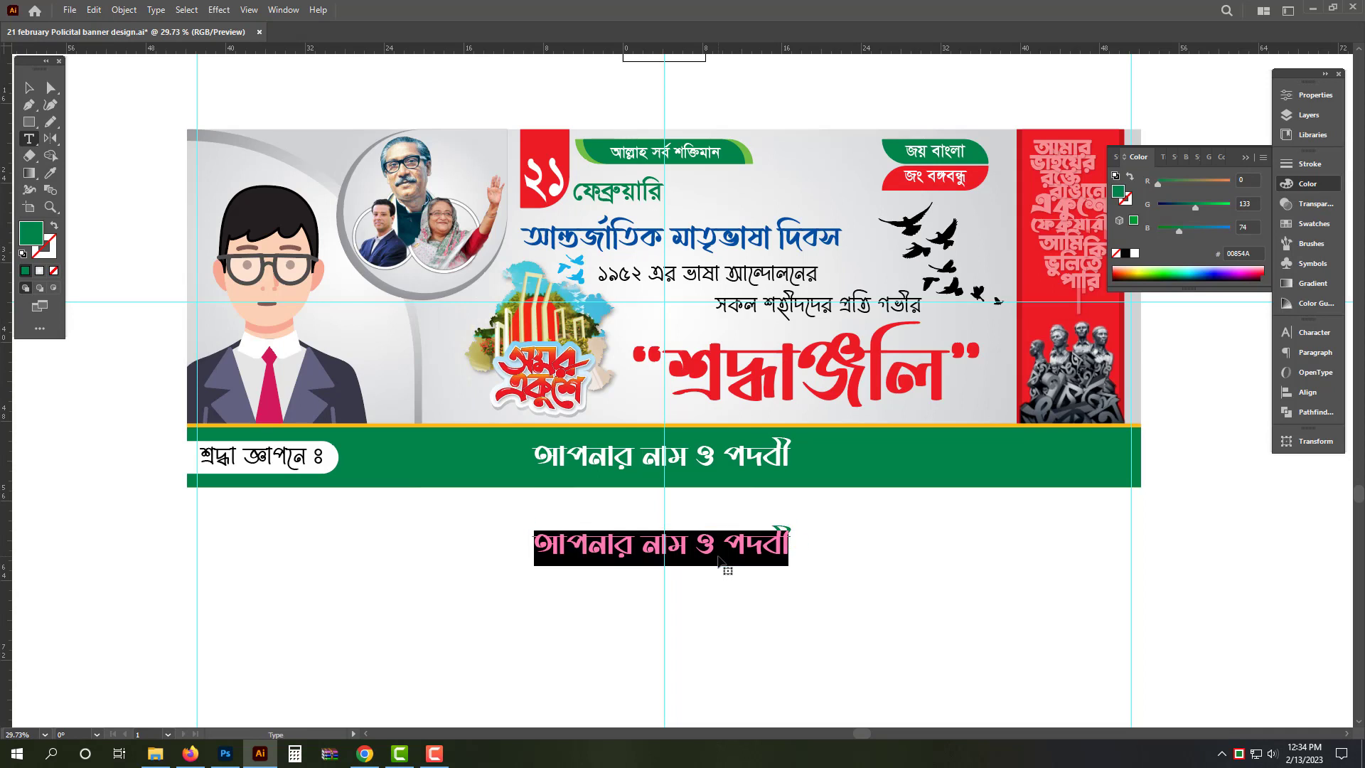
pyautogui.write('ফাইল ি')
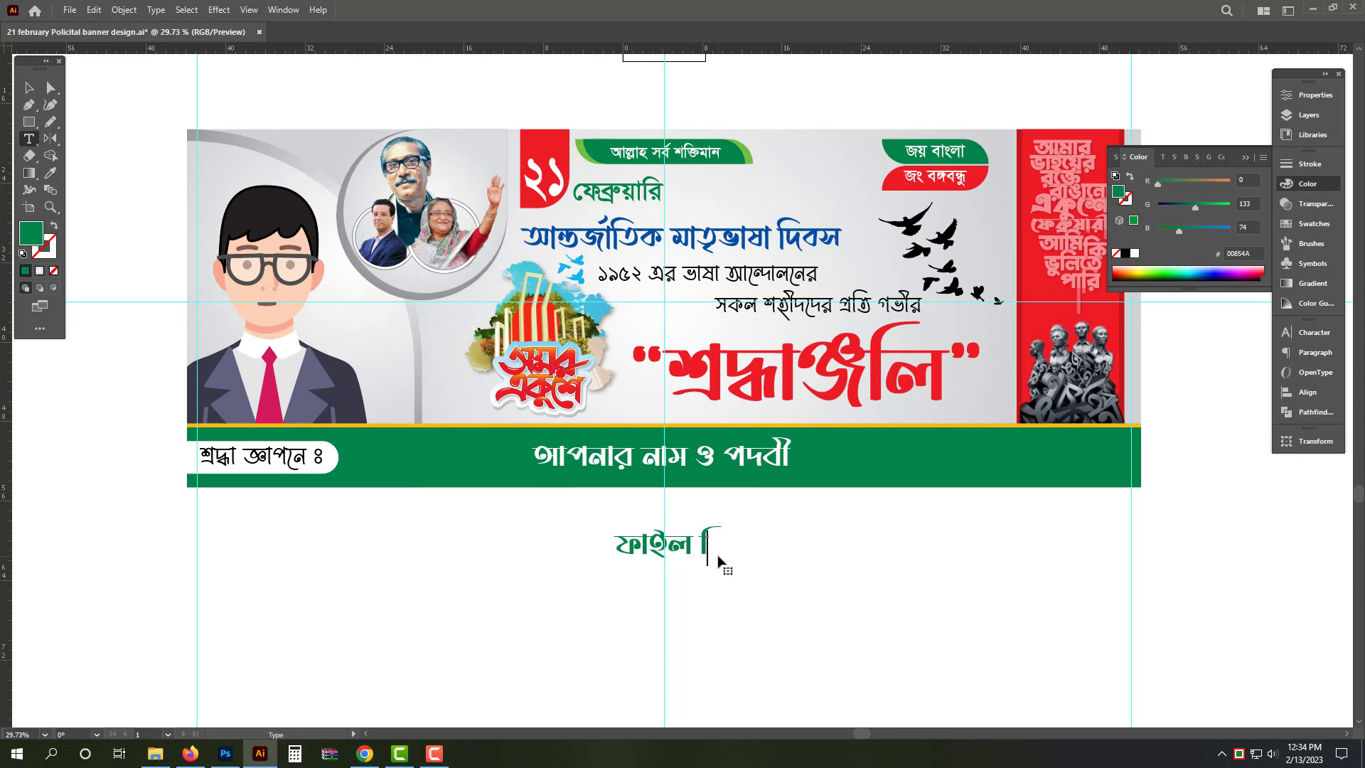
pyautogui.write('ভডিও (')
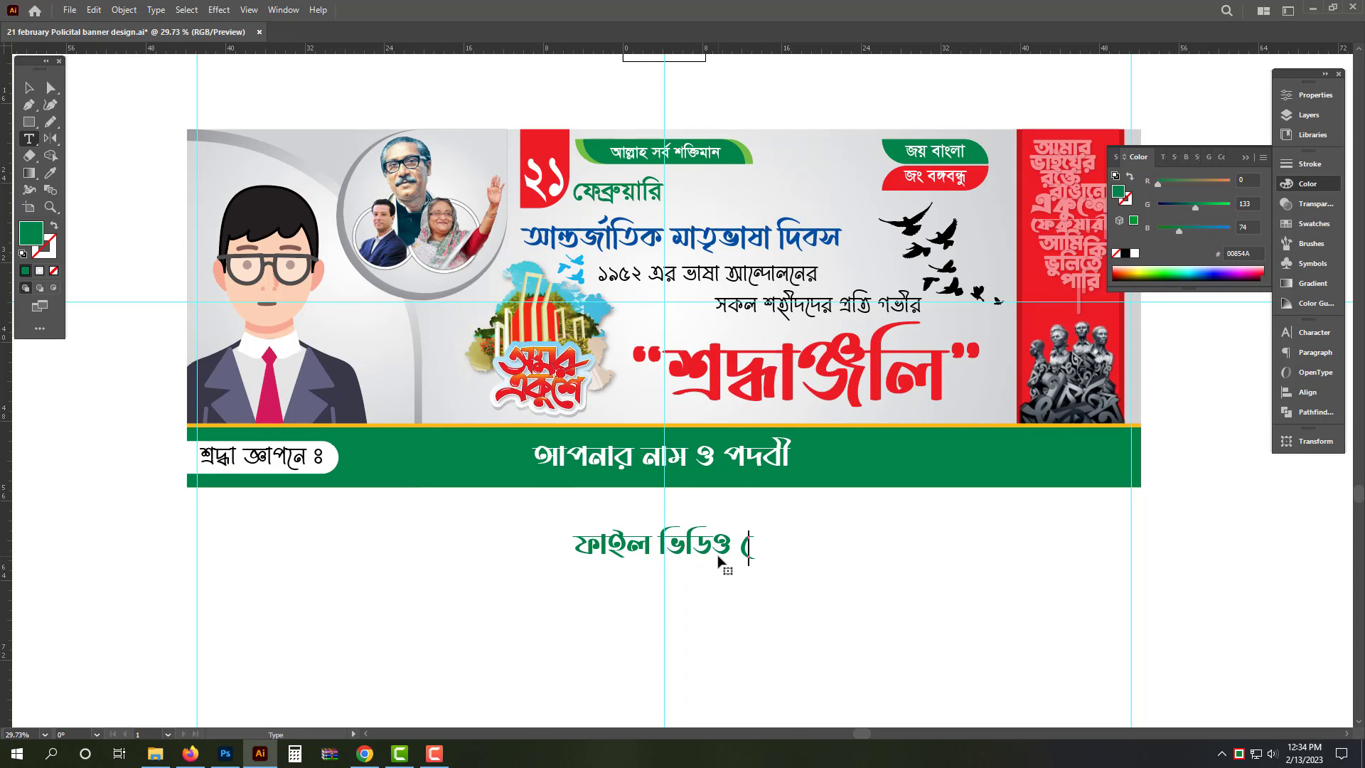
pyautogui.write('দেখে')
pyautogui.press('Escape')
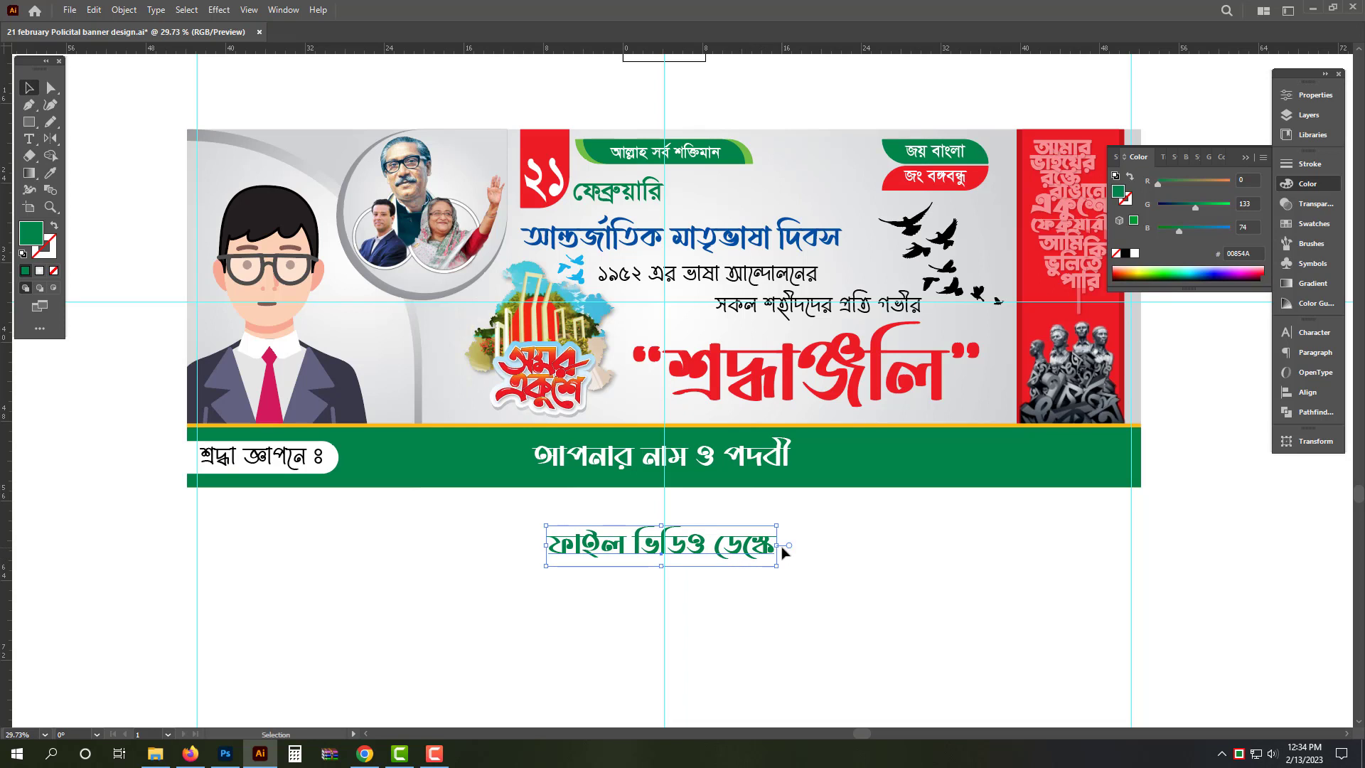
pyautogui.moveTo(778, 546); pyautogui.dragTo(852, 564)
pyautogui.click(1015, 581)
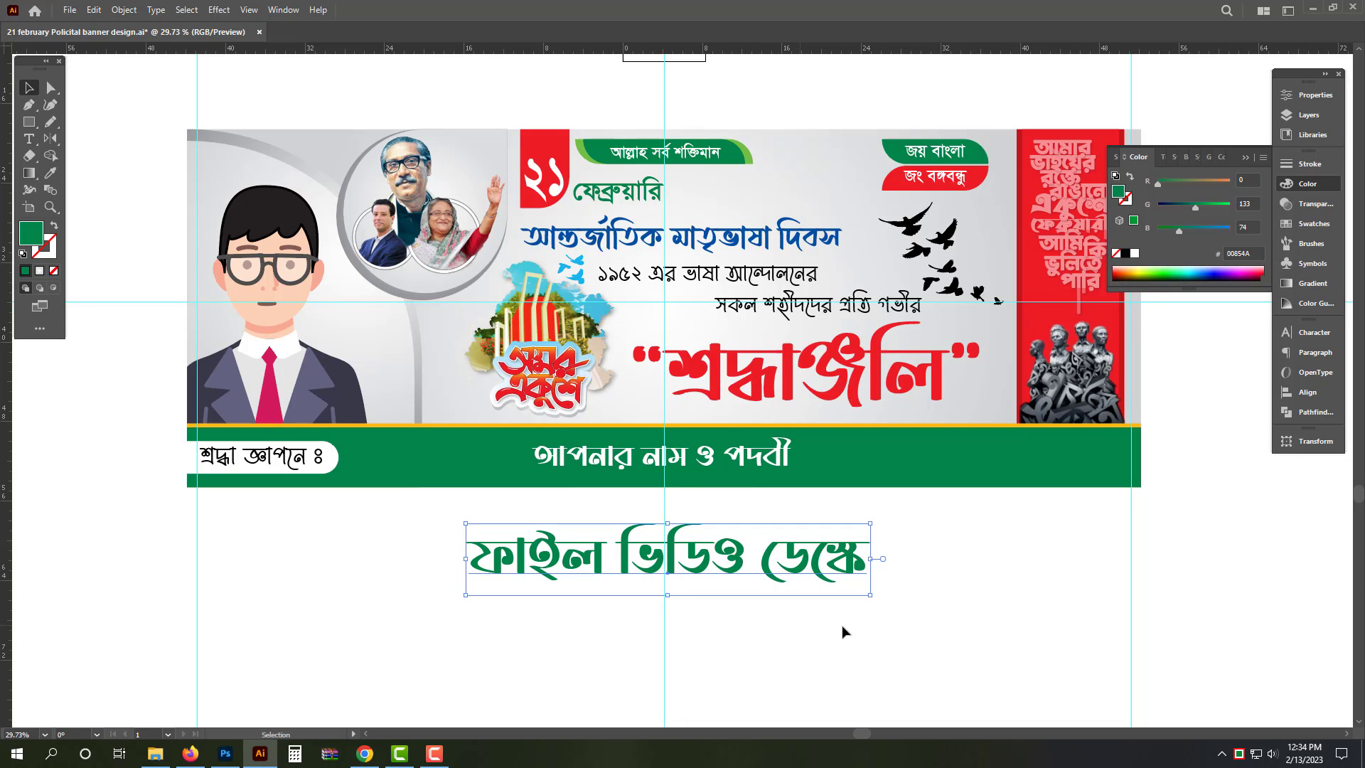
# Hide the tool panels and delete the green “ফাইল ভিডিও ডেস্কে” text below the banner.
pyautogui.press('Tab')
pyautogui.moveTo(962, 540); pyautogui.dragTo(847, 608)
pyautogui.press('Delete')
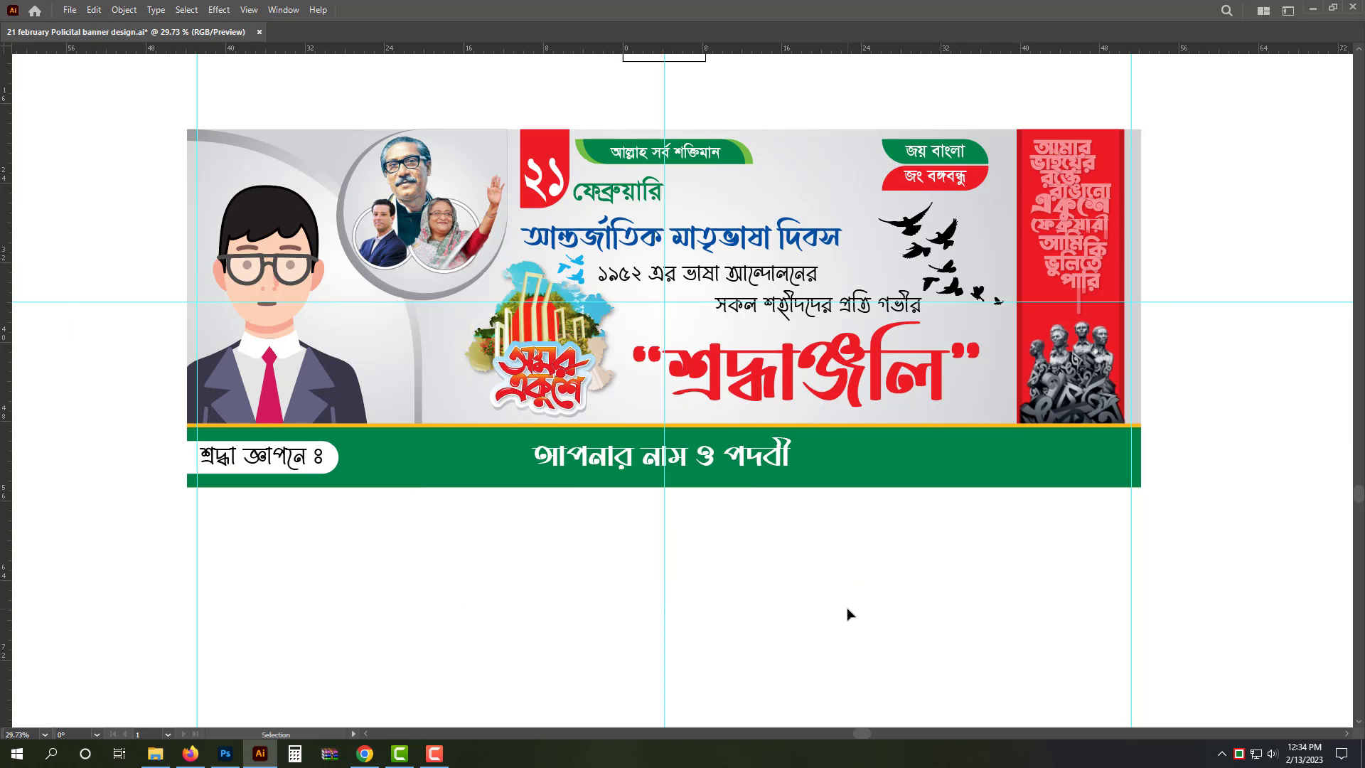
# Hide the guides and save the finished banner under its existing file name.
pyautogui.hotkey('ctrl', ';')
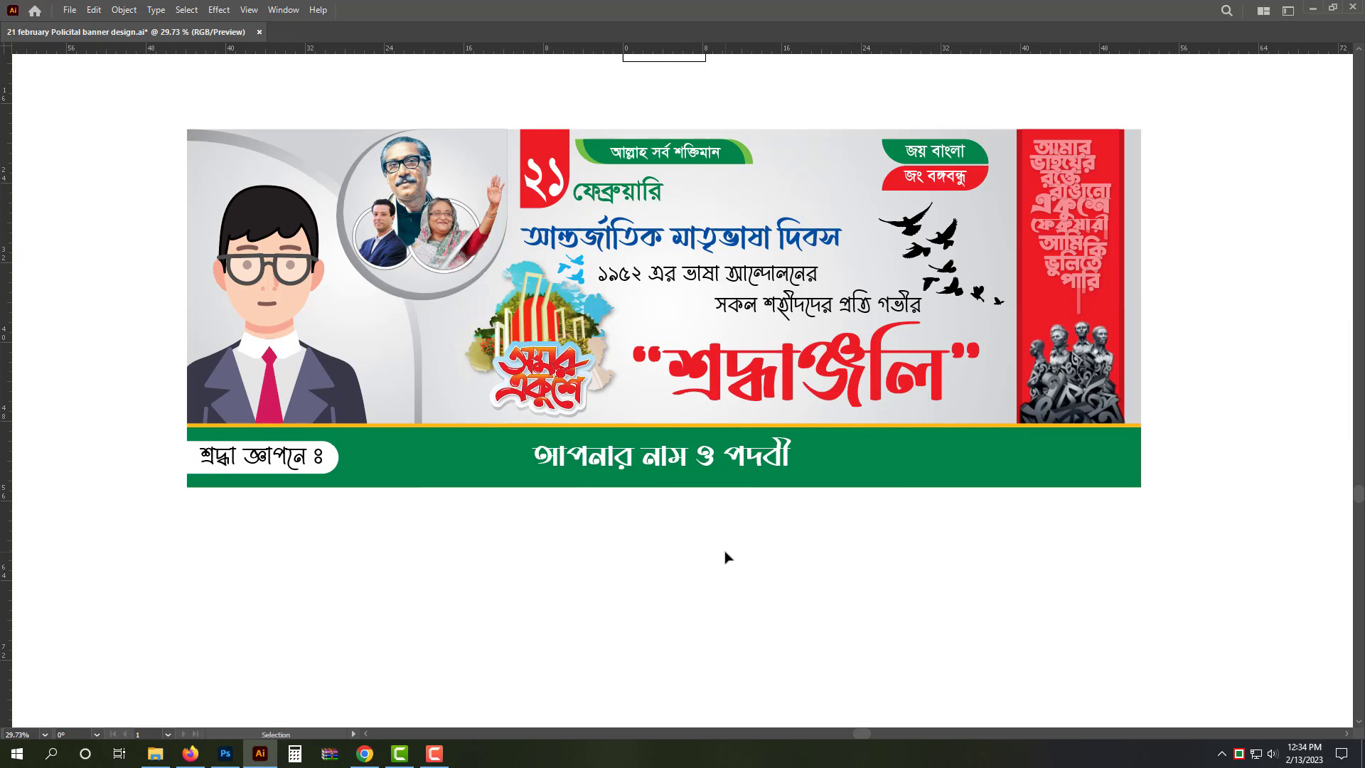
pyautogui.moveTo(713, 557); pyautogui.dragTo(711, 618)
pyautogui.moveTo(616, 404); pyautogui.dragTo(657, 427)
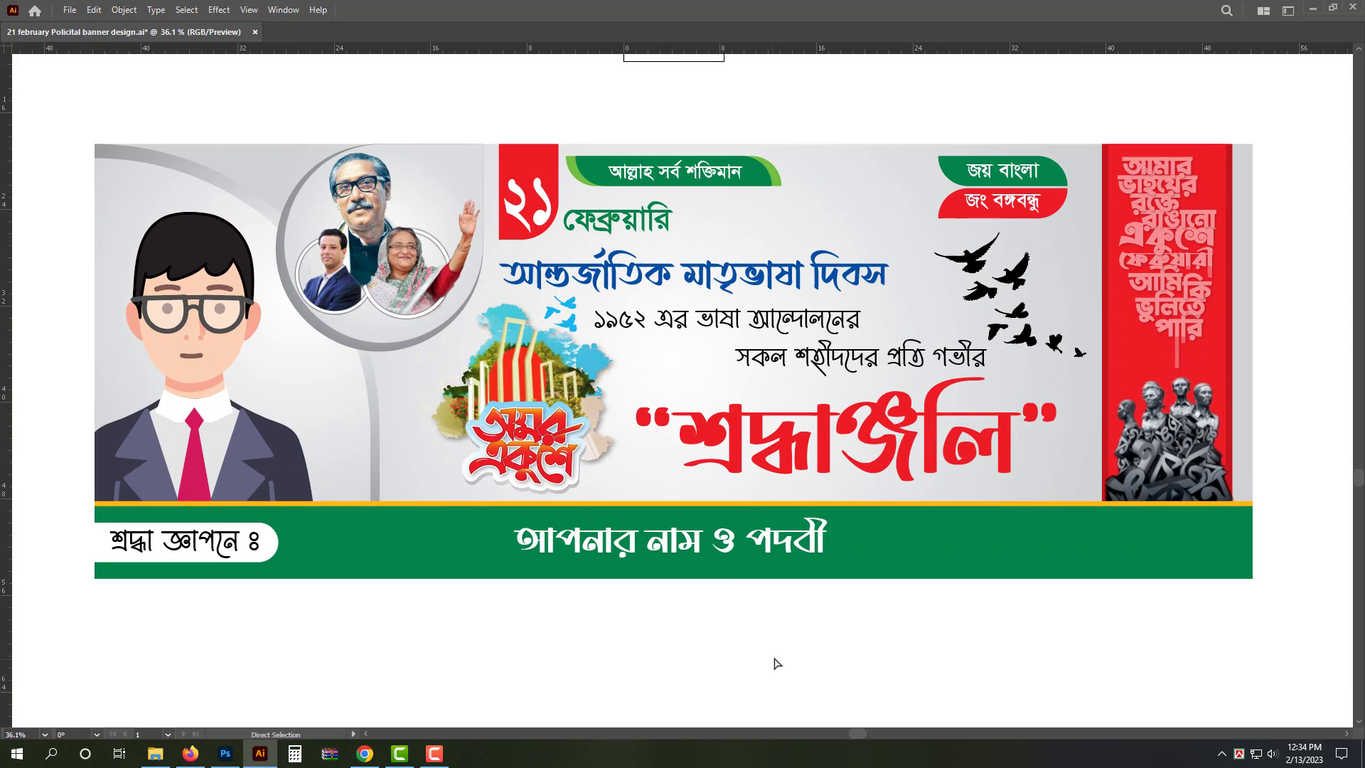
pyautogui.hotkey('ctrl', 's')
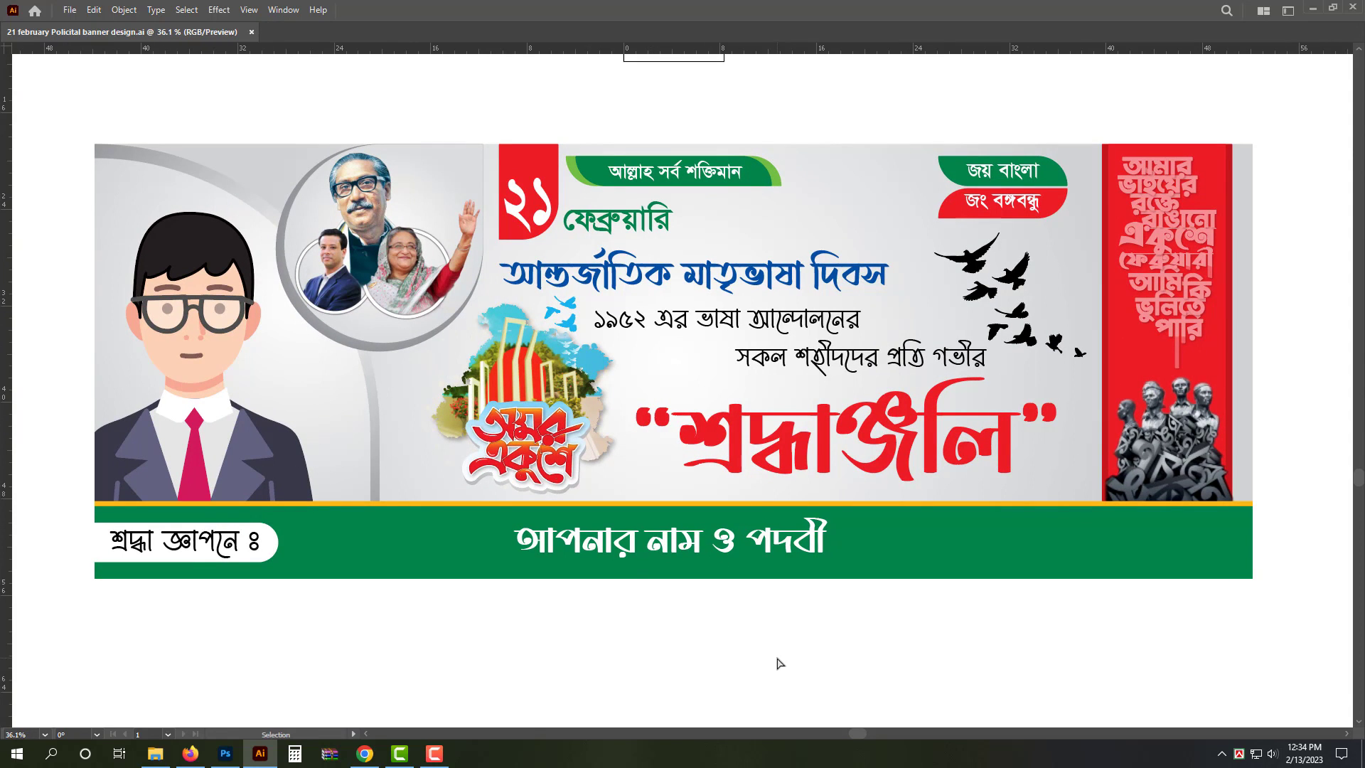